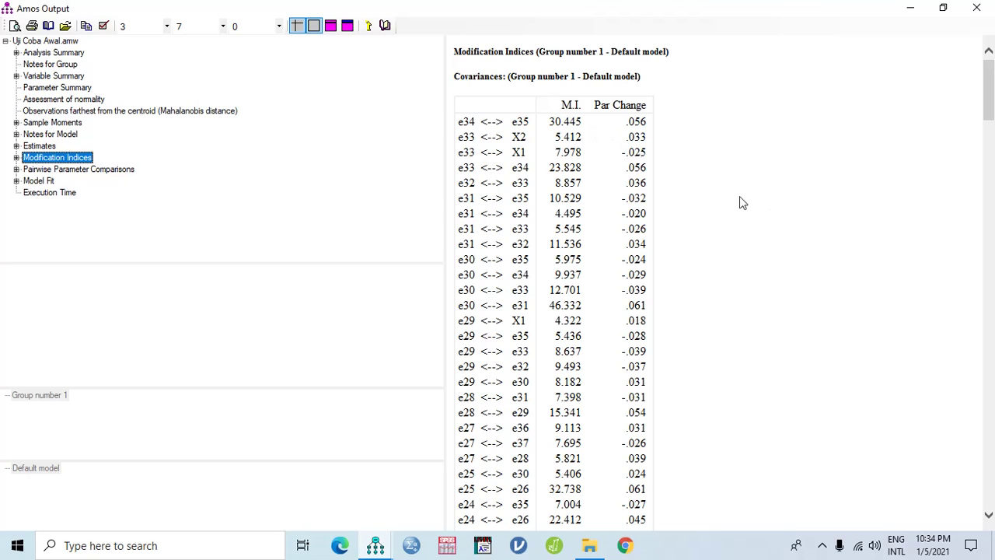
Review the covariance modification indices, and add a covariance between error terms e9 and e10 in the path diagram
scroll(768, 214, "down", 6)
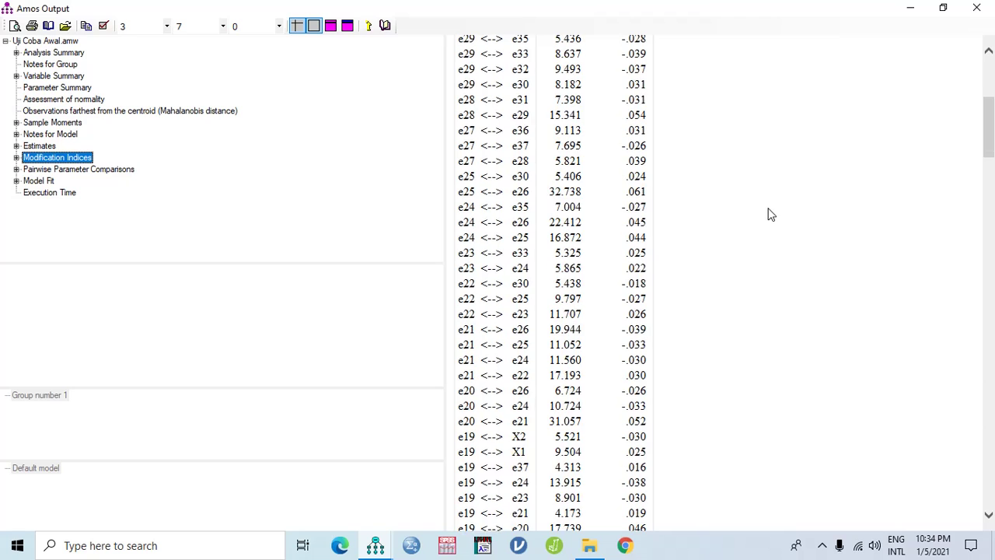
scroll(767, 215, "up", 6)
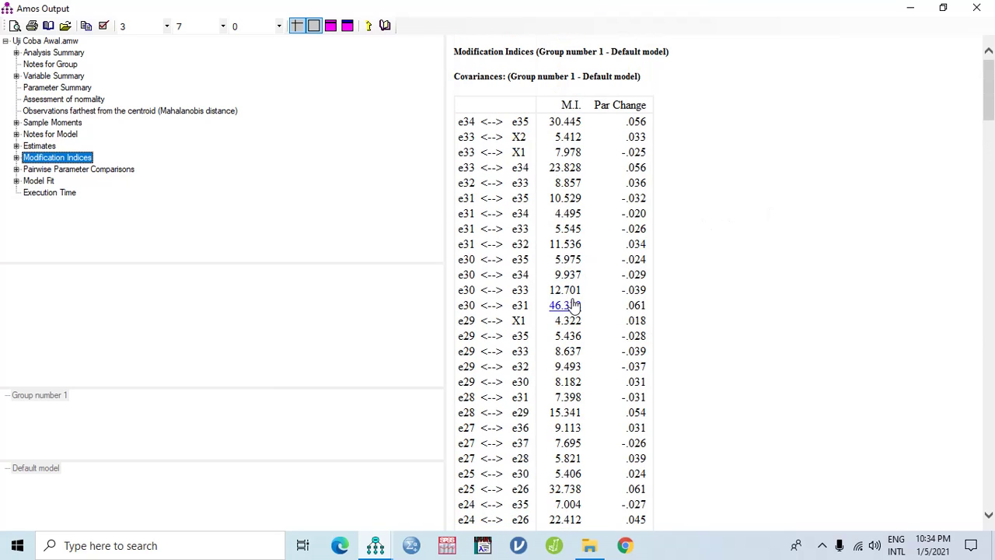
scroll(719, 306, "down", 12)
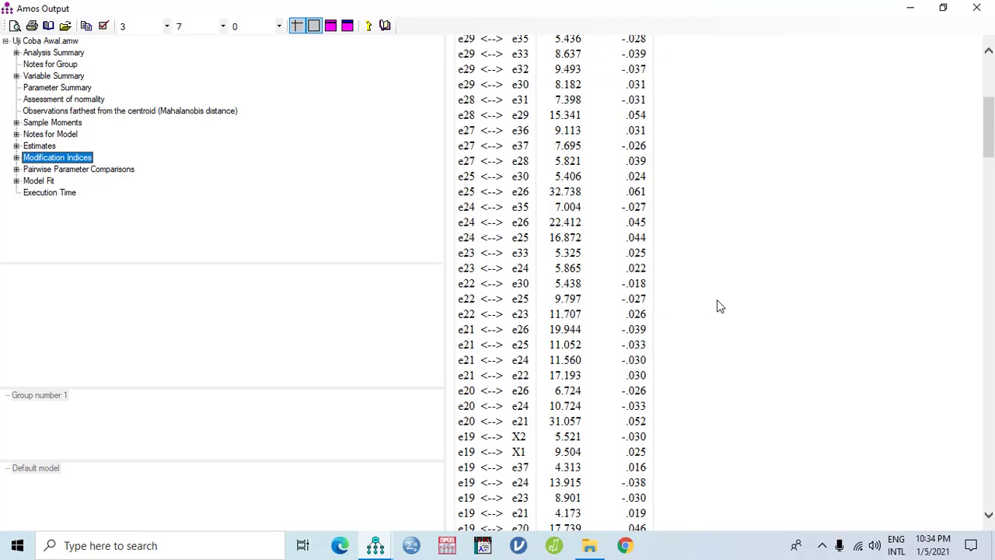
scroll(719, 305, "down", 5)
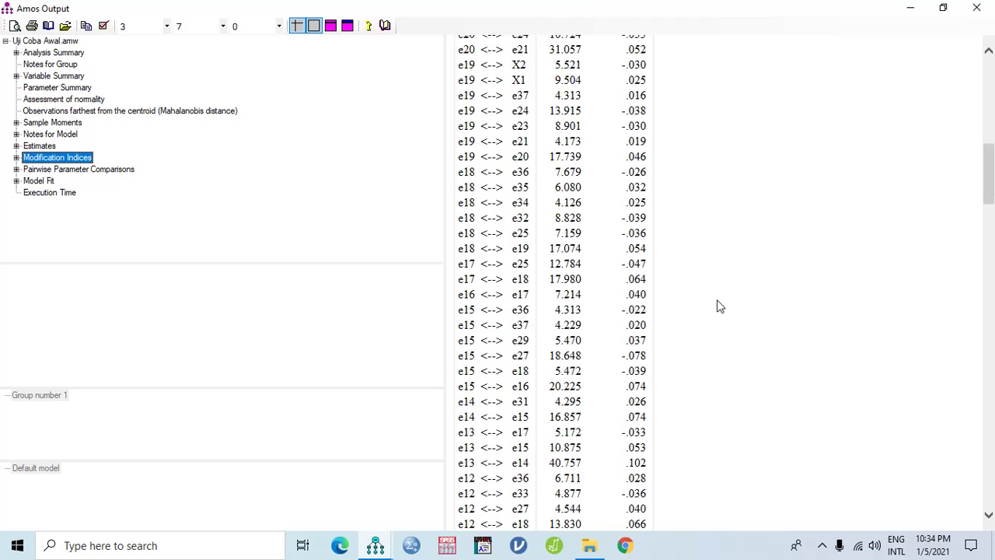
scroll(720, 306, "down", 10)
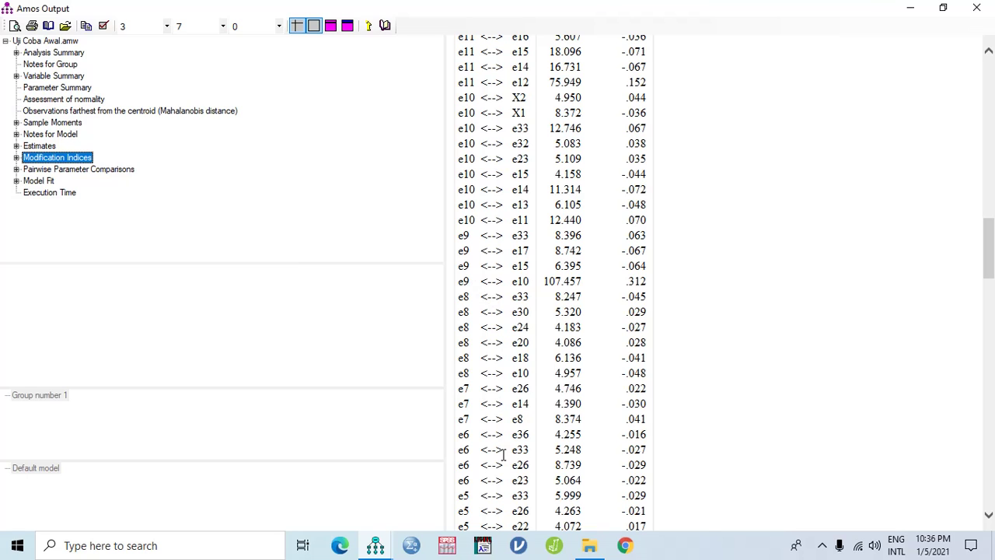
mouse_move(383, 550)
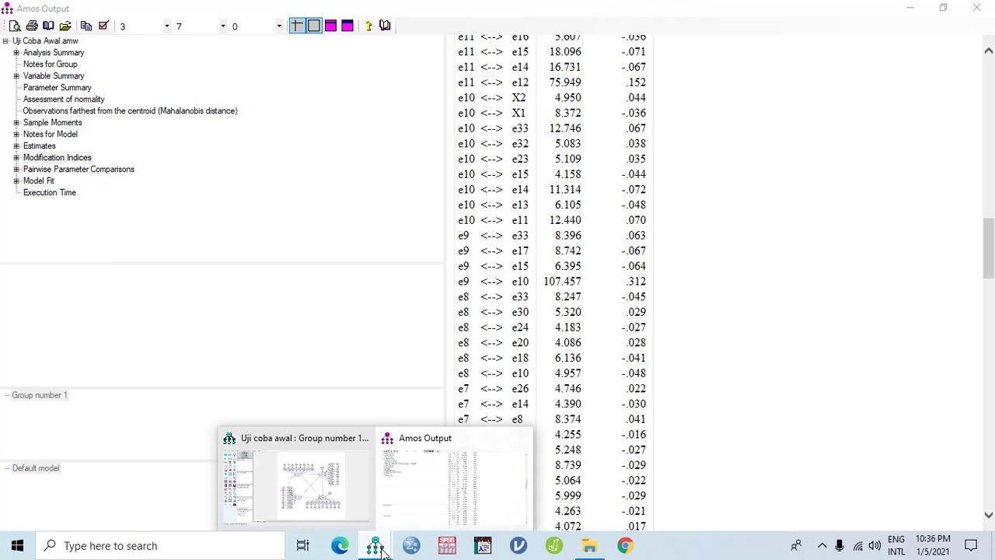
left_click(346, 510)
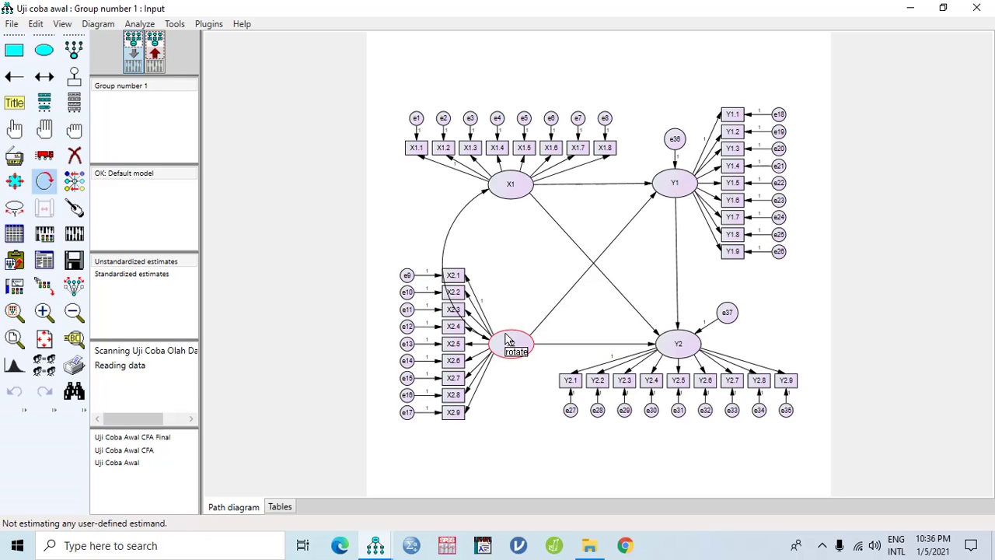
left_click(44, 182)
left_click(45, 77)
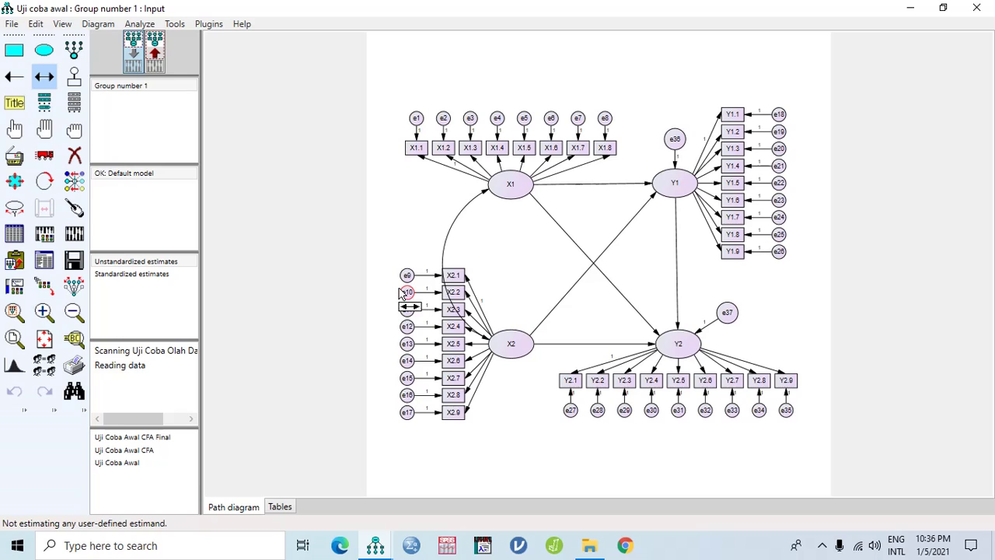
left_click_drag(399, 283, 405, 277)
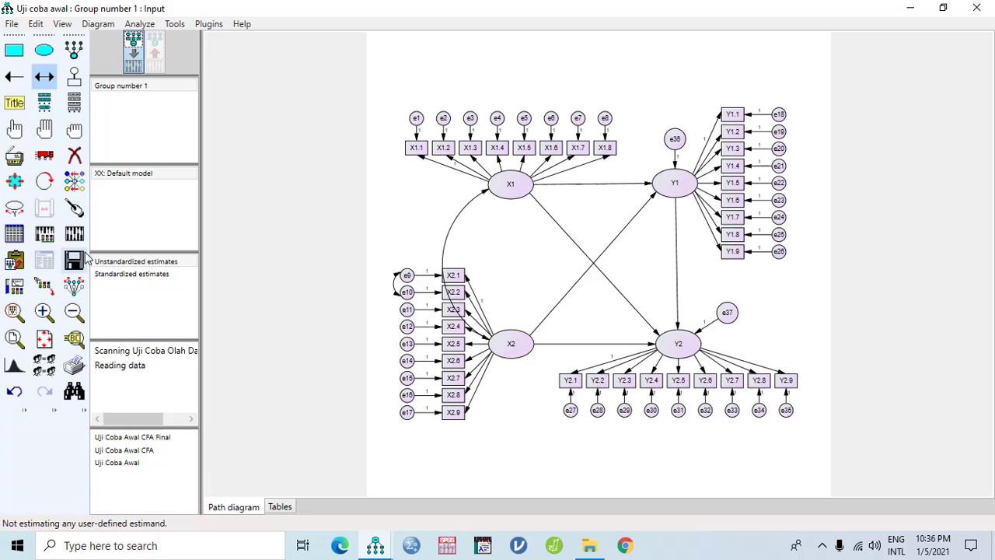
Calculate the estimates for the model with the e9–e10 covariance, and show the Model Fit summary in the text output
left_click(76, 240)
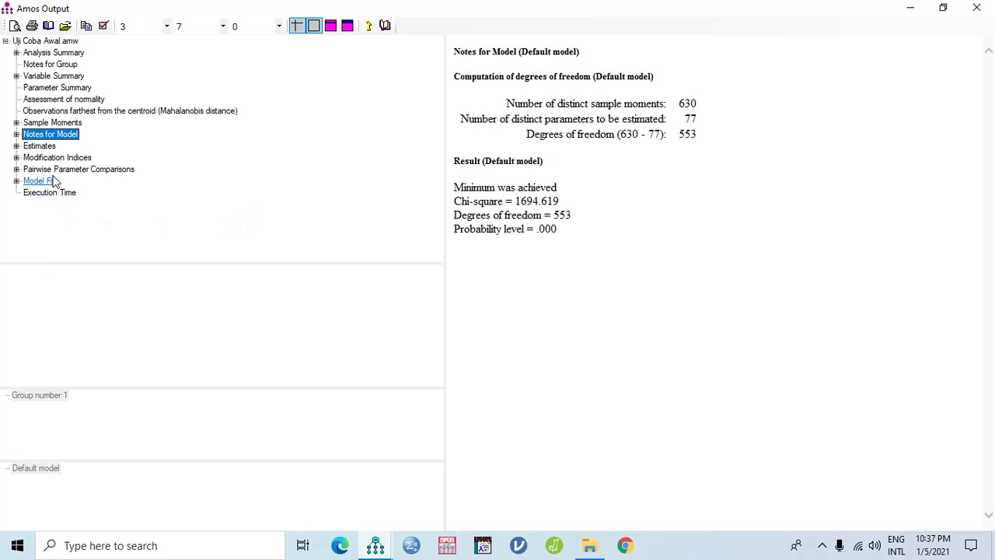
left_click(51, 180)
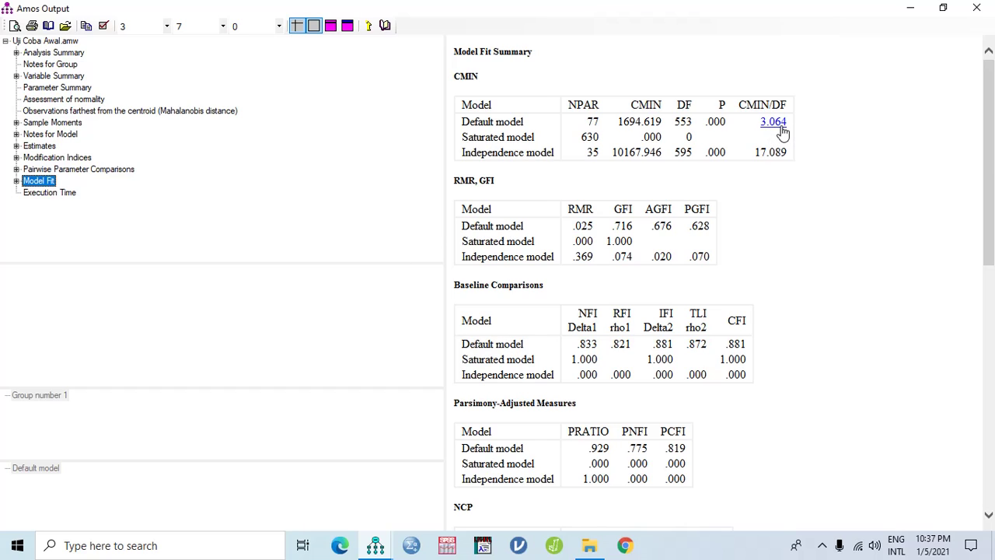
Examine the recalculated covariance modification indices for the largest values between error terms, and return to the path diagram
left_click(79, 161)
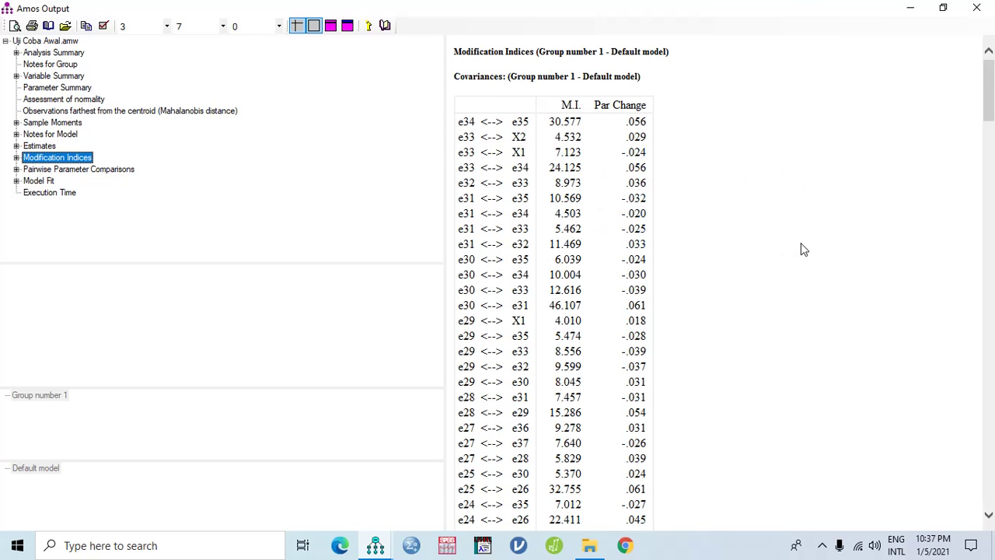
scroll(804, 249, "down", 3)
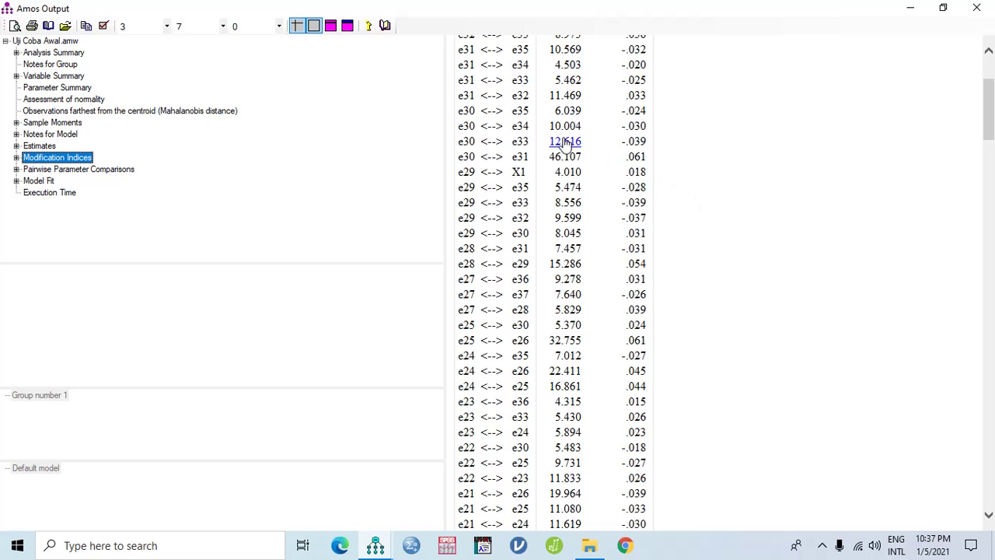
scroll(741, 168, "down", 8)
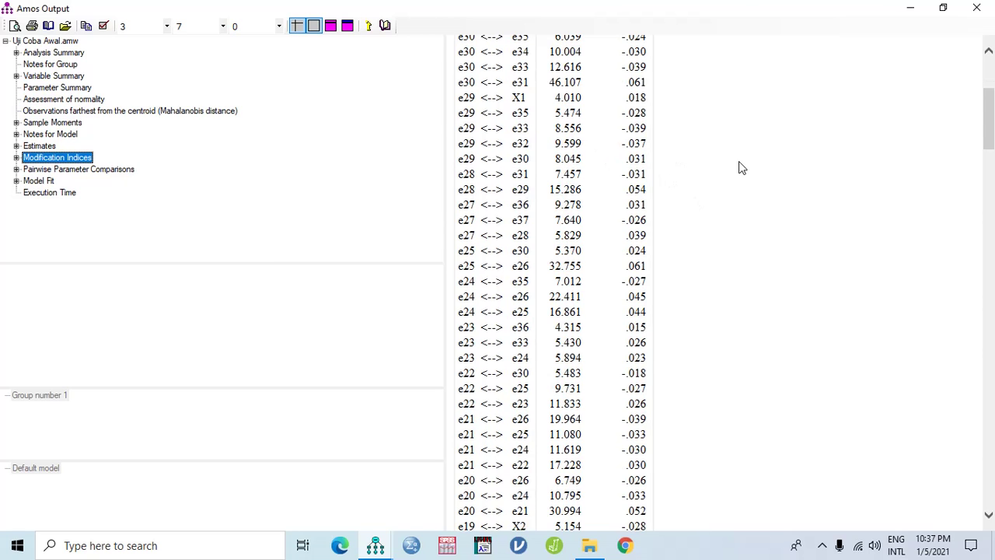
scroll(740, 168, "down", 9)
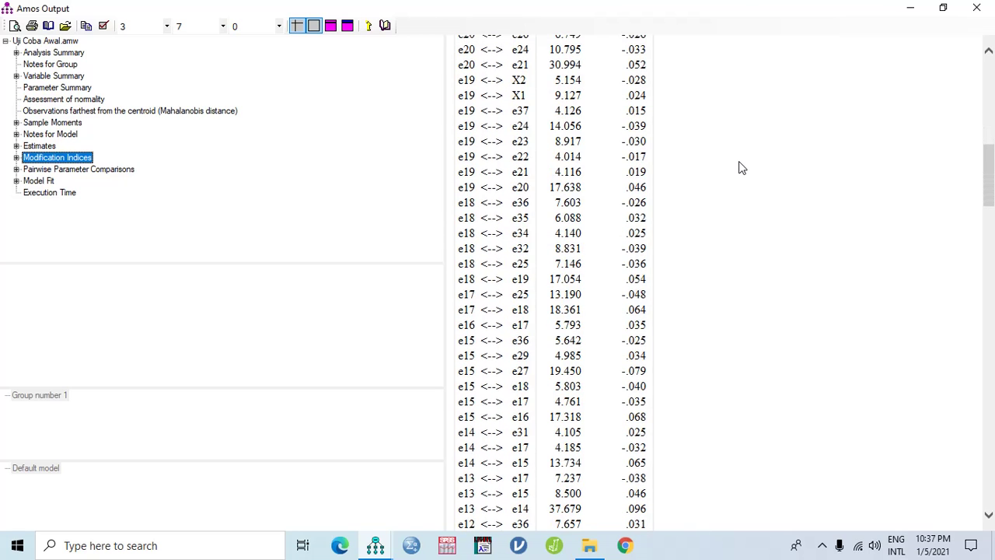
scroll(740, 168, "down", 2)
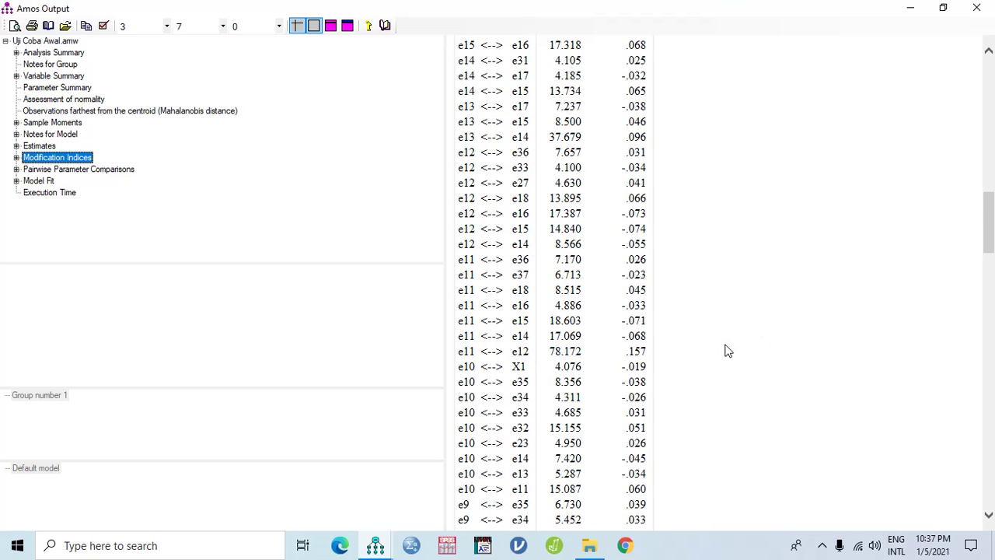
scroll(724, 351, "down", 9)
scroll(725, 352, "down", 3)
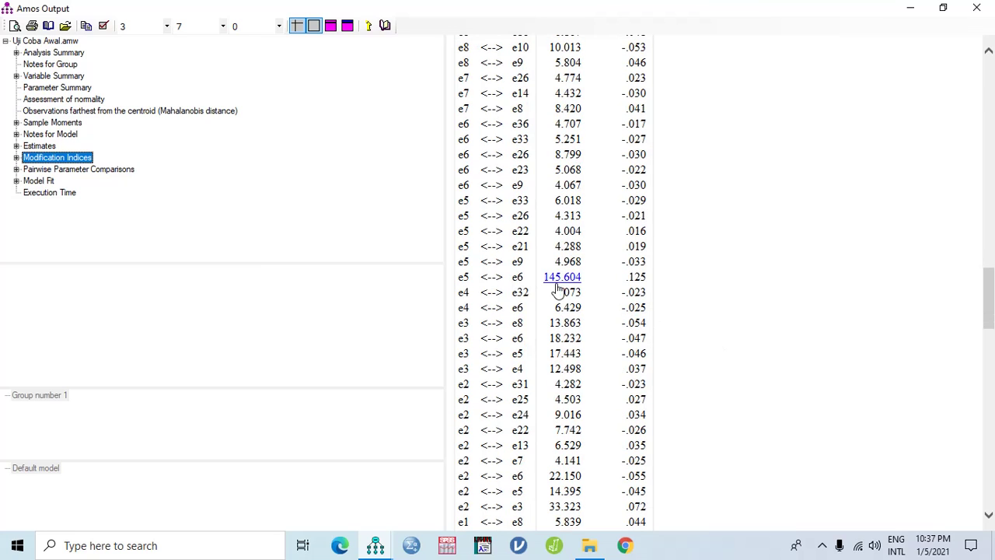
scroll(675, 280, "down", 3)
scroll(675, 281, "up", 2)
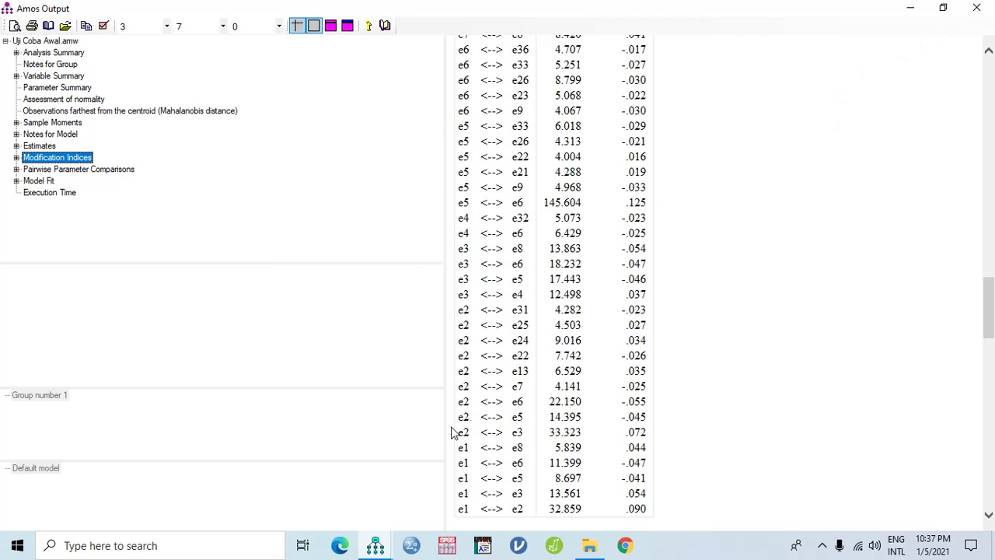
left_click(385, 544)
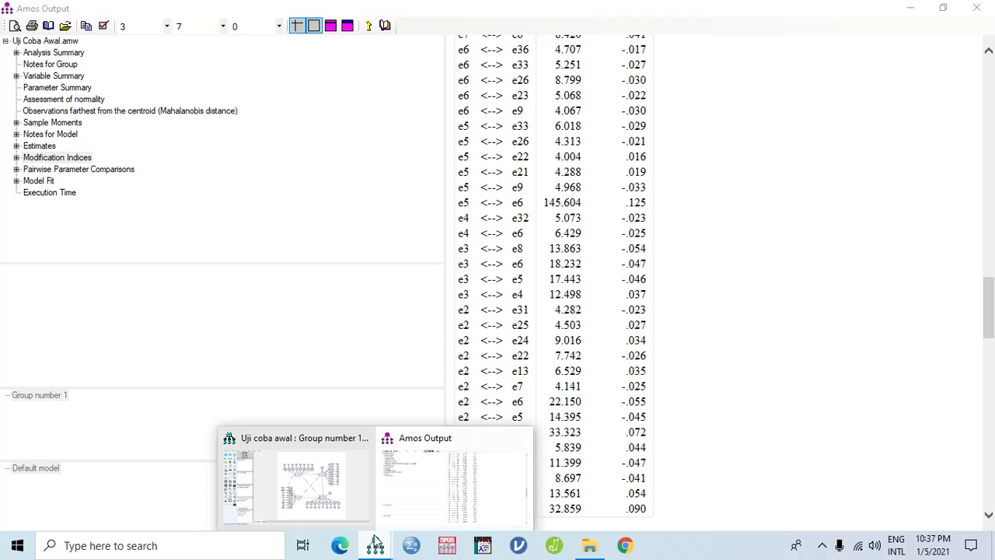
left_click(339, 499)
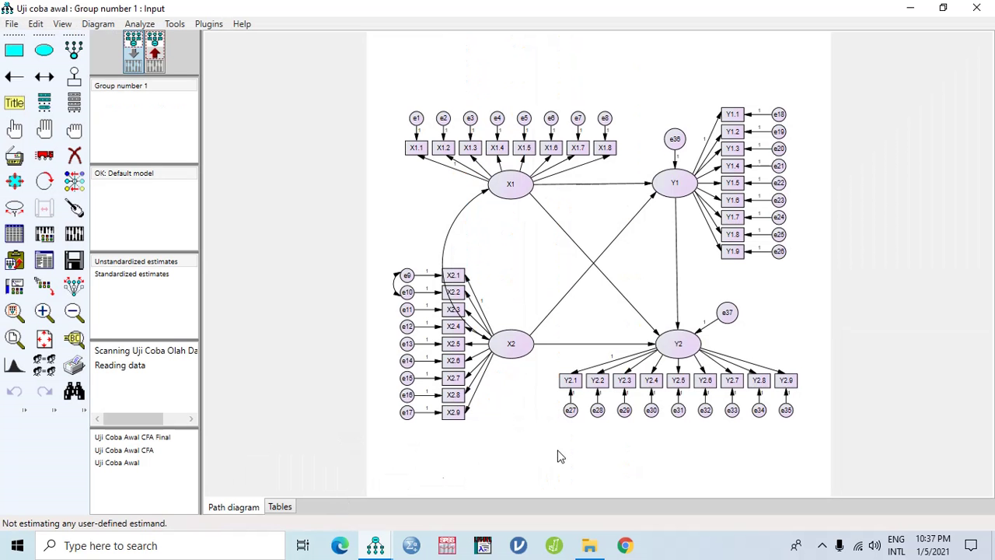
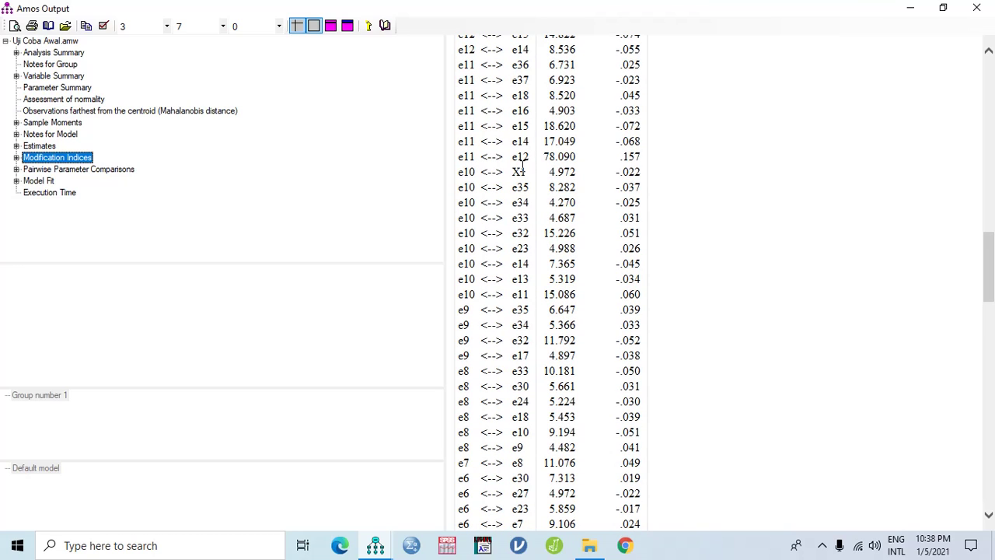
Add a covariance between error terms e11 and e12 in the path diagram
mouse_move(384, 546)
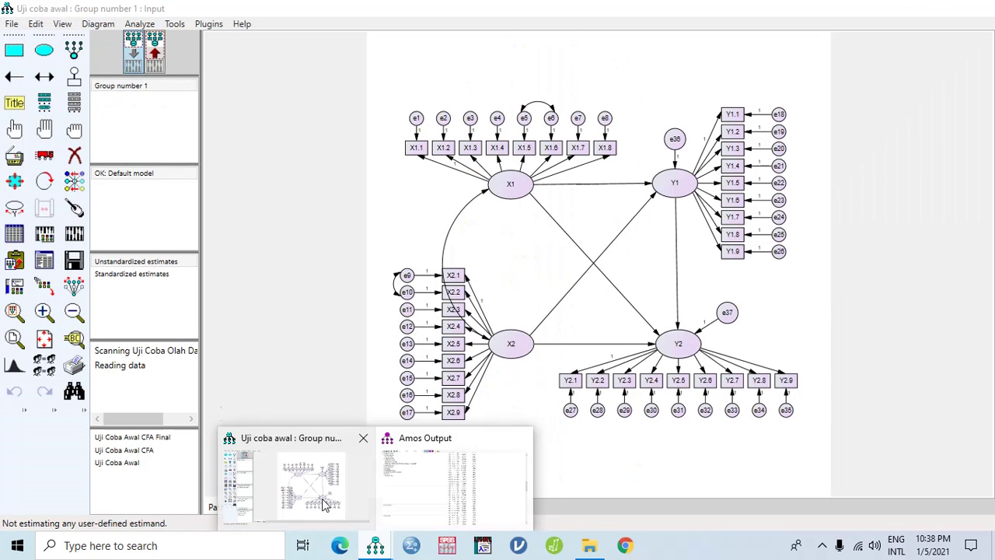
left_click(325, 504)
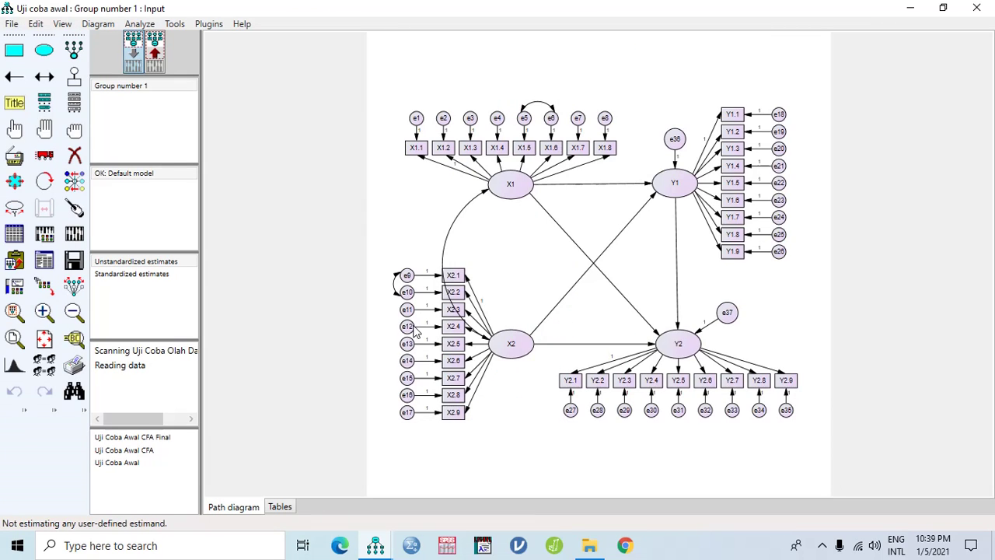
left_click(45, 76)
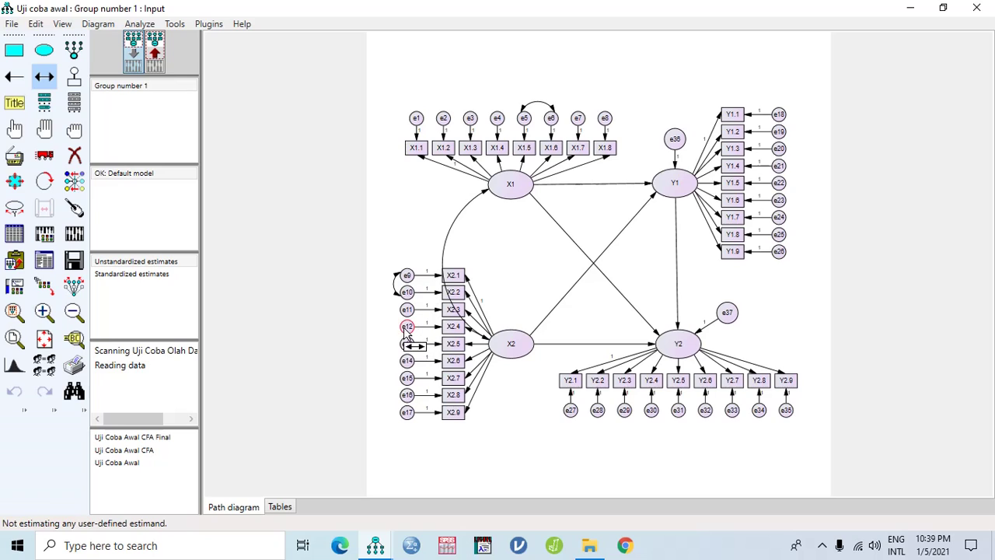
left_click_drag(407, 326, 406, 311)
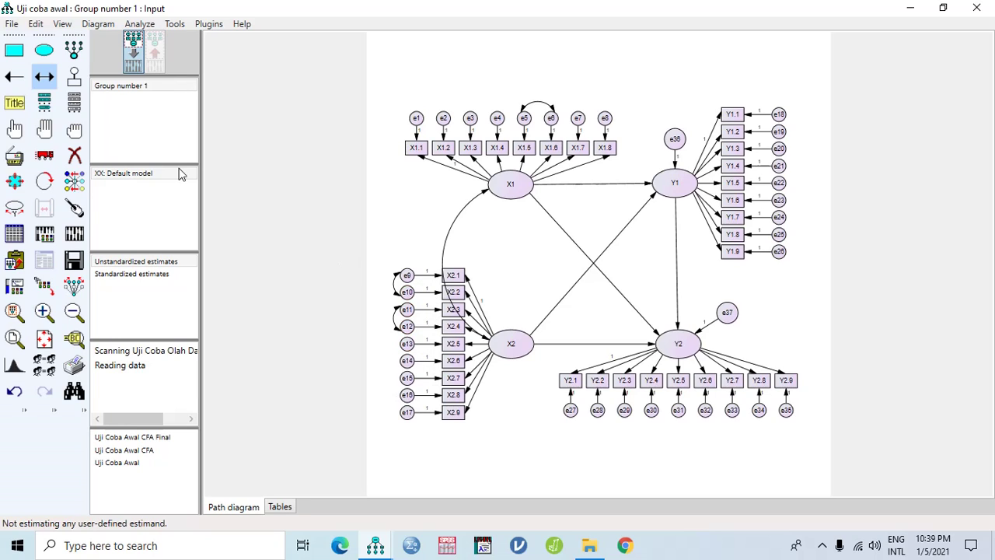
Calculate the estimates with the e11–e12 covariance included, and show the Model Fit summary in the text output
left_click(73, 233)
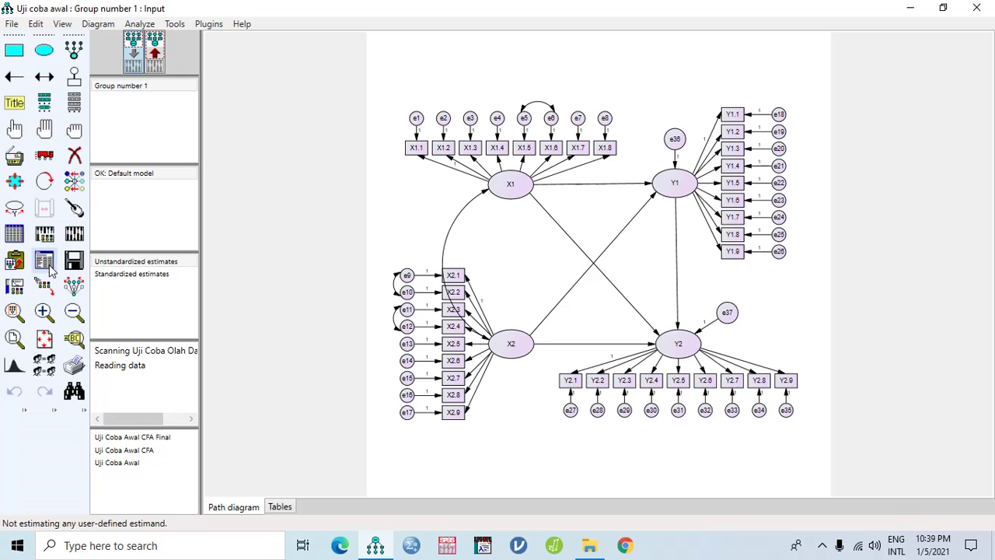
left_click(45, 262)
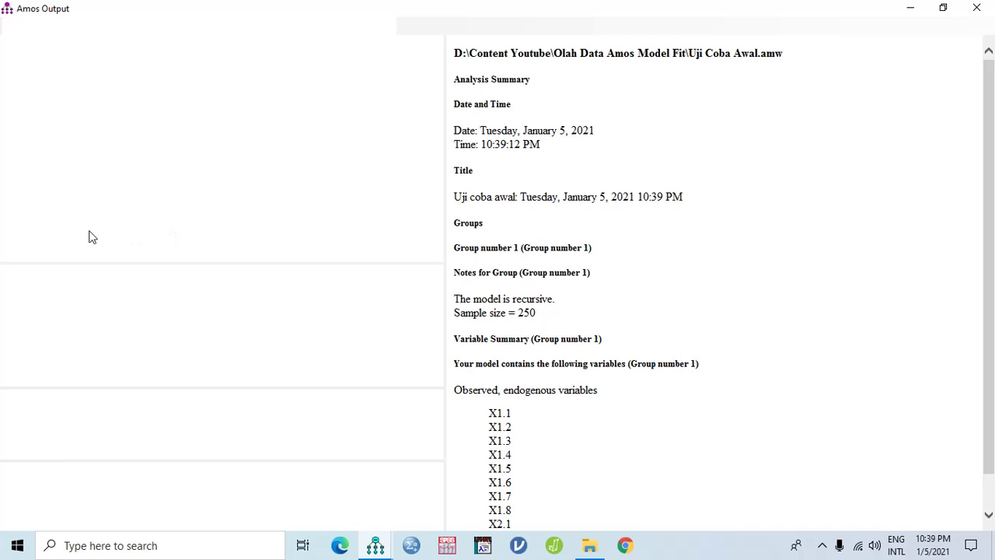
left_click(39, 180)
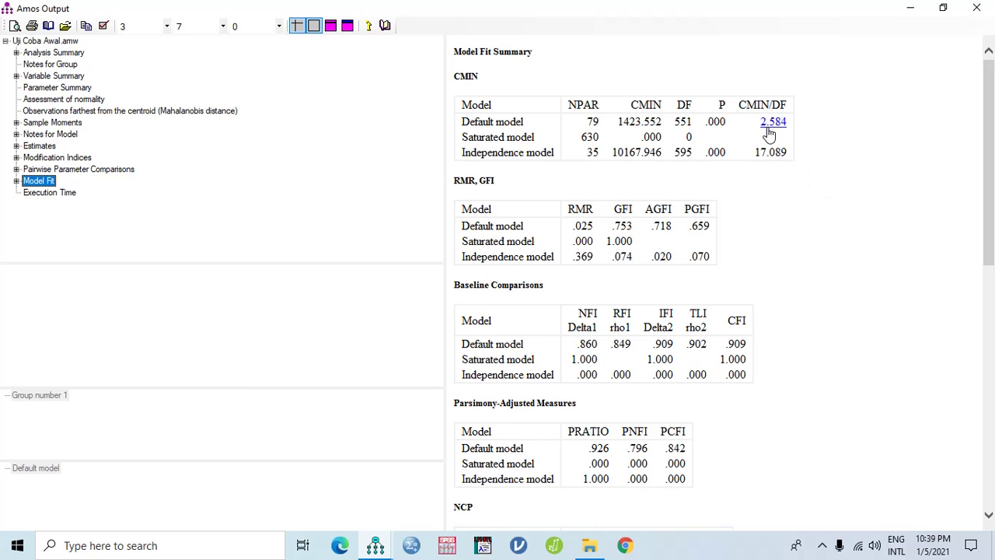
Examine the covariance modification indices of the updated model for the largest remaining values between error terms
left_click(58, 157)
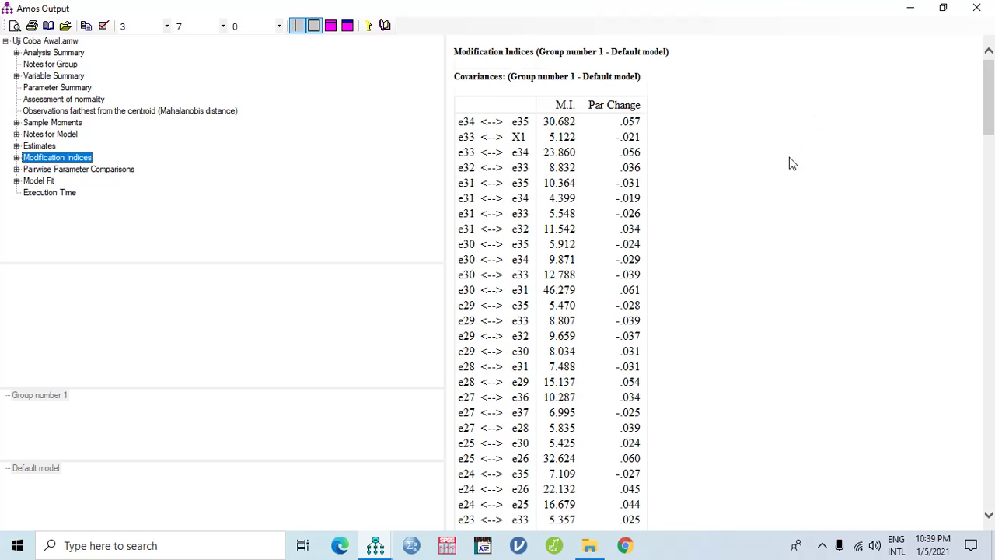
scroll(791, 164, "down", 3)
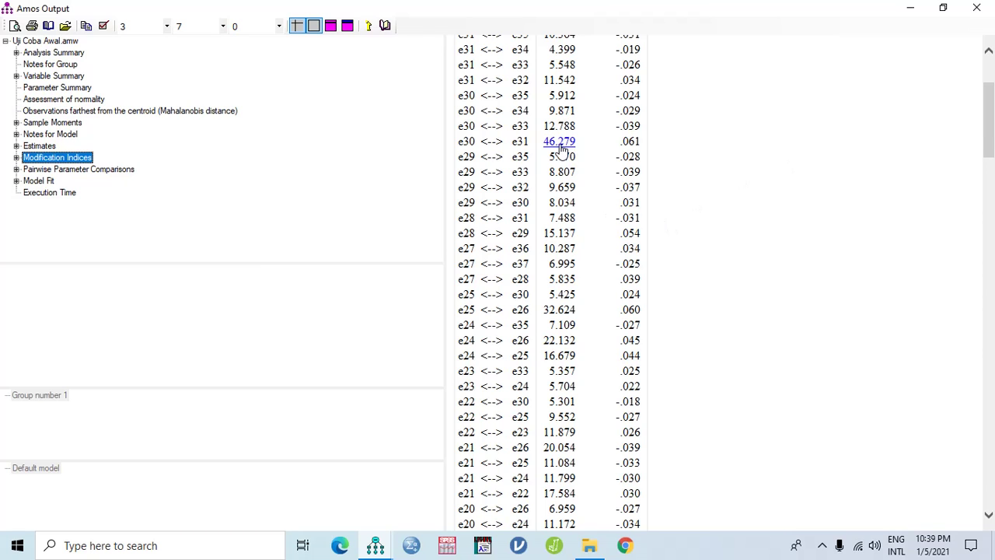
scroll(718, 143, "down", 9)
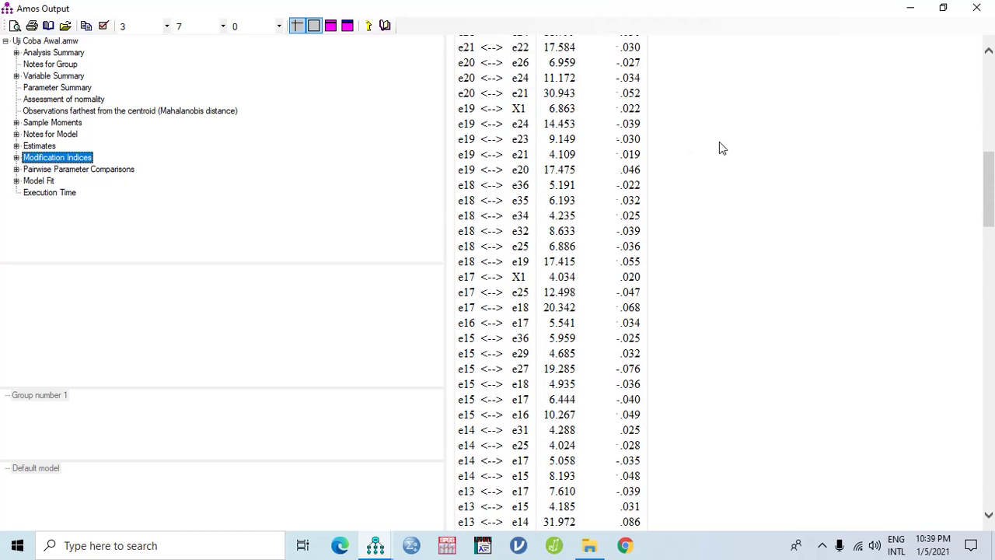
scroll(719, 148, "down", 6)
scroll(719, 147, "down", 8)
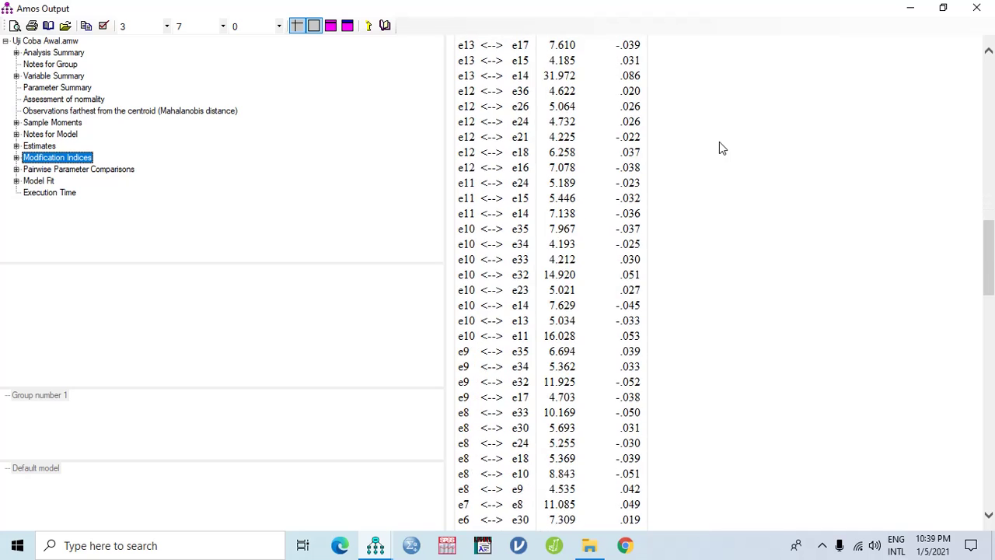
scroll(719, 143, "down", 5)
scroll(719, 143, "up", 10)
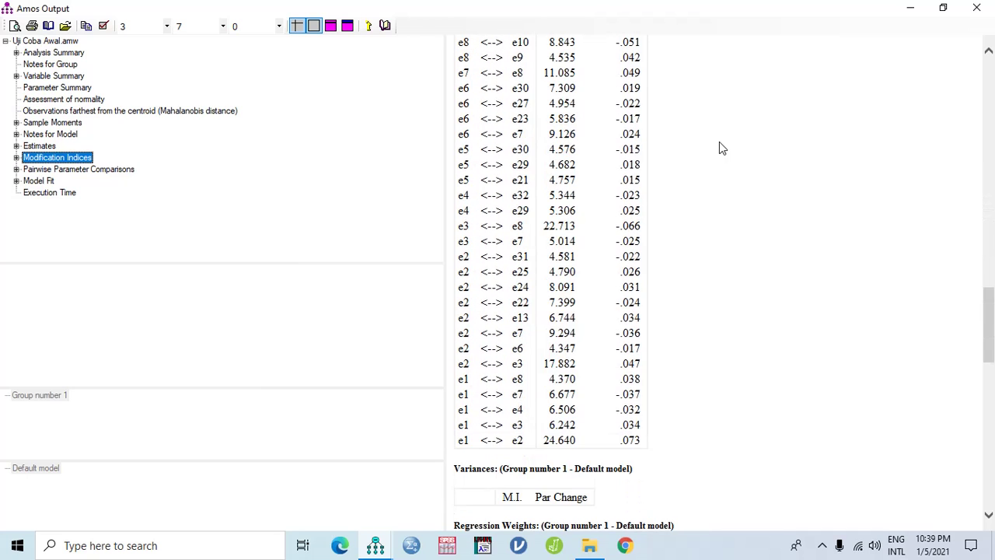
scroll(720, 148, "up", 9)
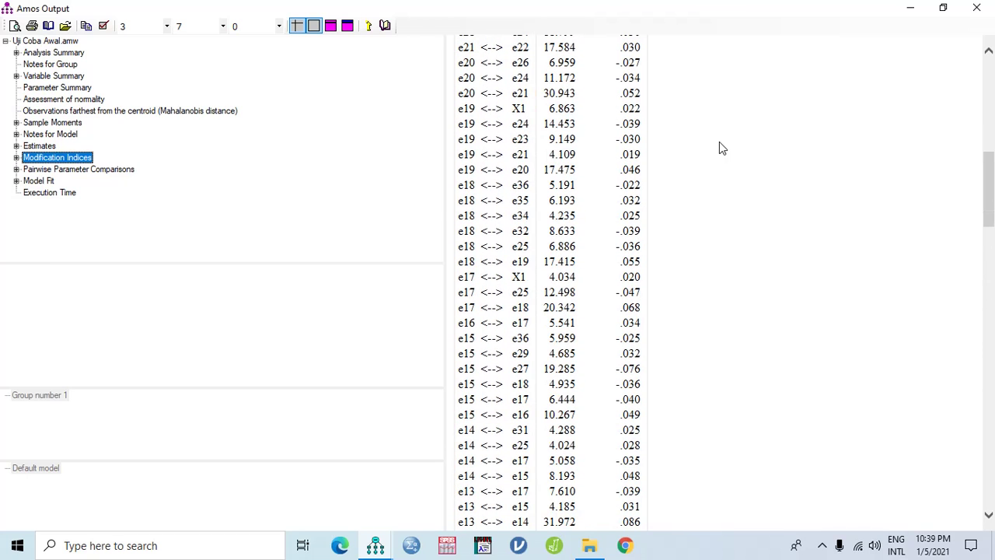
scroll(719, 148, "up", 10)
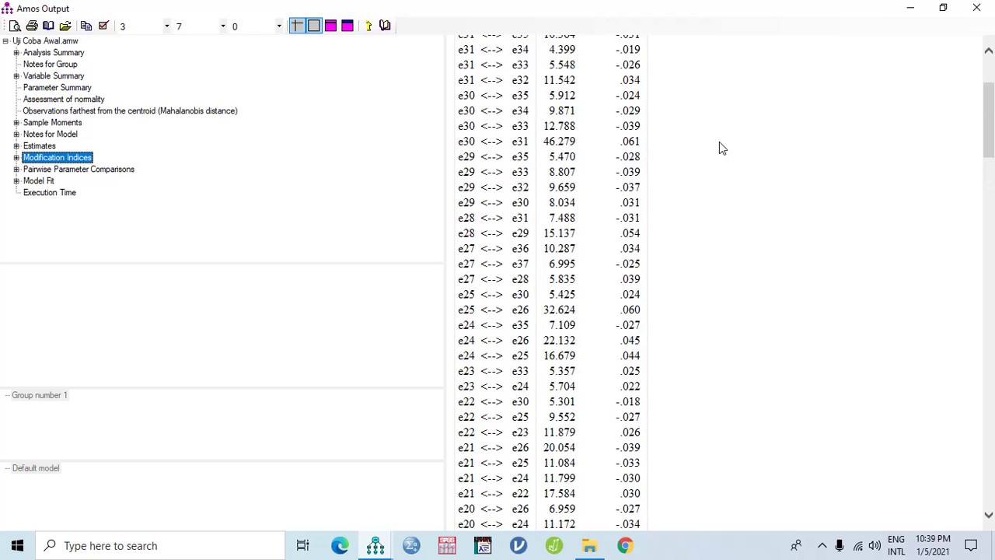
Recheck the modification indices in the text output and add a covariance between error terms e30 and e31 in the path diagram
scroll(719, 148, "up", 2)
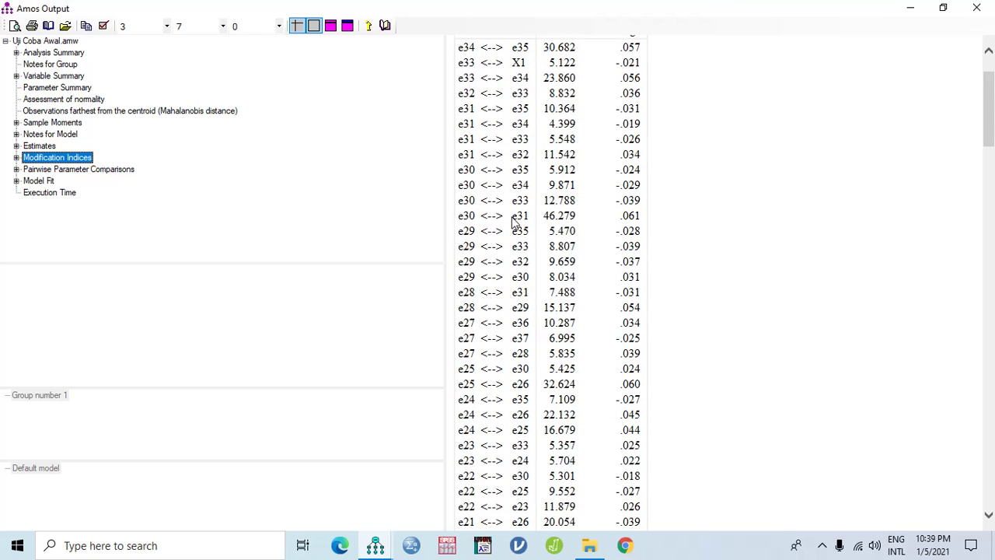
left_click(911, 9)
left_click(43, 76)
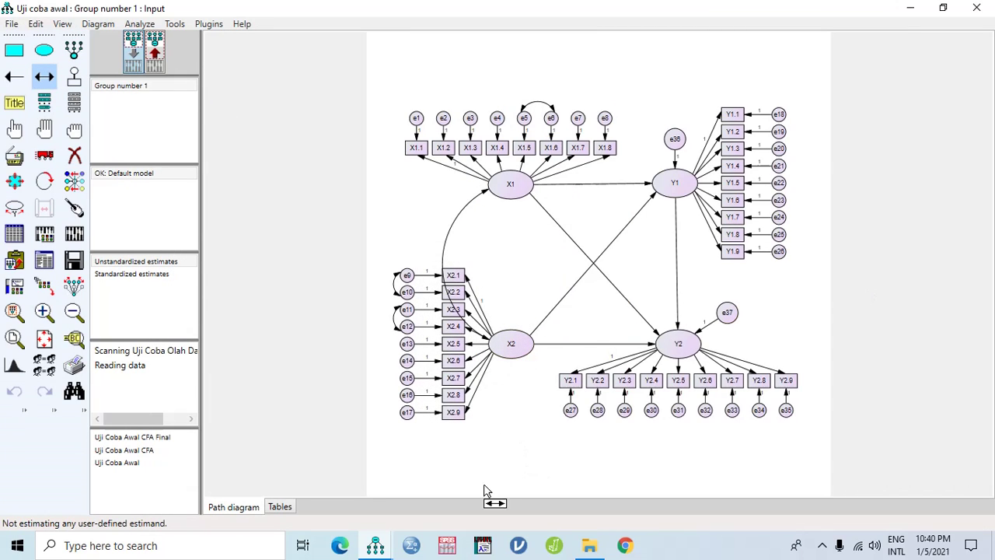
left_click(589, 545)
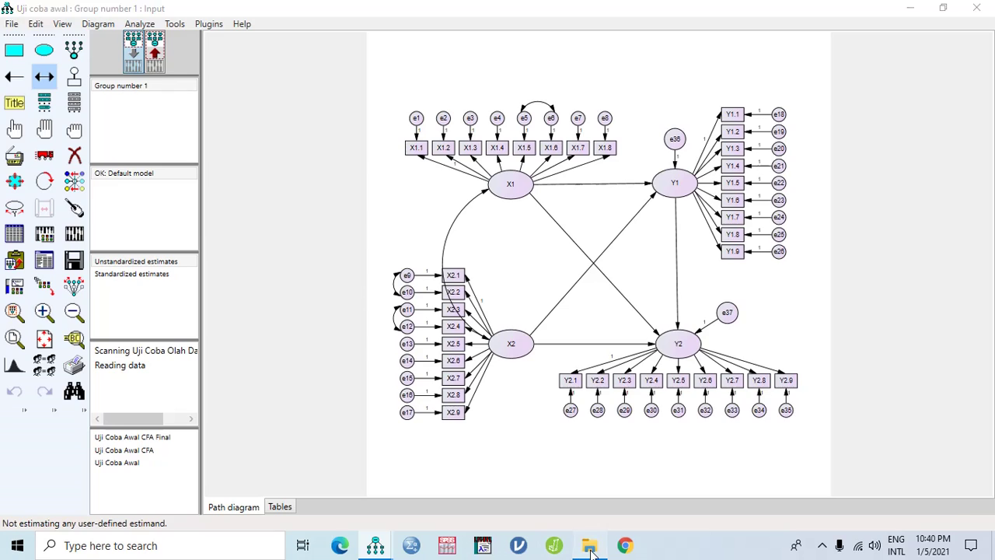
left_click(589, 547)
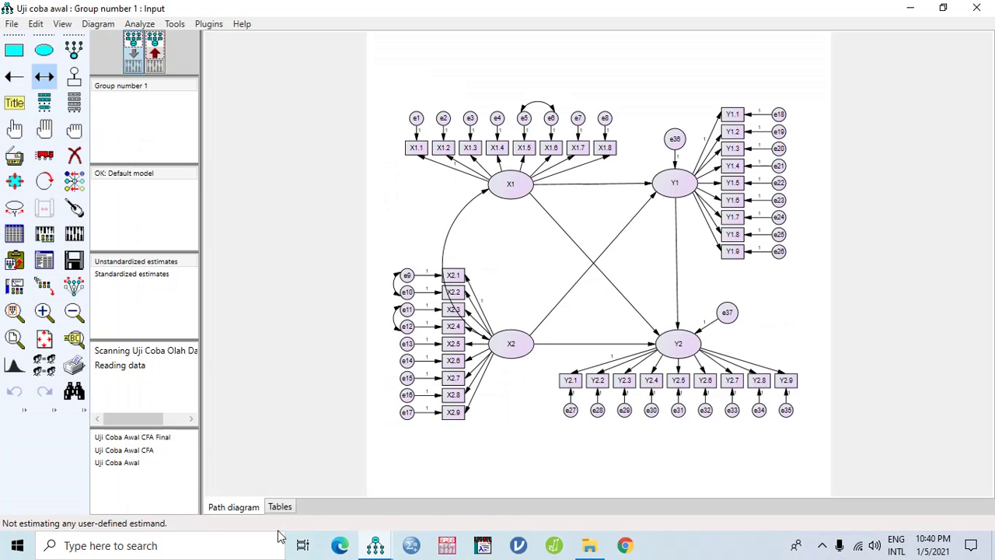
mouse_move(374, 548)
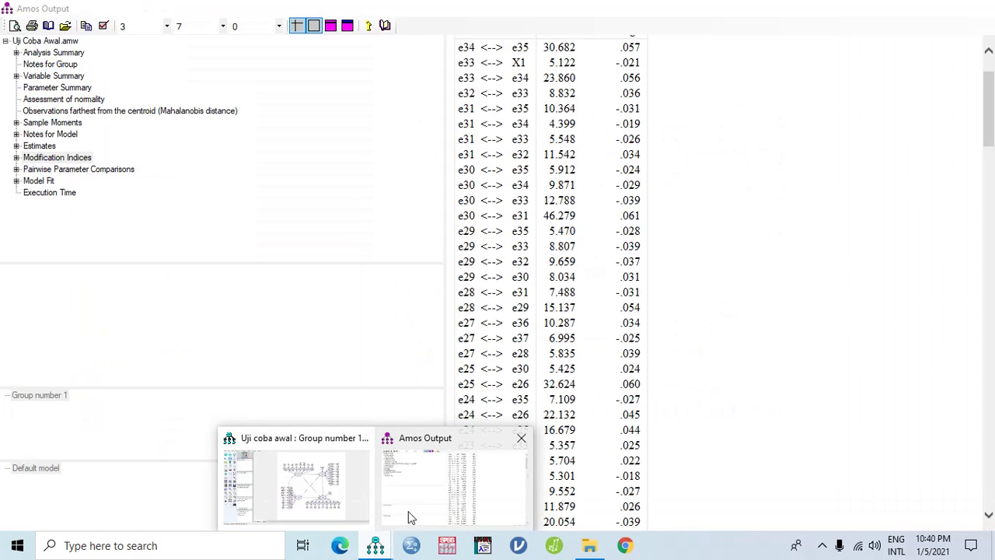
left_click(408, 516)
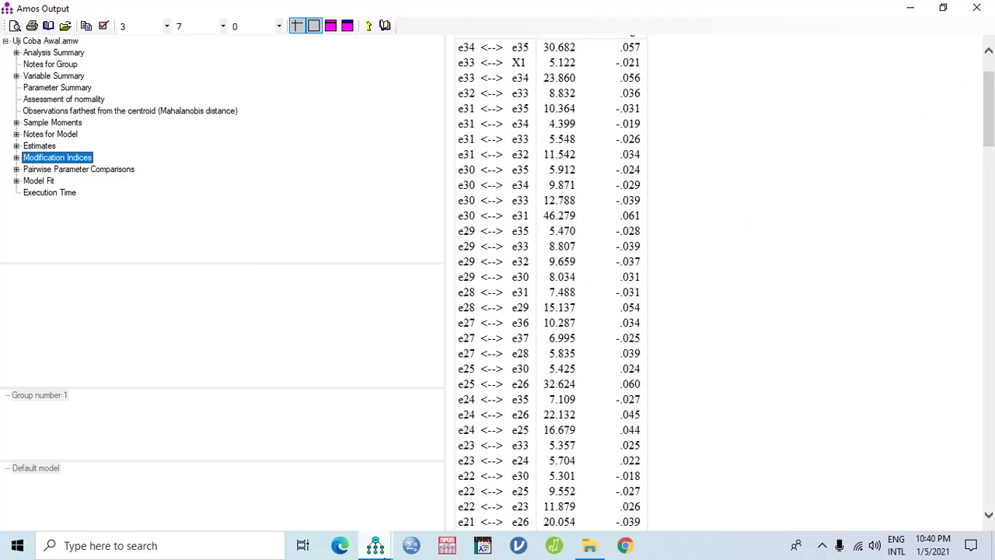
left_click(375, 545)
left_click(314, 488)
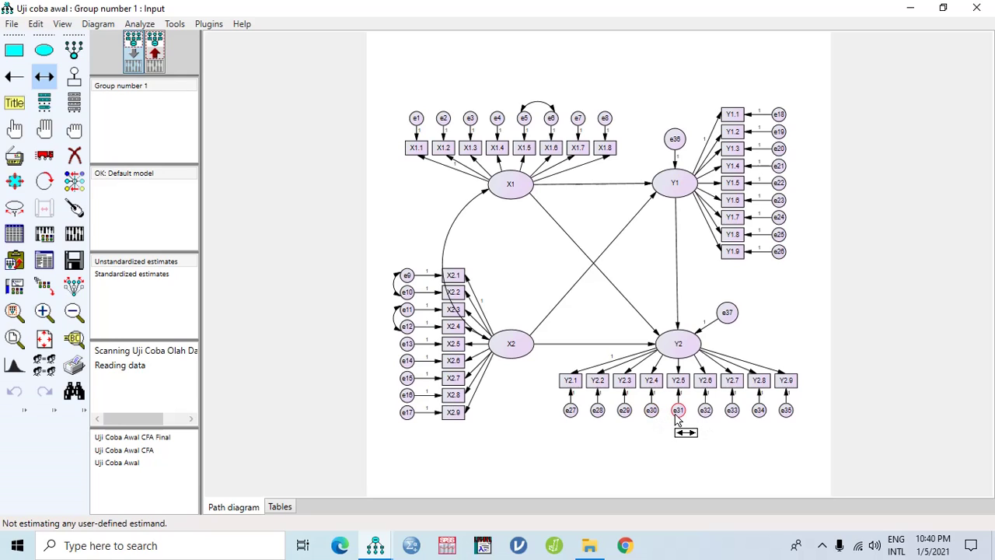
left_click_drag(667, 422, 651, 420)
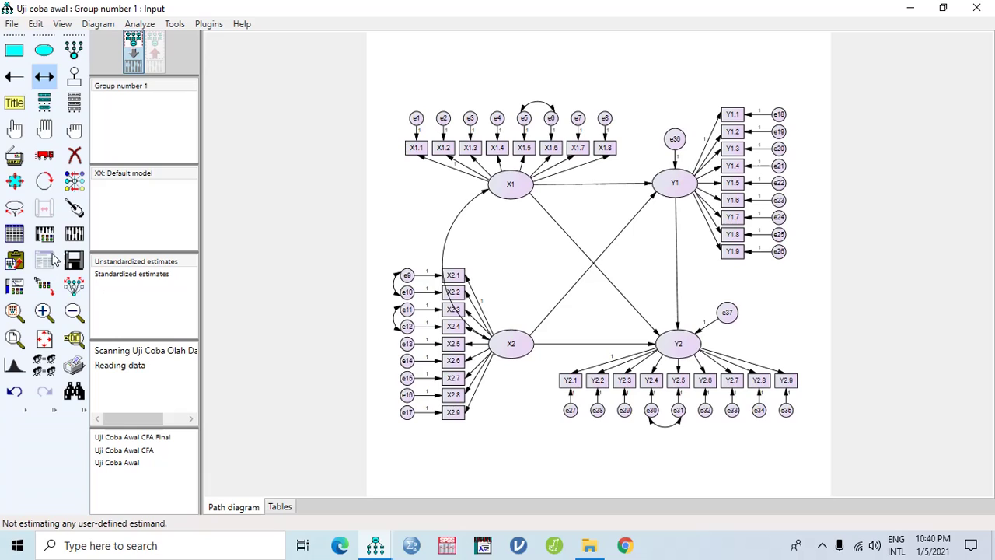
Calculate the estimates with the e30–e31 covariance included, and show the Model Fit summary in the text output
left_click(70, 241)
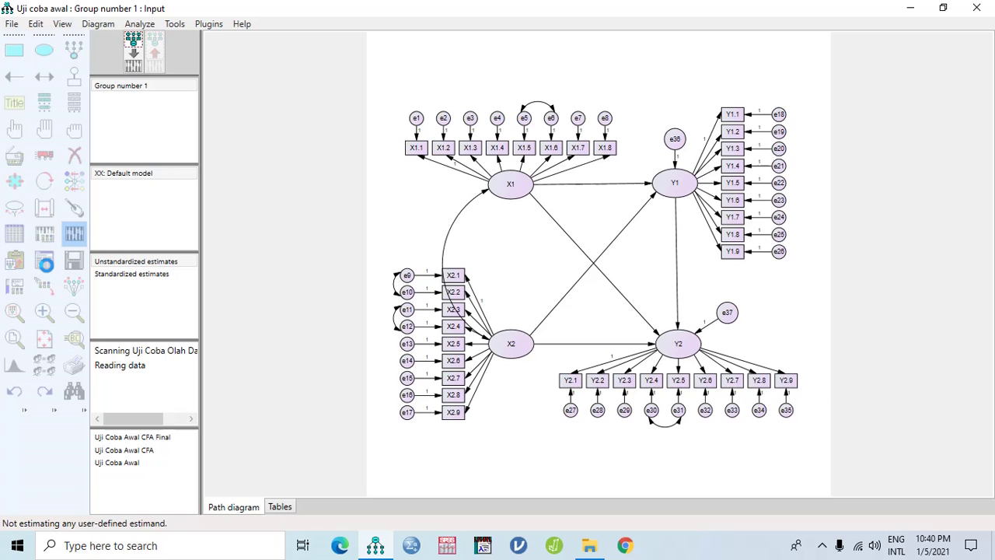
left_click(44, 263)
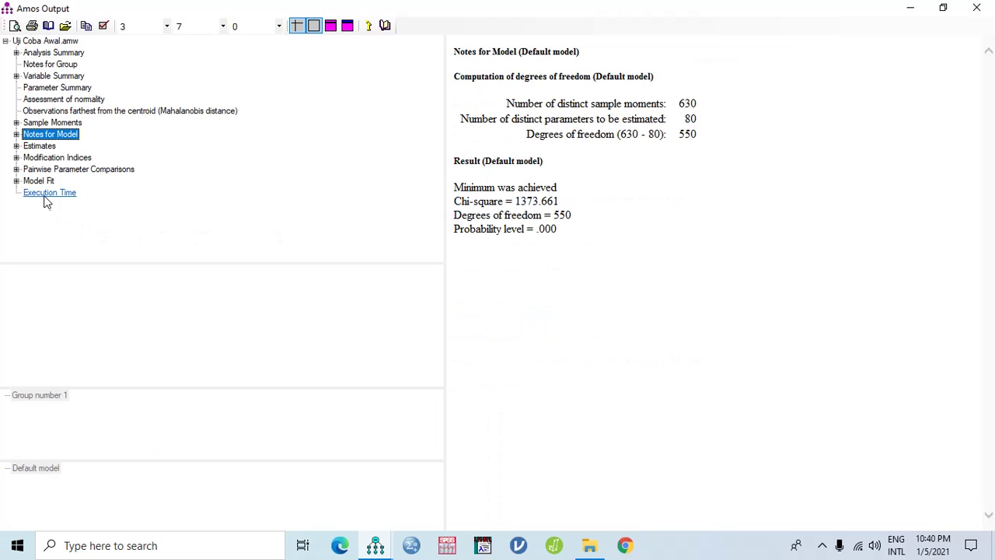
left_click(39, 180)
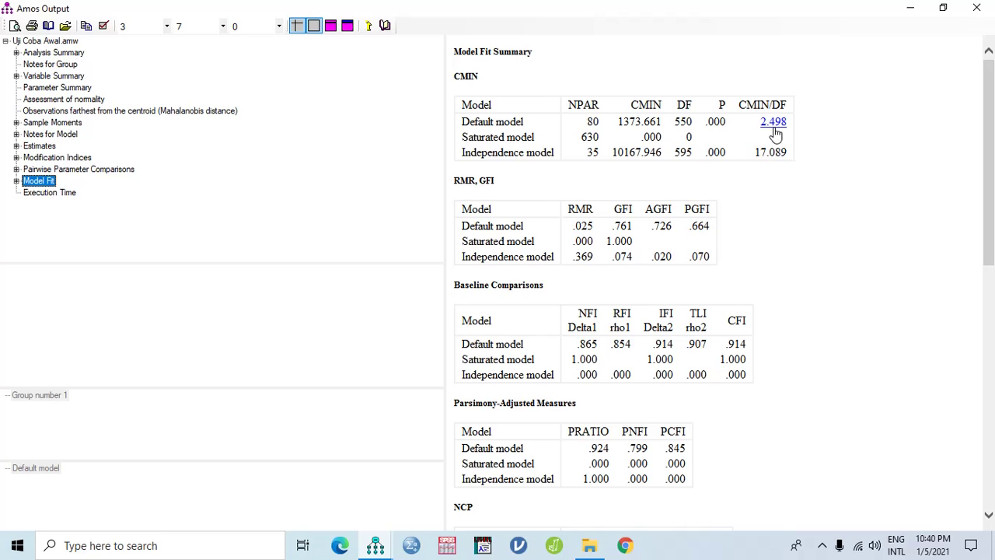
Examine the covariance modification indices of the re-estimated model for the largest remaining values between error terms
left_click(67, 159)
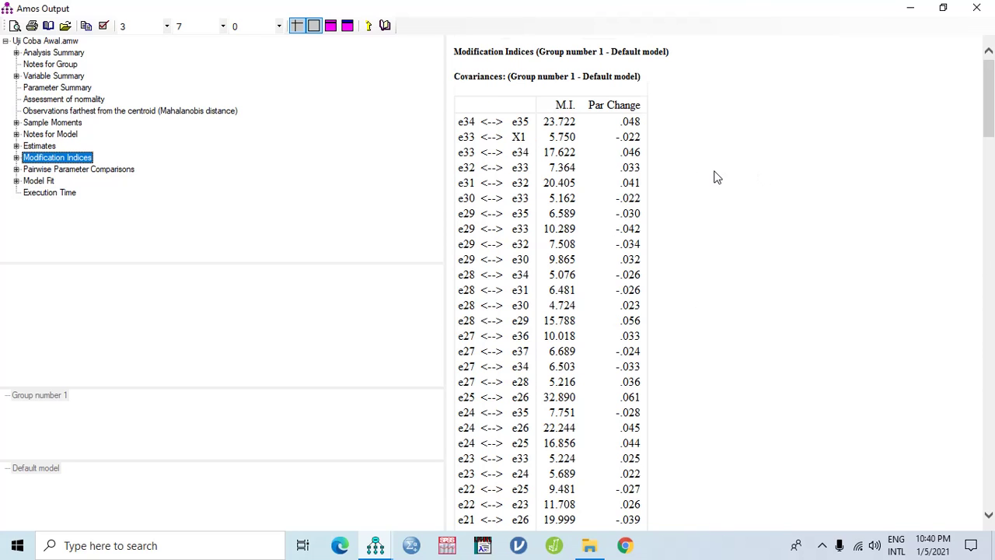
scroll(717, 177, "down", 3)
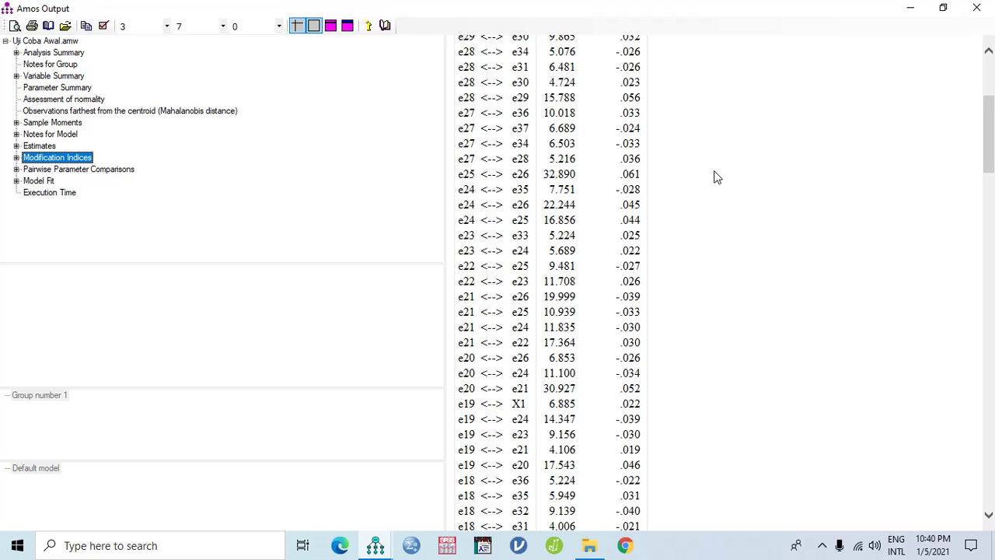
scroll(717, 177, "down", 2)
scroll(717, 178, "down", 7)
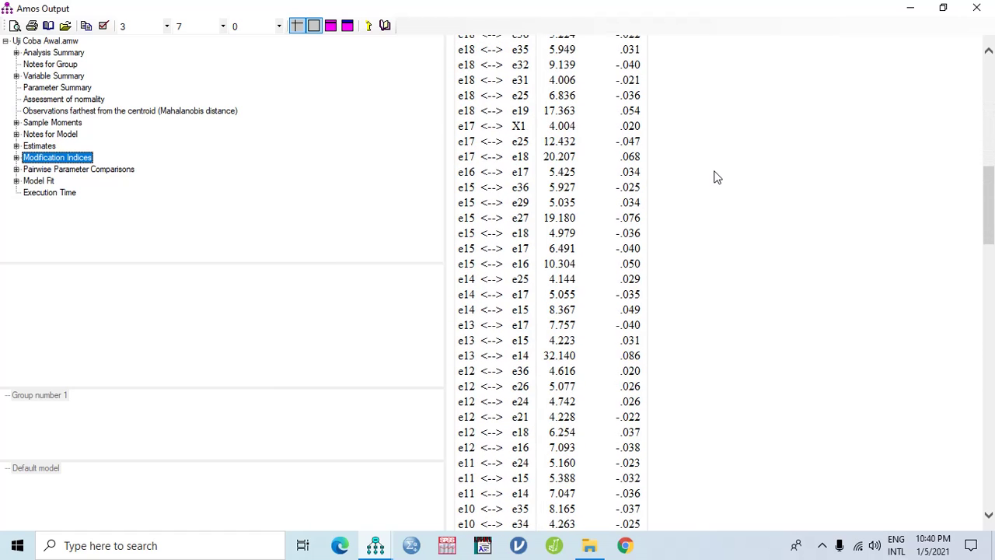
scroll(717, 177, "down", 5)
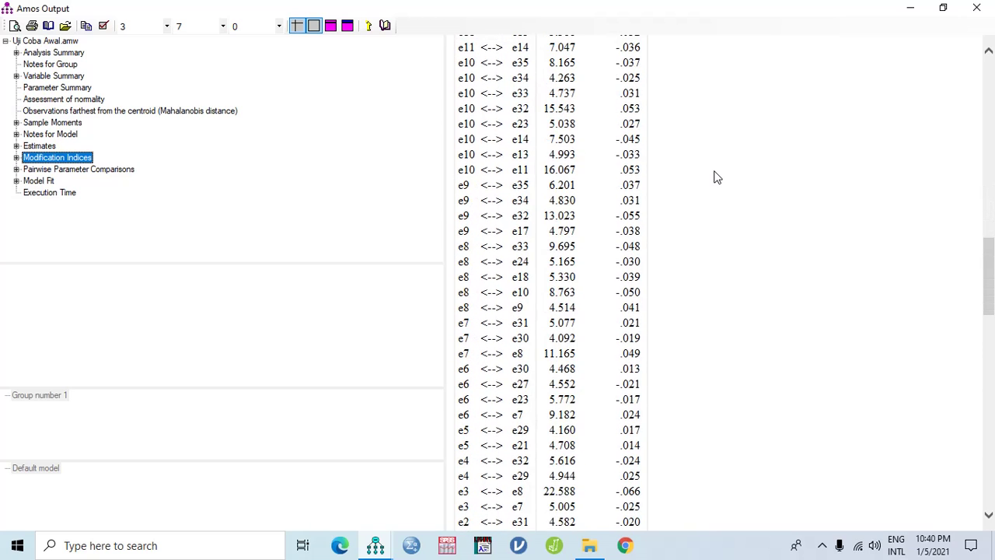
scroll(717, 177, "down", 3)
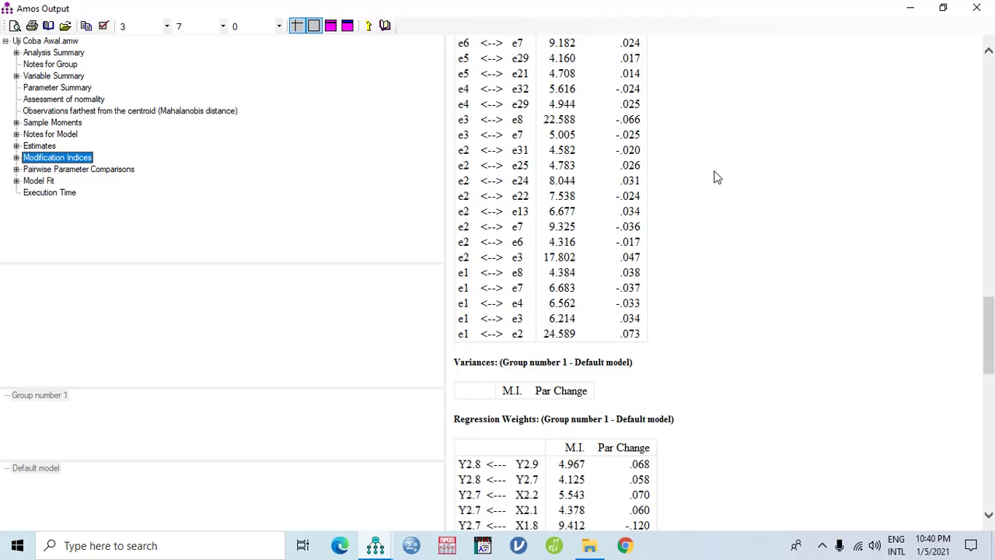
scroll(717, 177, "up", 10)
scroll(717, 178, "up", 5)
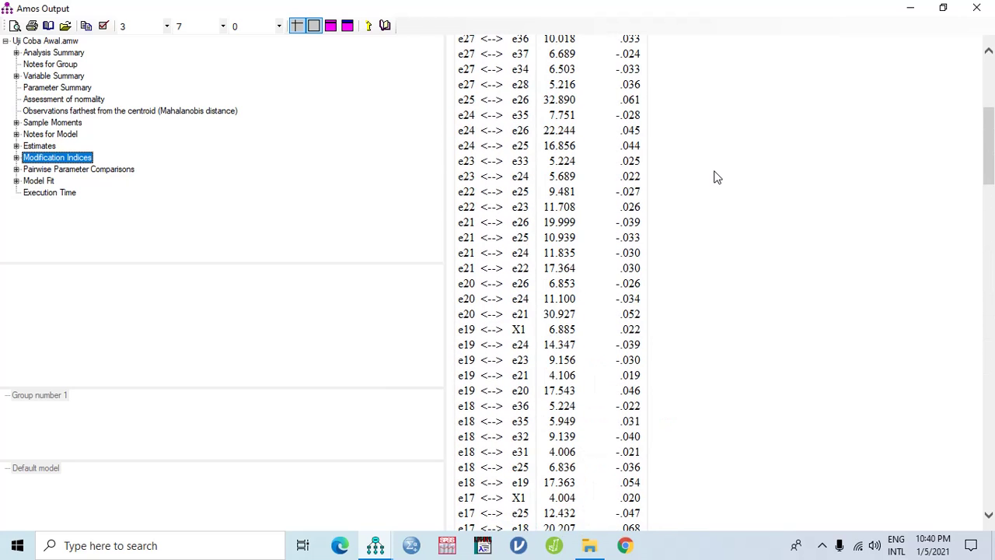
scroll(717, 178, "up", 1)
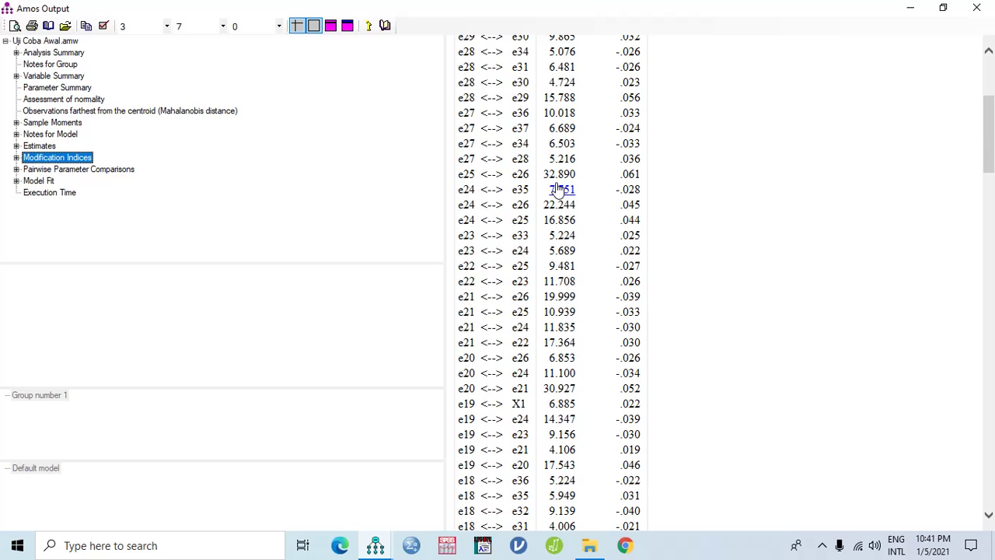
scroll(560, 189, "up", 3)
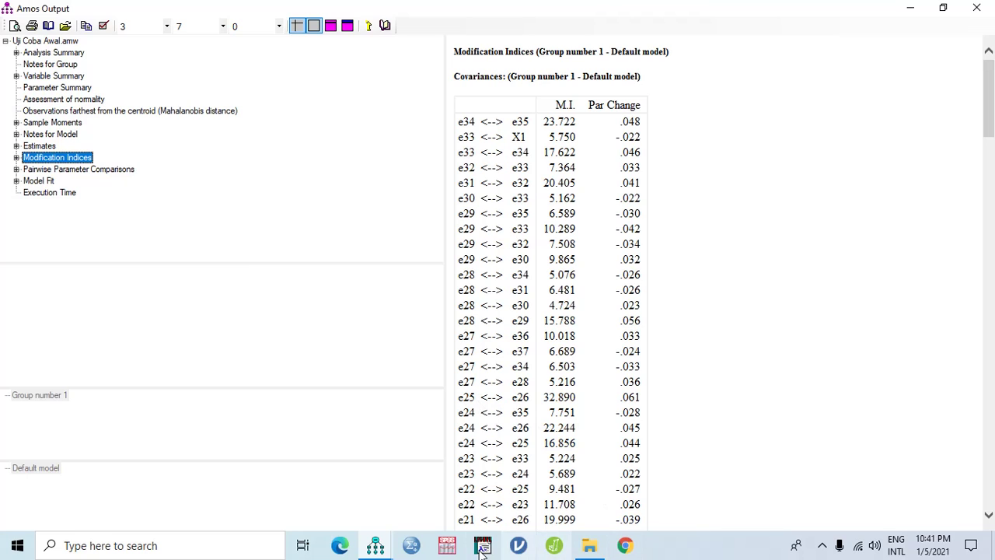
Add a covariance between error terms e25 and e26 of construct Y1 in the path diagram
left_click(375, 546)
left_click(322, 502)
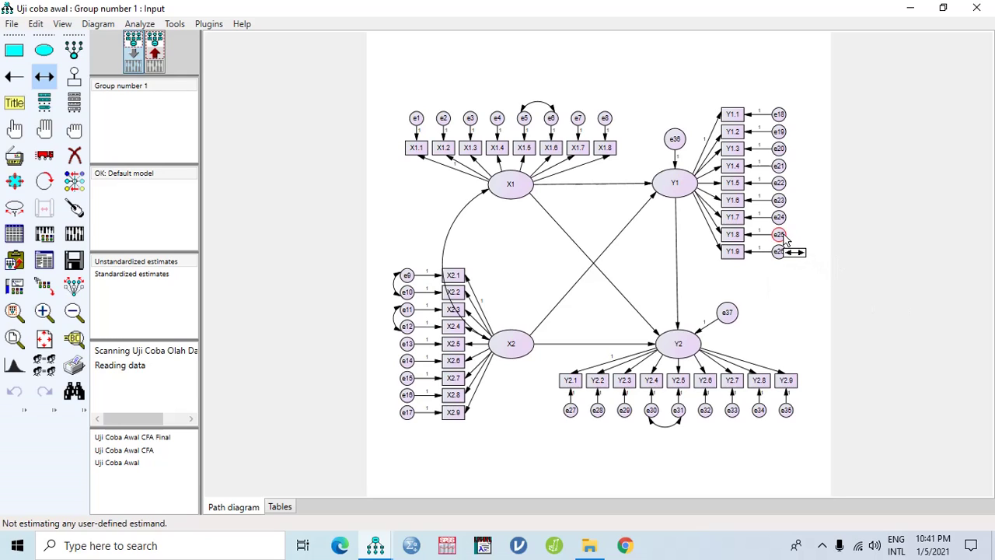
left_click_drag(780, 236, 784, 263)
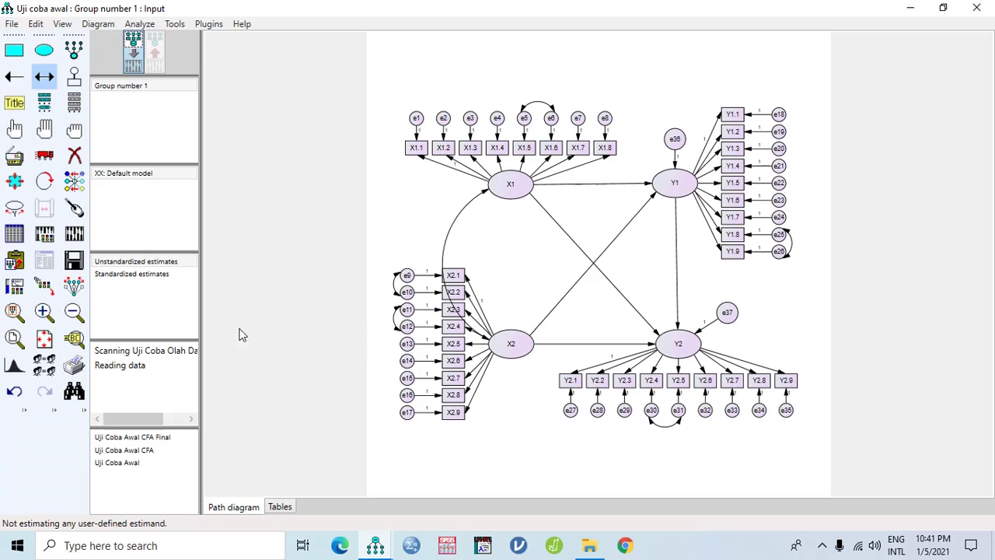
Calculate the estimates with the e25–e26 covariance included, and show the Model Fit summary in the text output
left_click(74, 233)
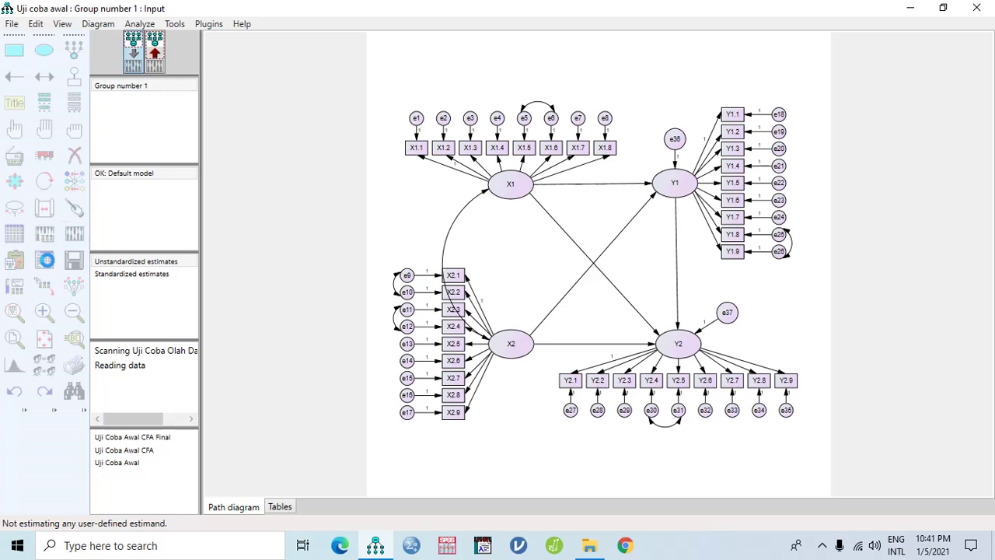
left_click(45, 262)
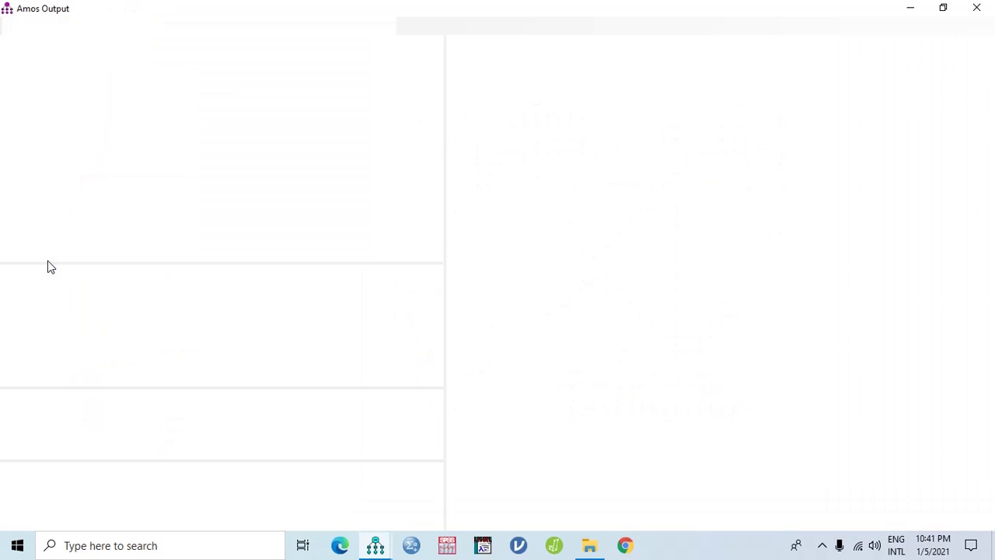
left_click(49, 133)
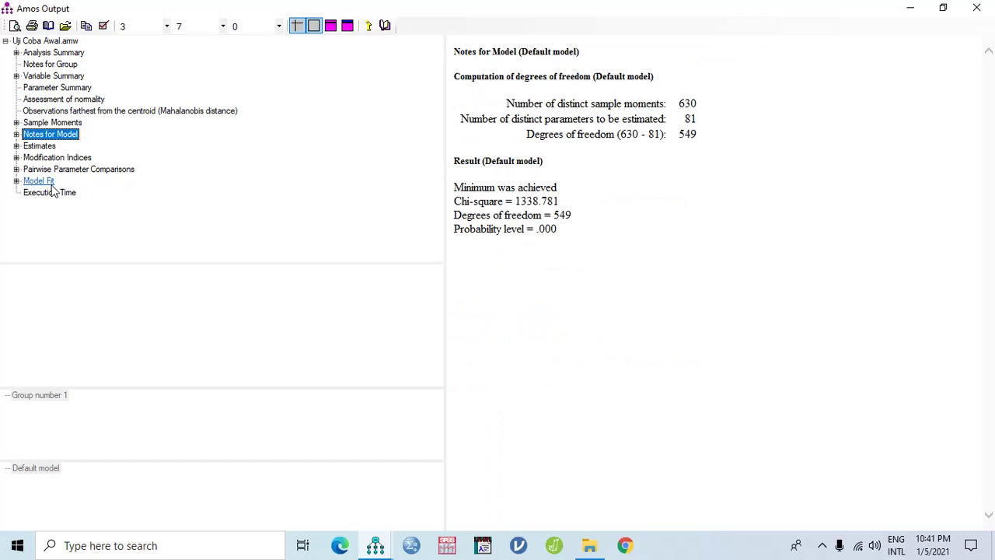
left_click(39, 181)
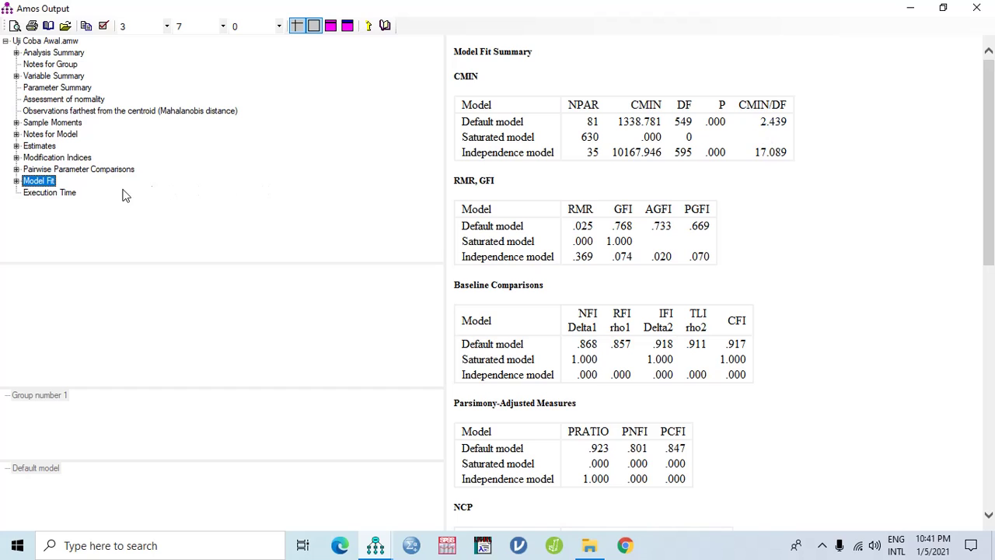
Examine the updated covariance modification indices for the error-term pair with the largest remaining value
left_click(57, 158)
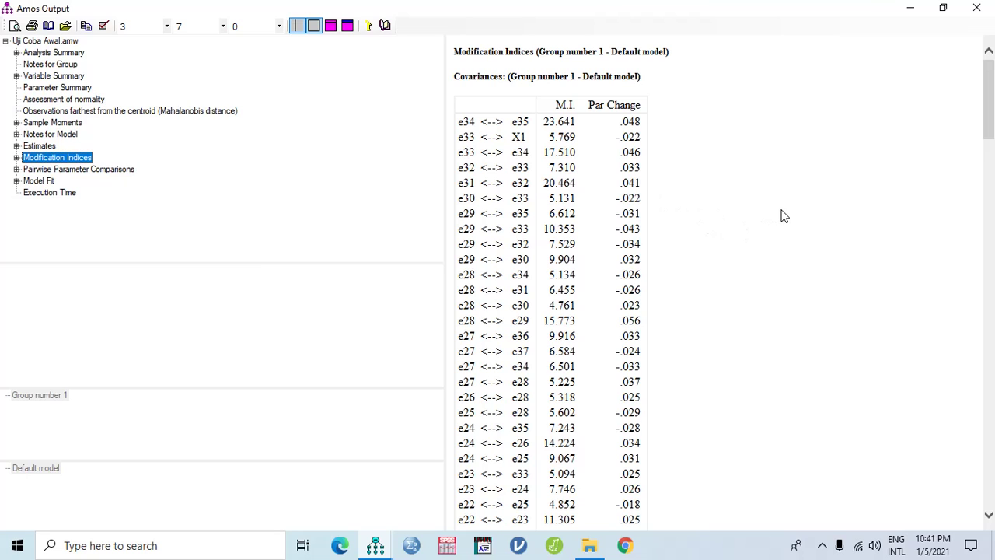
scroll(784, 217, "down", 5)
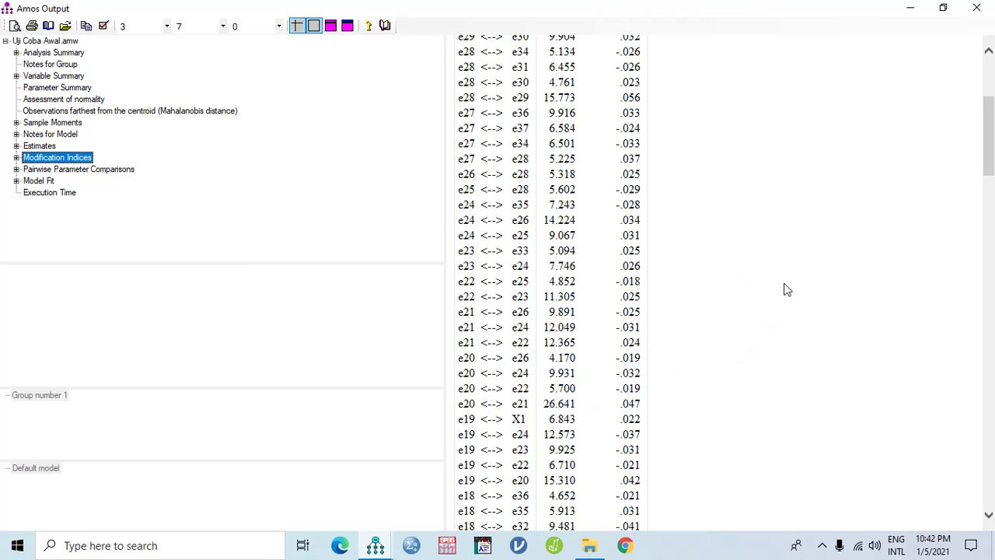
scroll(804, 262, "down", 3)
scroll(805, 263, "down", 6)
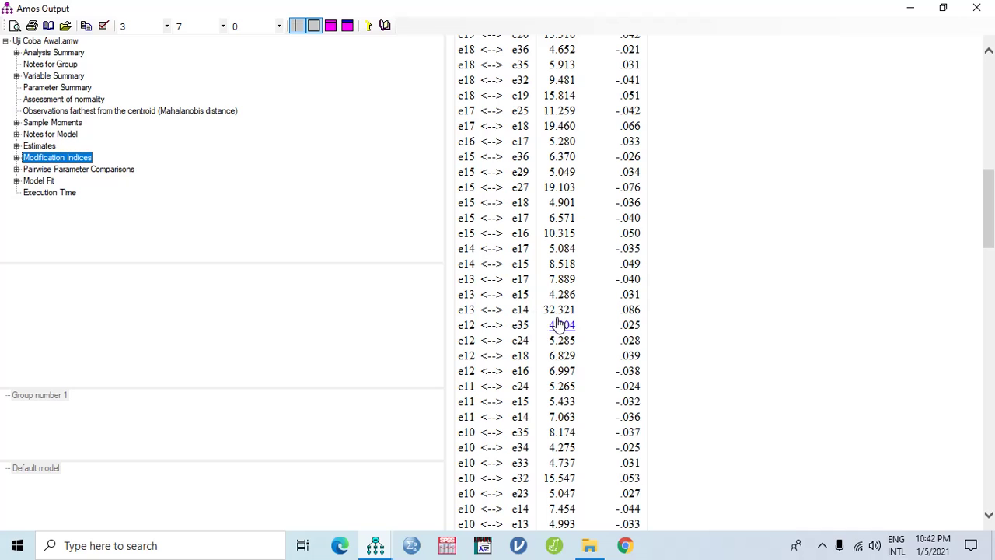
scroll(566, 315, "down", 11)
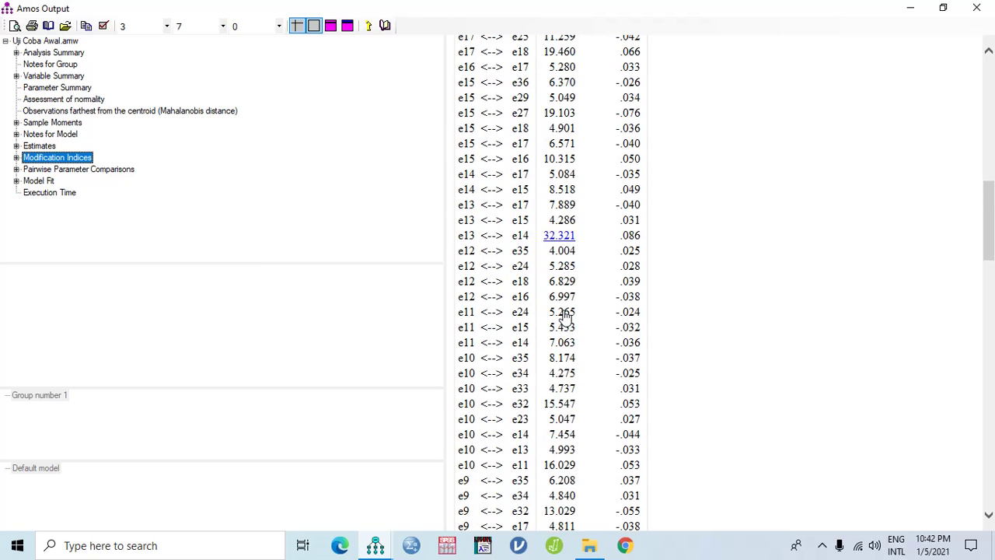
scroll(566, 315, "down", 3)
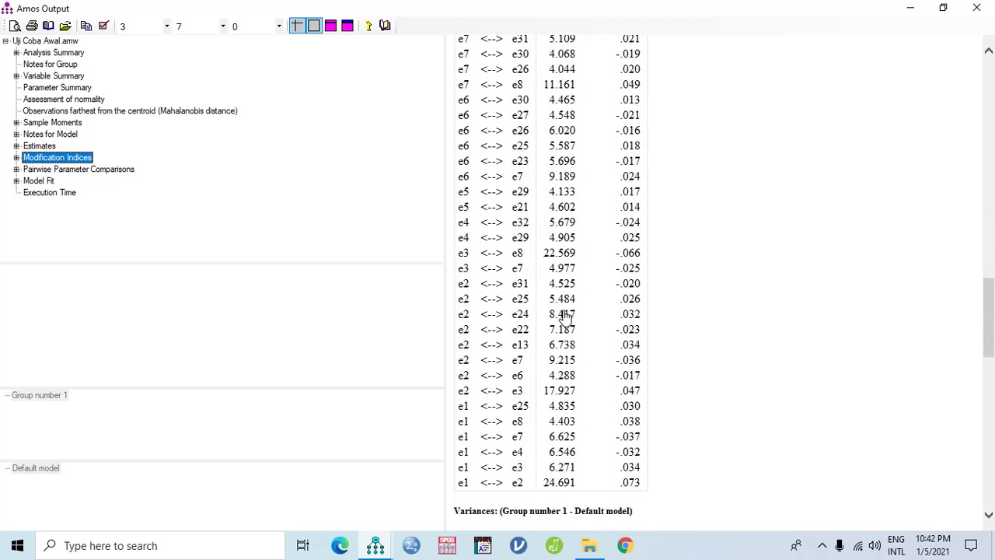
scroll(565, 315, "up", 8)
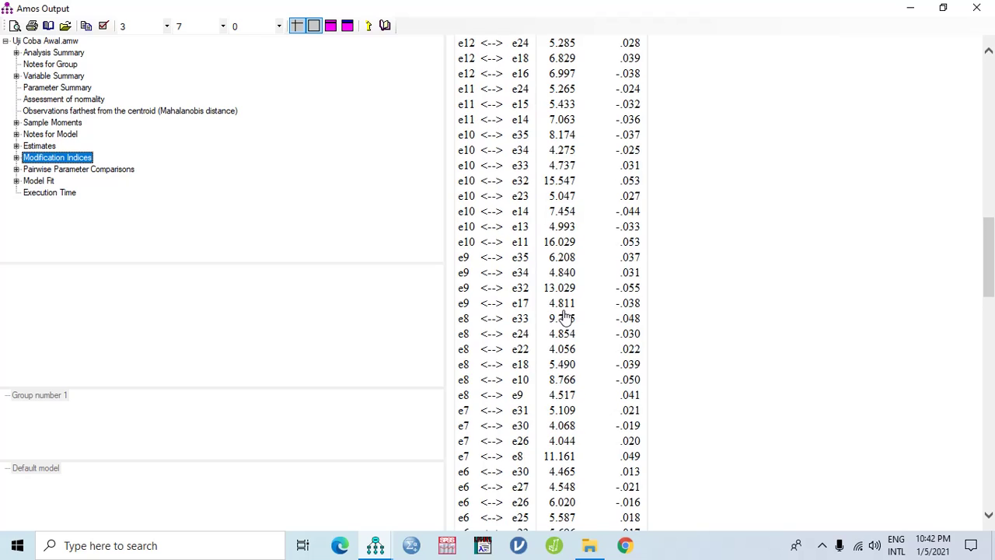
scroll(565, 315, "up", 5)
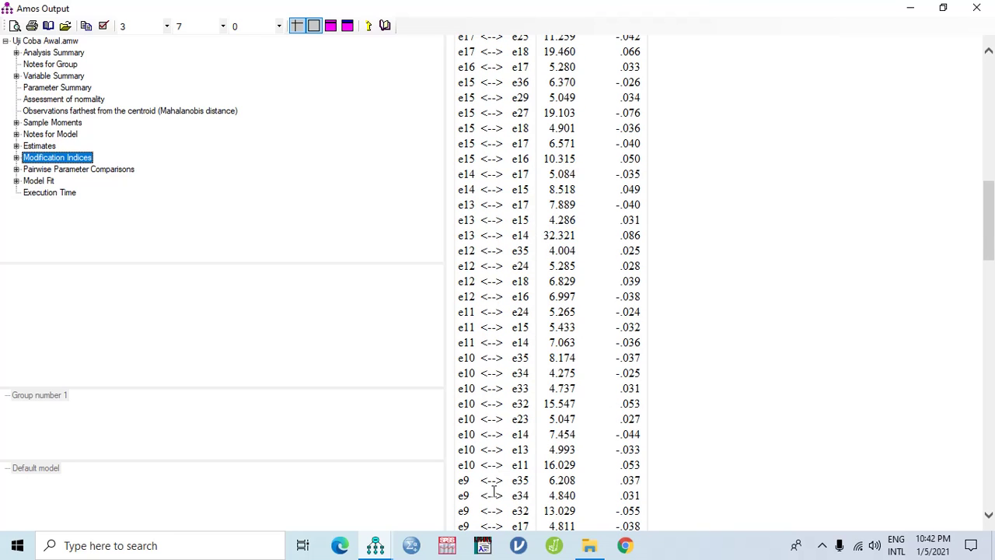
Add a covariance between error terms e13 and e14 of construct X2 in the path diagram
mouse_move(375, 547)
left_click(335, 476)
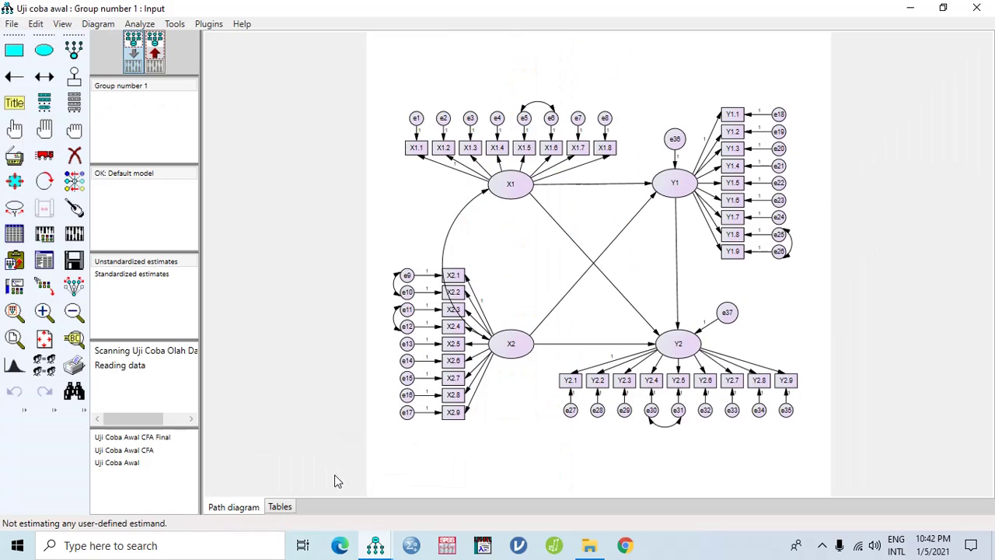
left_click(44, 79)
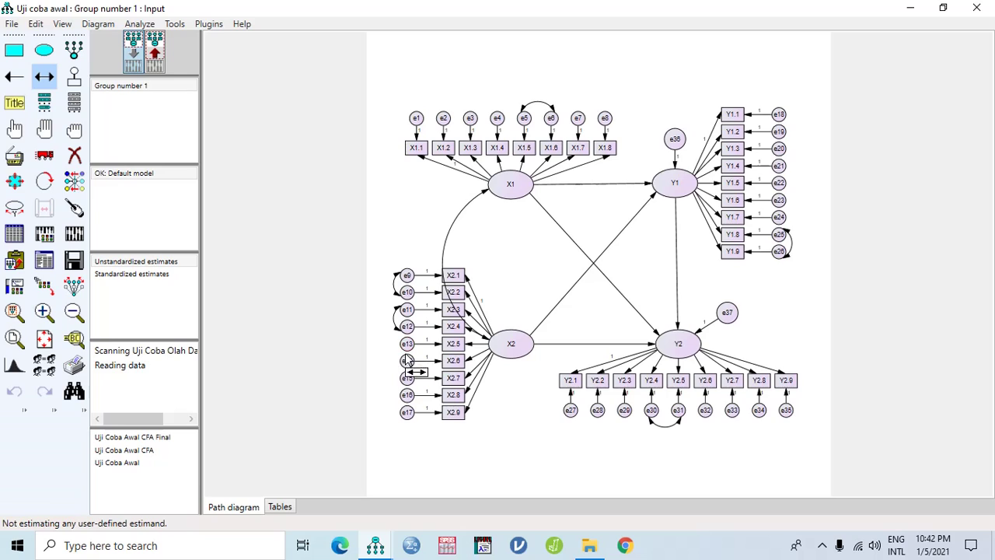
mouse_move(406, 359)
left_mouse_down()
mouse_move(404, 373)
mouse_move(405, 343)
left_mouse_up()
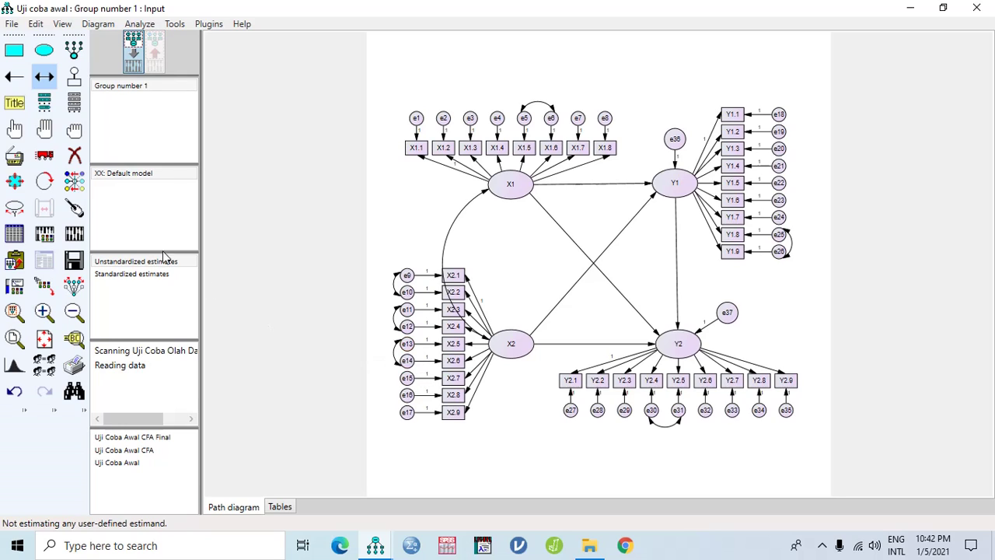
Calculate the estimates with the e13–e14 covariance included, and show the Model Fit summary in the text output
left_click(80, 239)
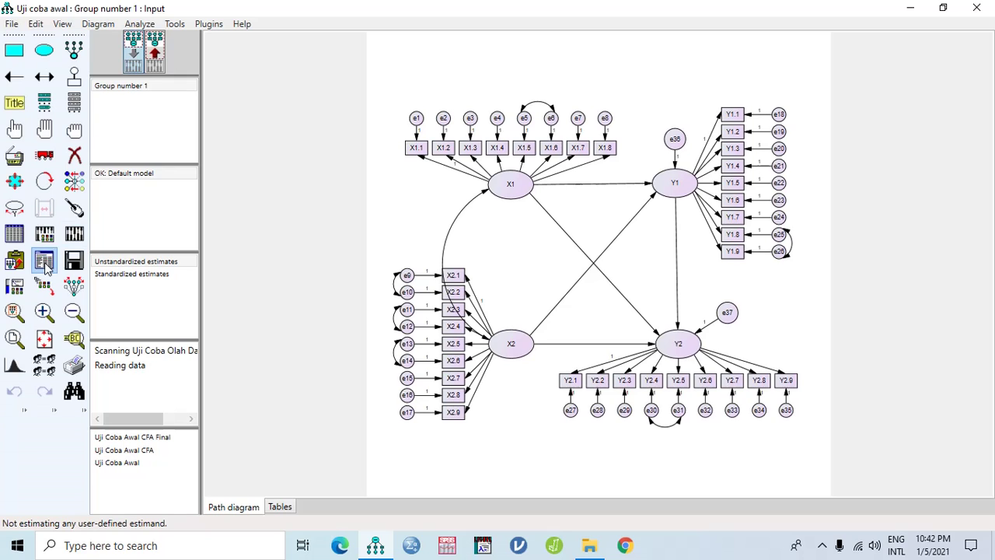
left_click(73, 234)
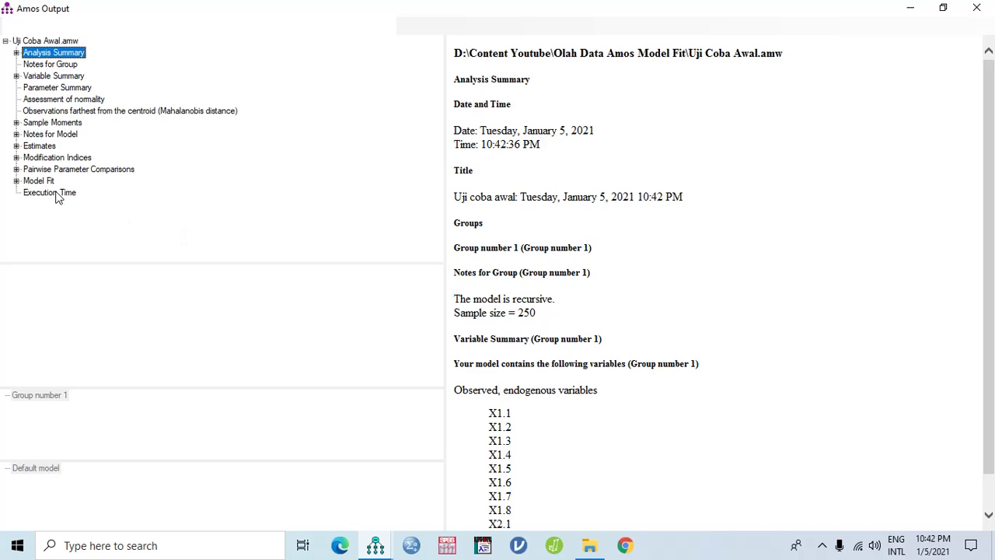
left_click(47, 181)
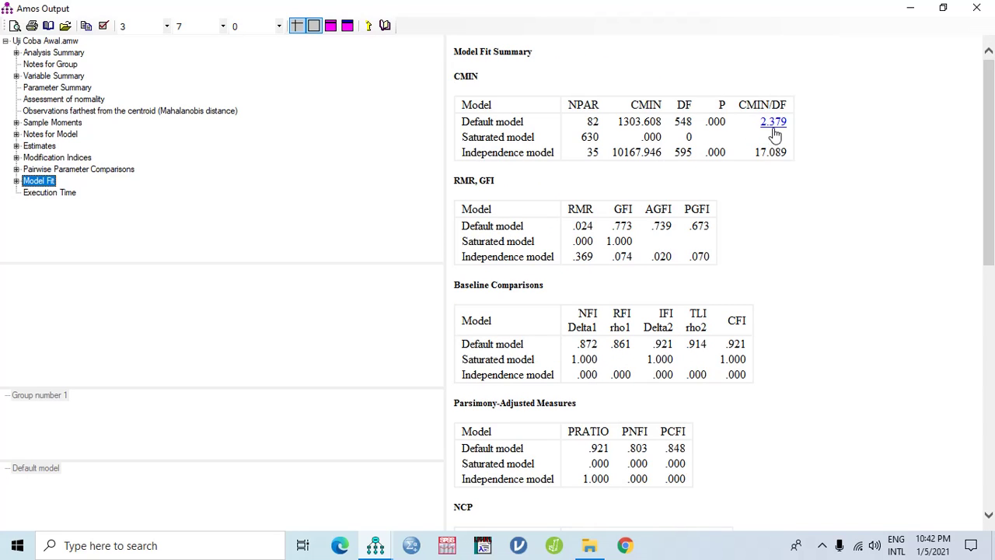
Examine the covariance modification indices of the re-estimated model for the error-term pair with the largest remaining value
left_click(57, 157)
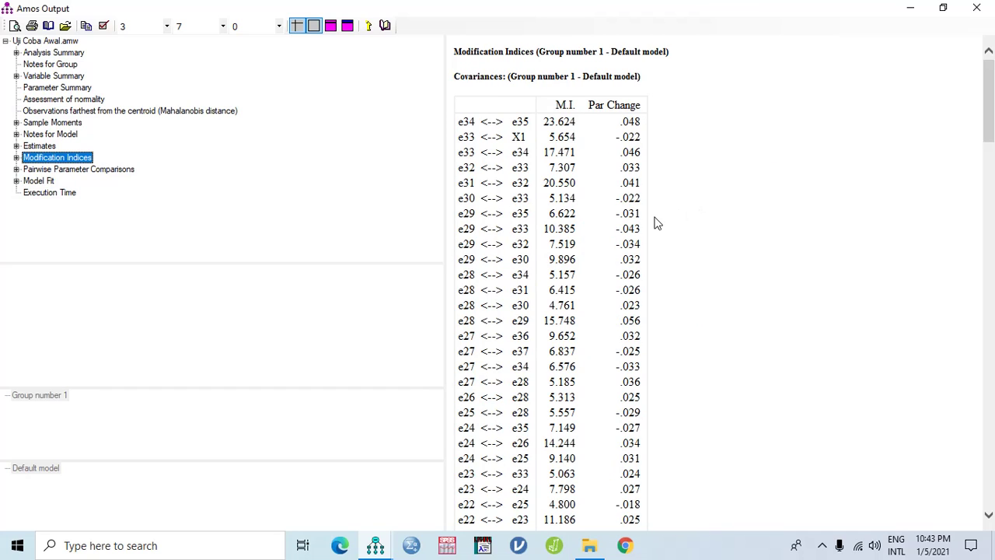
scroll(667, 228, "down", 3)
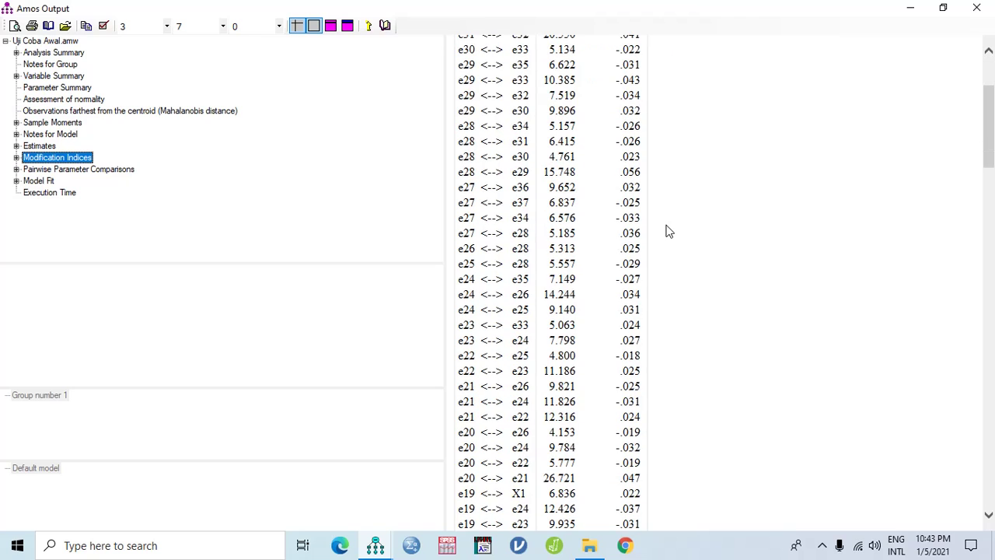
scroll(669, 231, "down", 6)
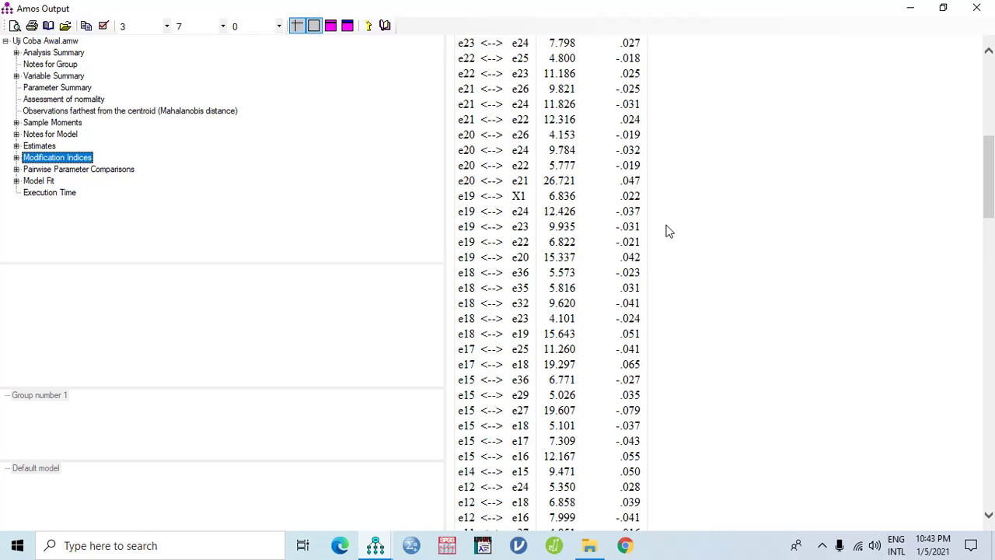
scroll(668, 231, "down", 12)
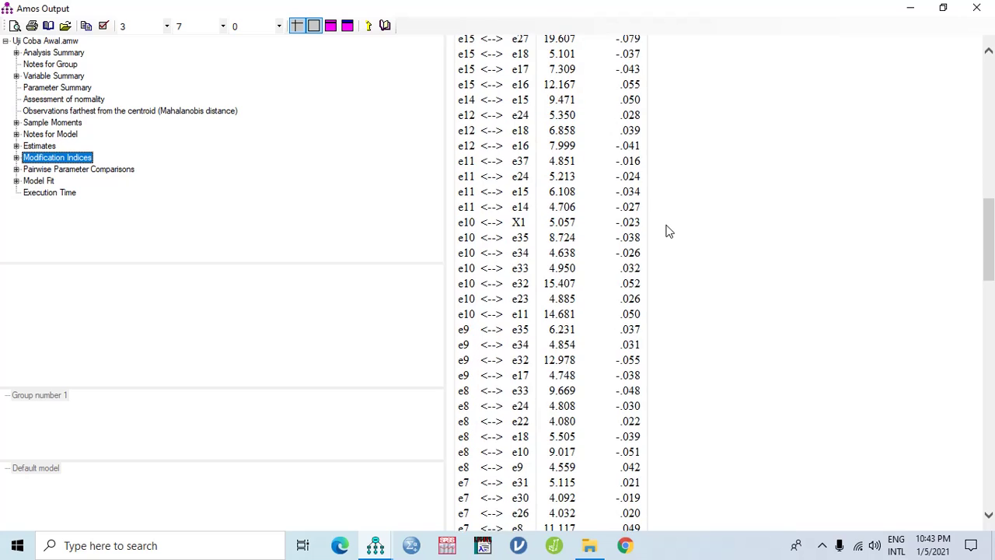
scroll(668, 231, "down", 8)
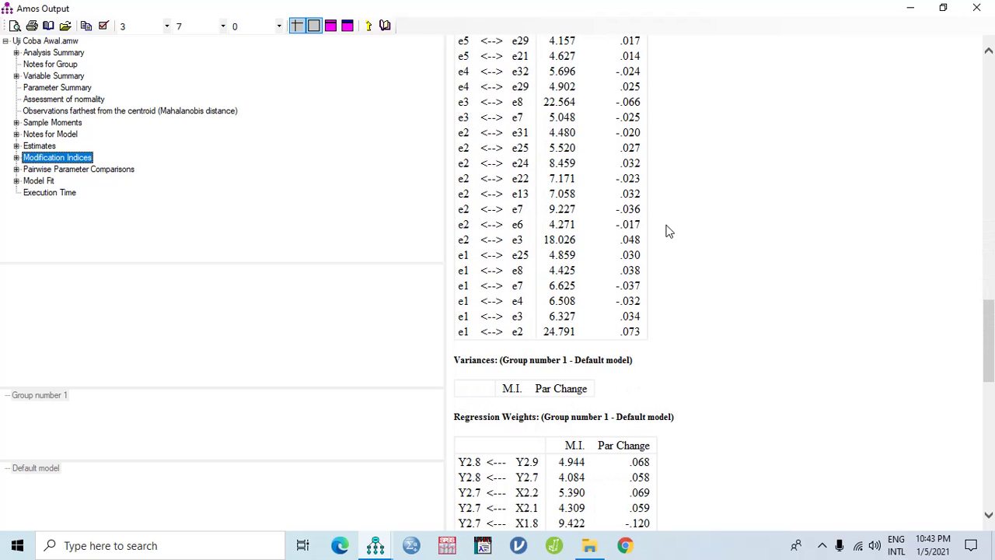
scroll(668, 240, "up", 9)
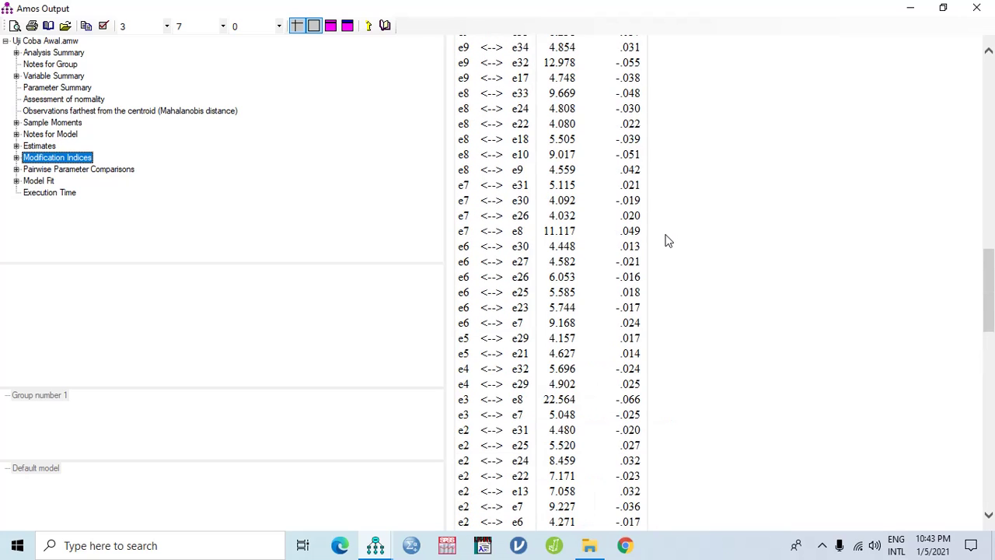
scroll(668, 241, "up", 8)
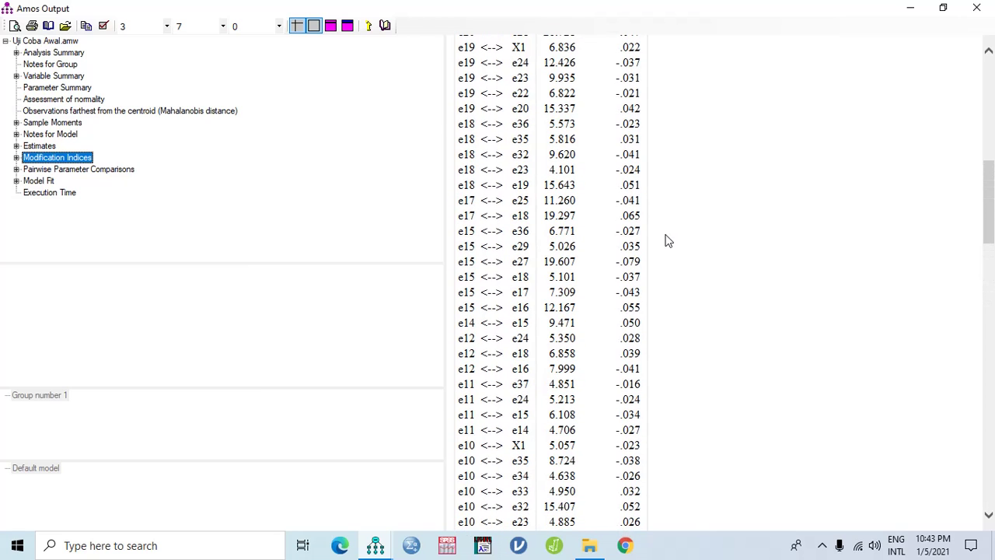
scroll(667, 241, "up", 5)
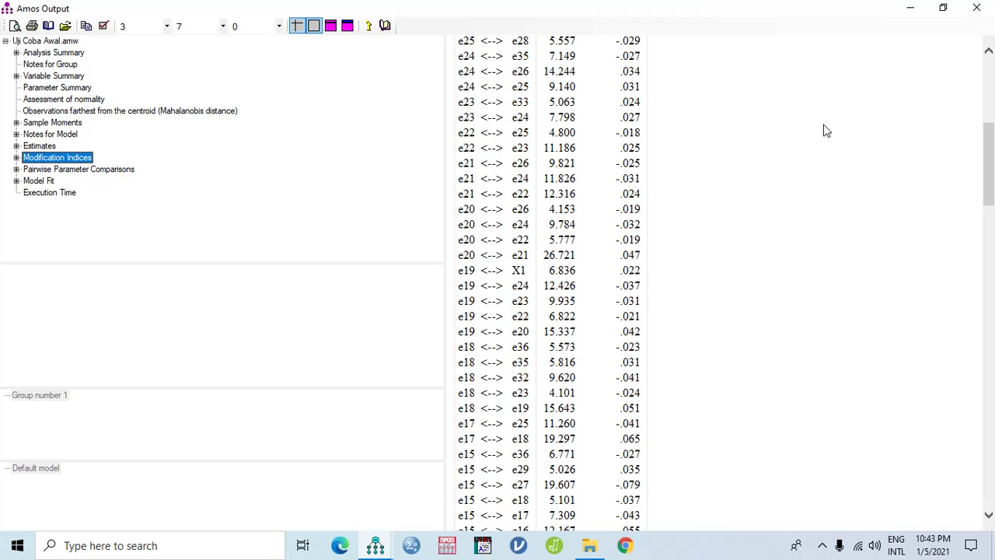
Add a covariance between error terms e20 and e21 of construct Y1 in the path diagram
left_click(978, 8)
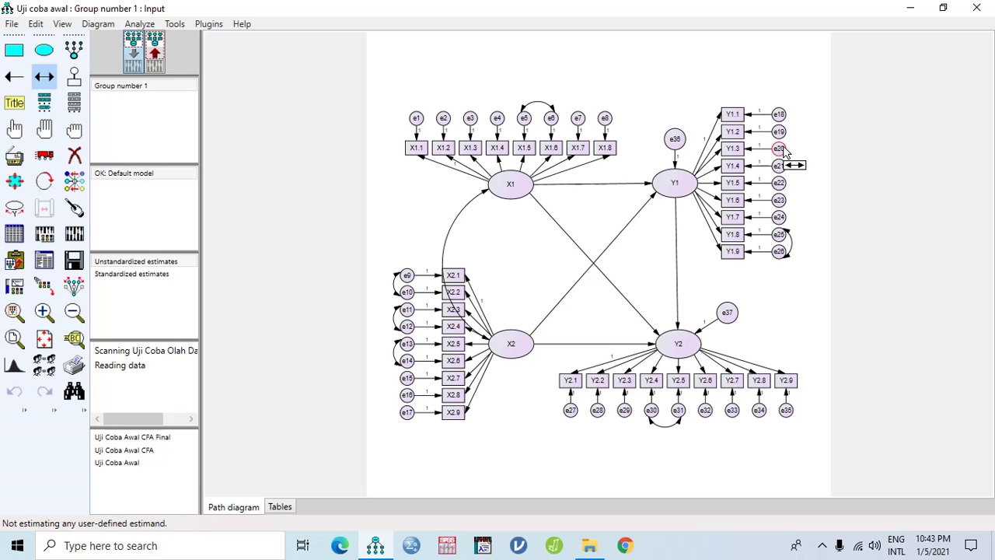
left_click_drag(784, 149, 787, 168)
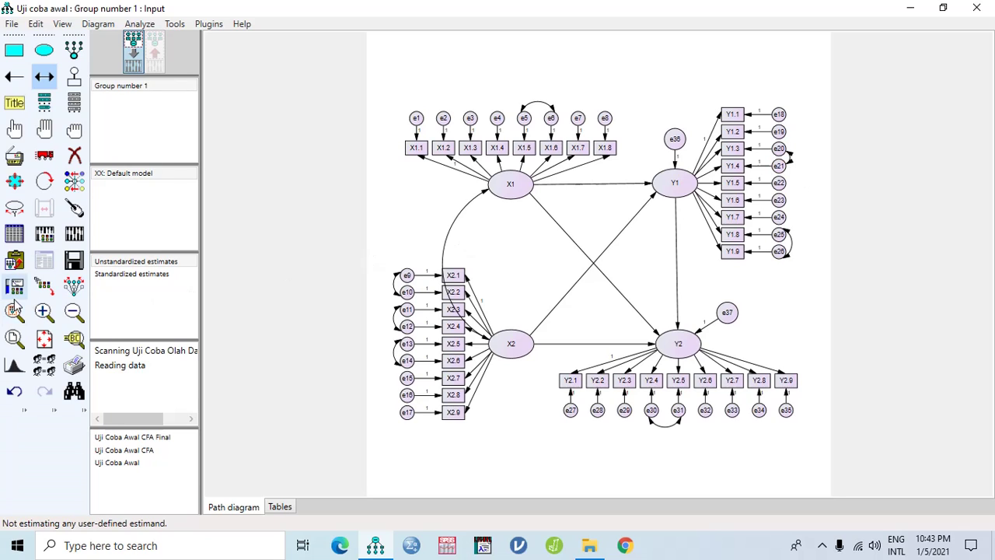
Calculate the estimates with the e20–e21 covariance included, and show the Model Fit summary in the text output
left_click(74, 235)
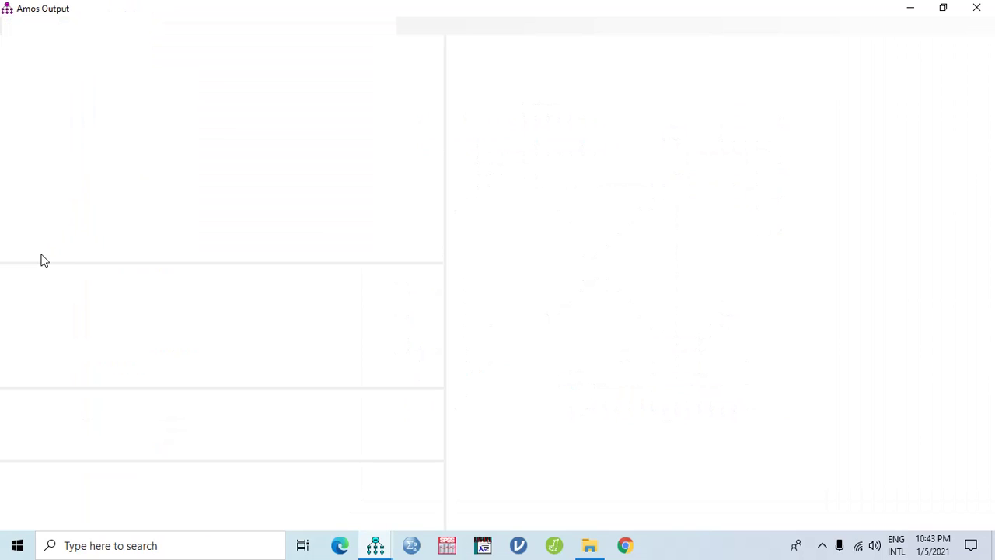
left_click(50, 133)
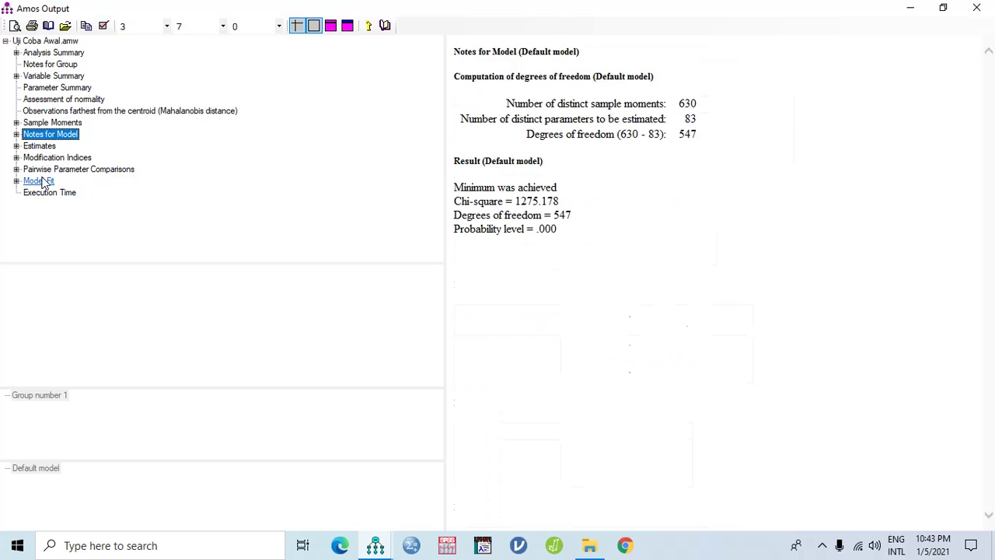
left_click(39, 180)
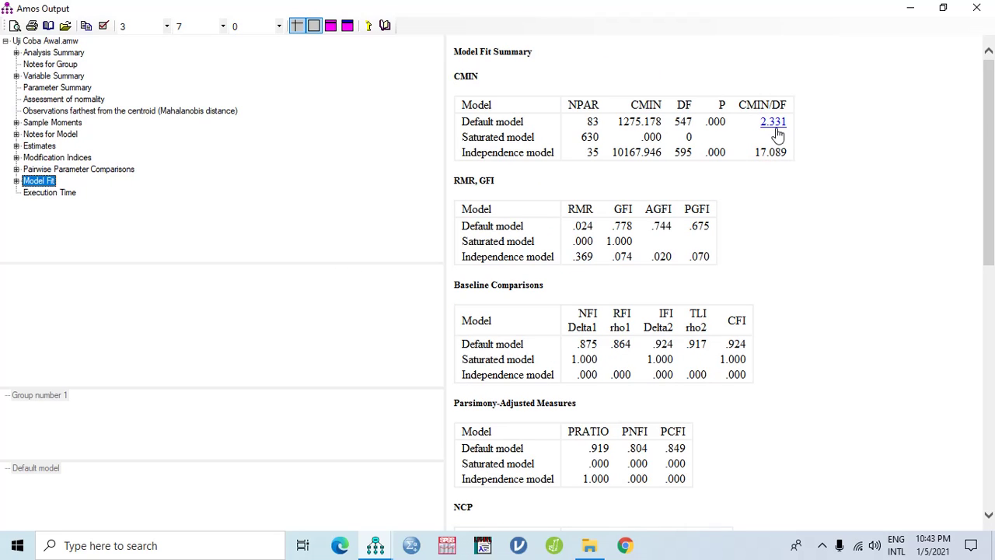
Examine the covariance modification indices of the model with e20–e21 linked to find the largest remaining error-term pair
left_click(70, 156)
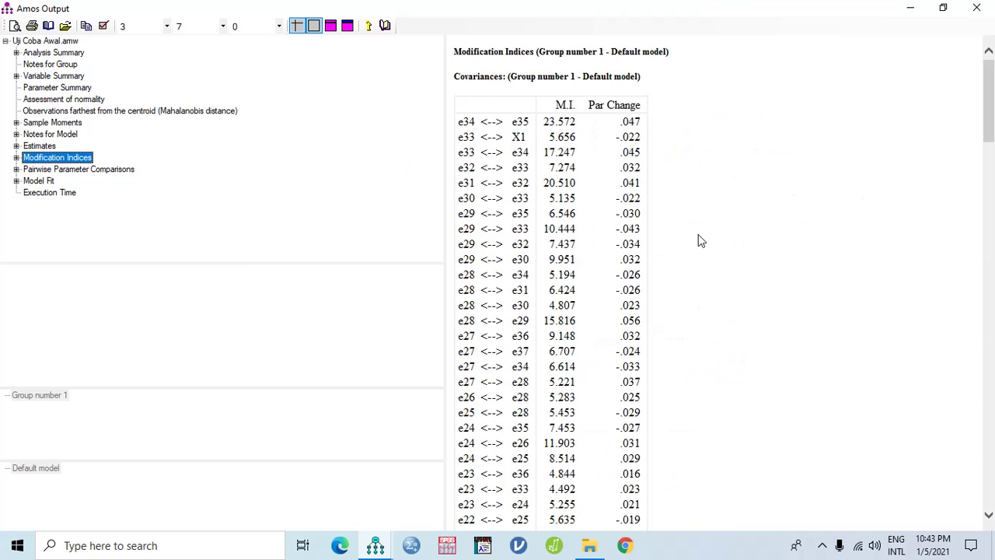
scroll(696, 253, "down", 2)
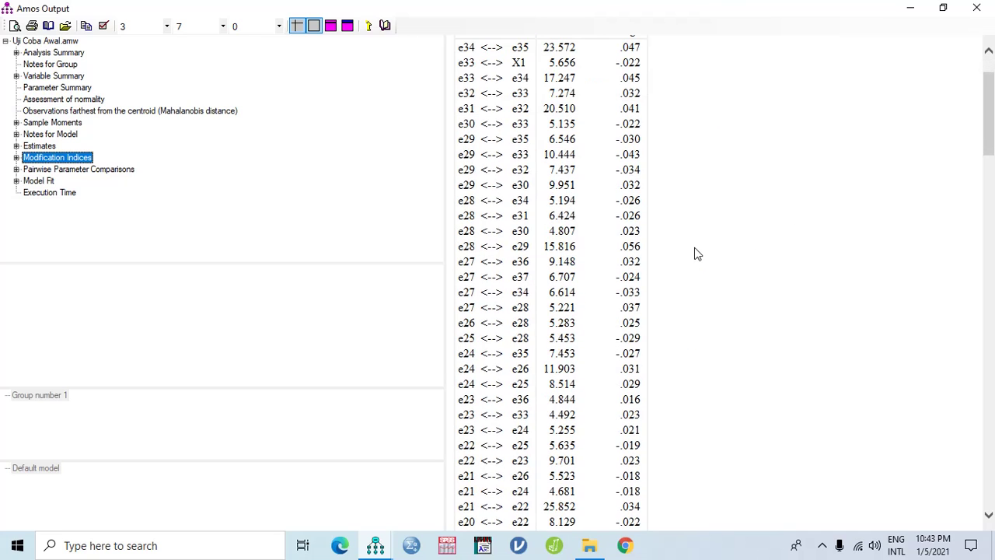
scroll(697, 254, "down", 2)
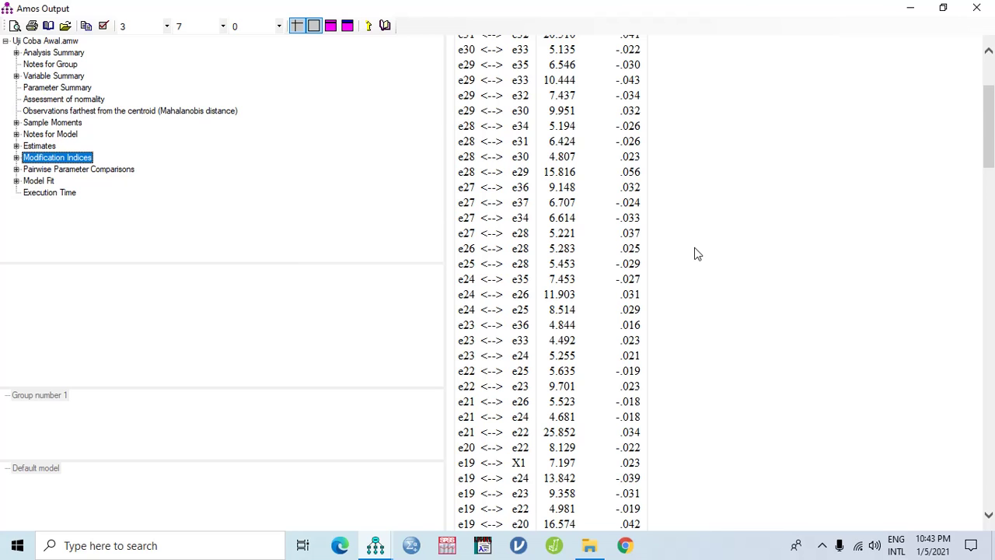
scroll(697, 254, "down", 10)
scroll(697, 254, "down", 10)
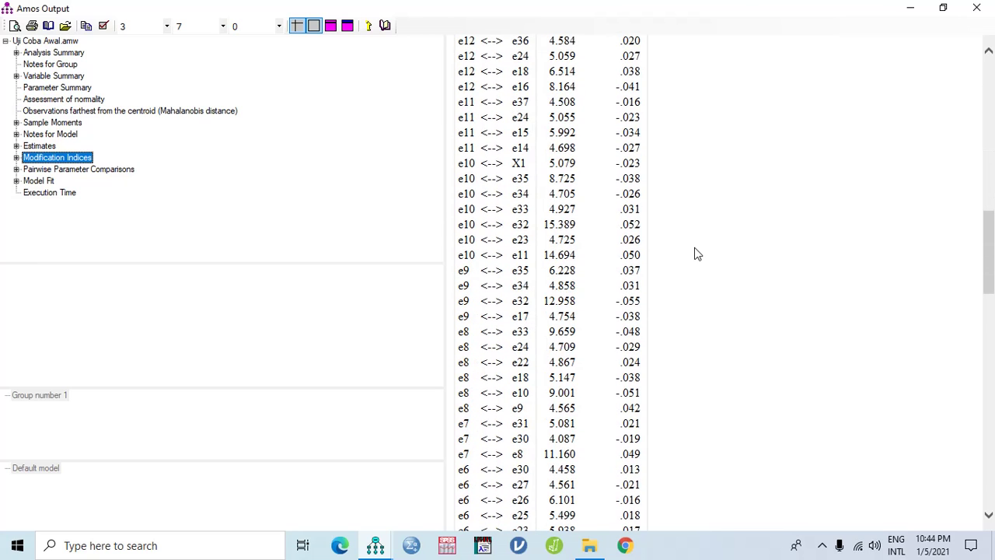
scroll(696, 253, "down", 12)
scroll(697, 253, "up", 6)
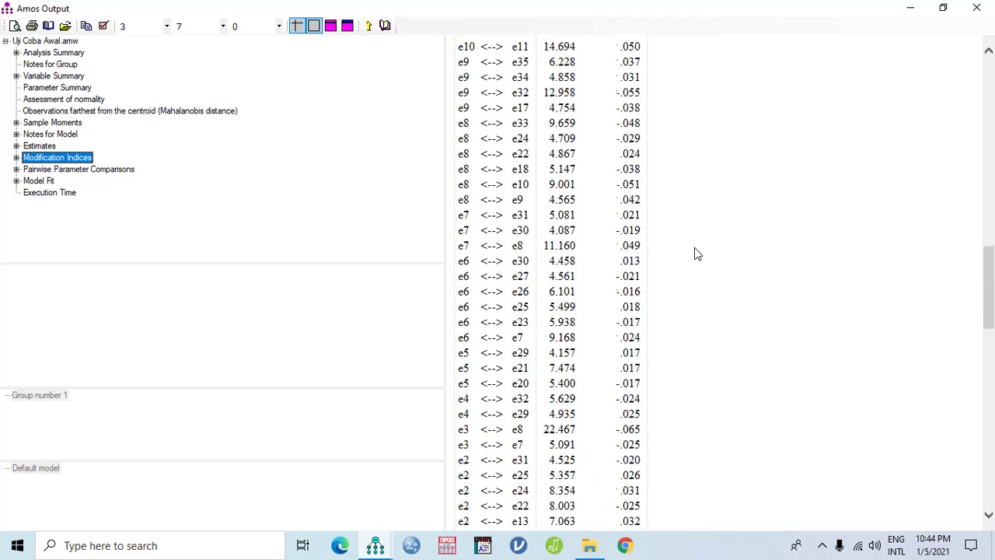
scroll(697, 254, "up", 4)
scroll(697, 254, "up", 5)
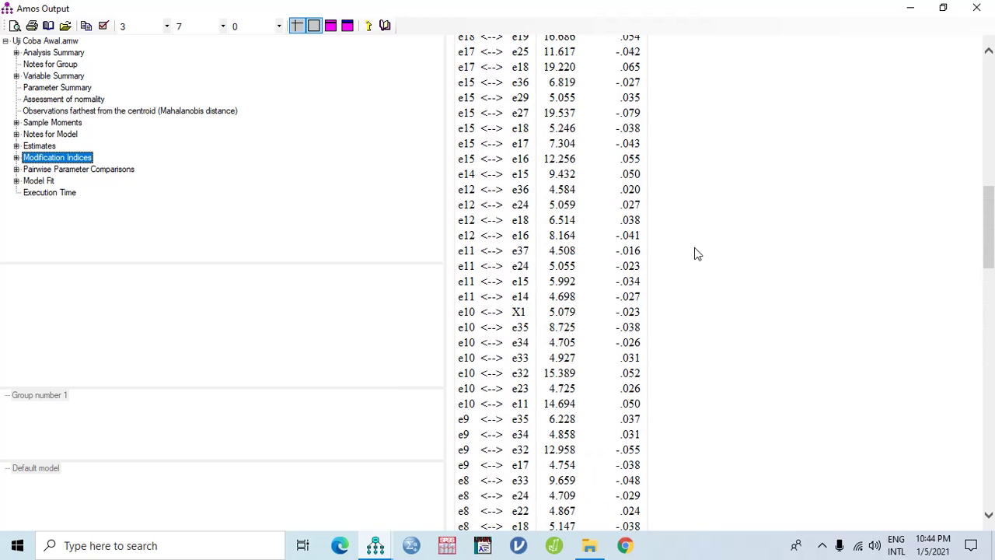
scroll(696, 254, "up", 3)
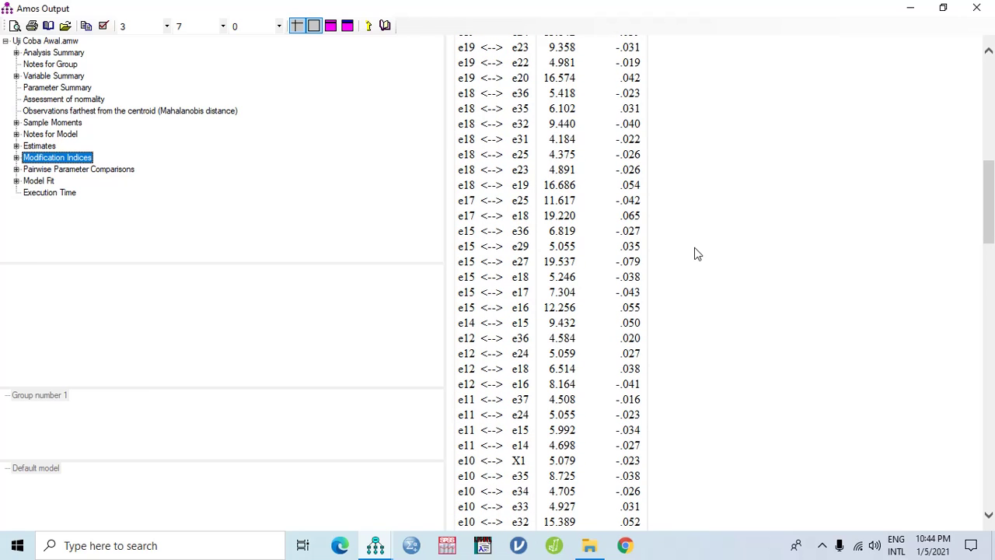
scroll(695, 247, "up", 3)
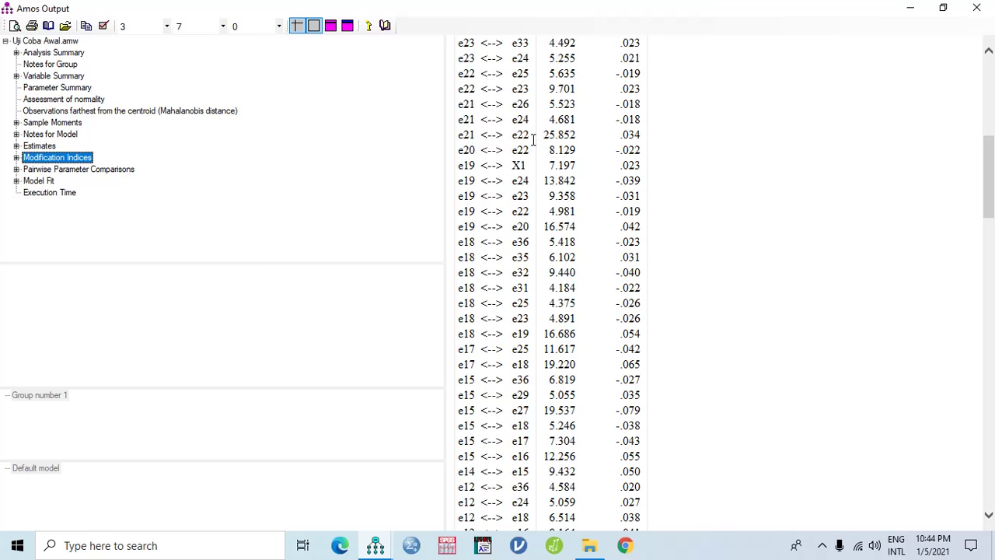
Add a covariance between error terms e21 and e22 of construct Y1 in the path diagram
left_click(977, 8)
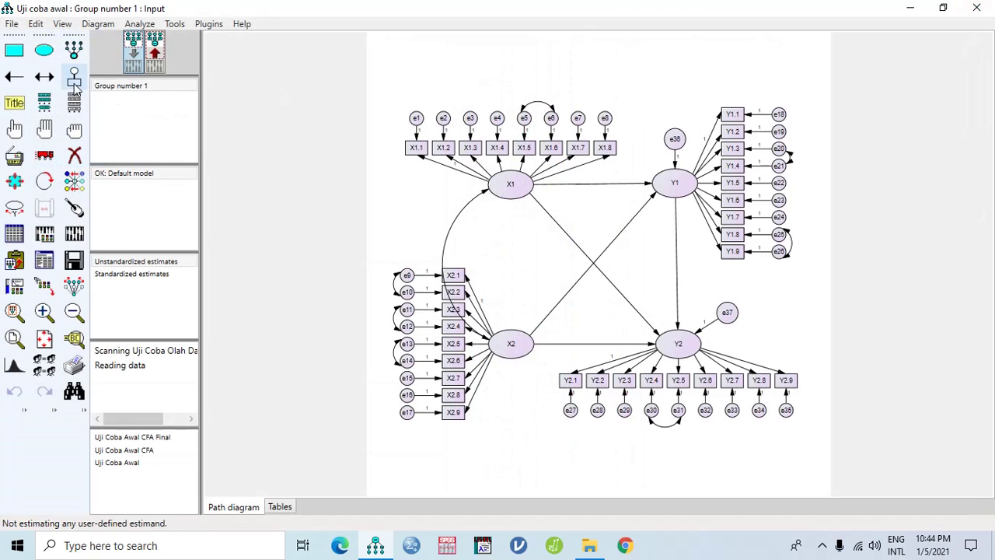
left_click(48, 84)
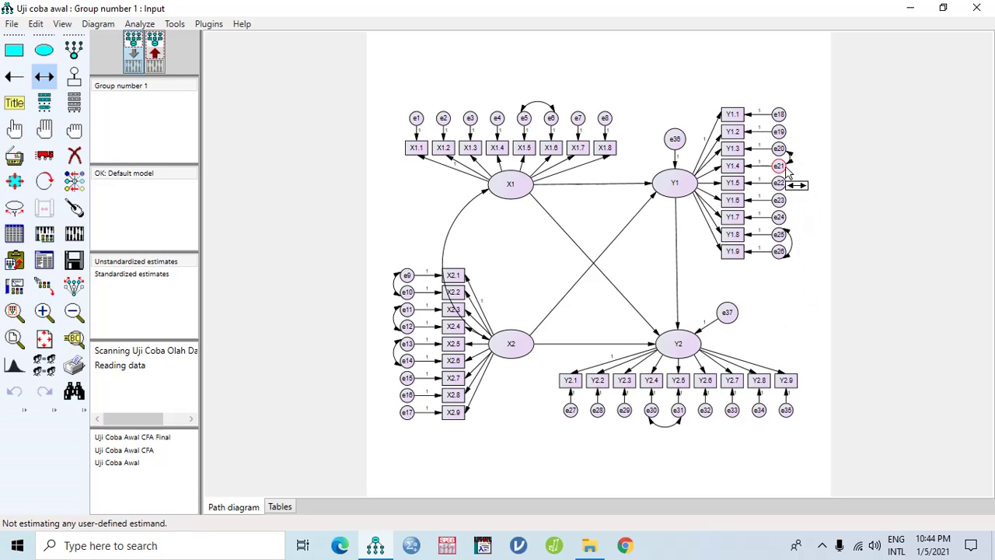
left_click_drag(787, 170, 782, 185)
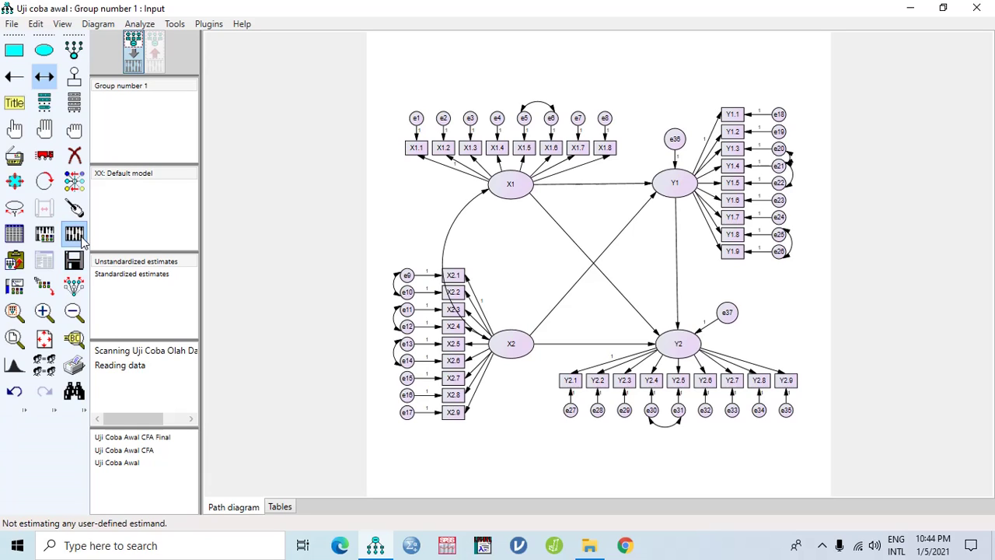
Calculate the estimates with the e21–e22 covariance included, and show the Model Fit summary in the text output
left_click(82, 241)
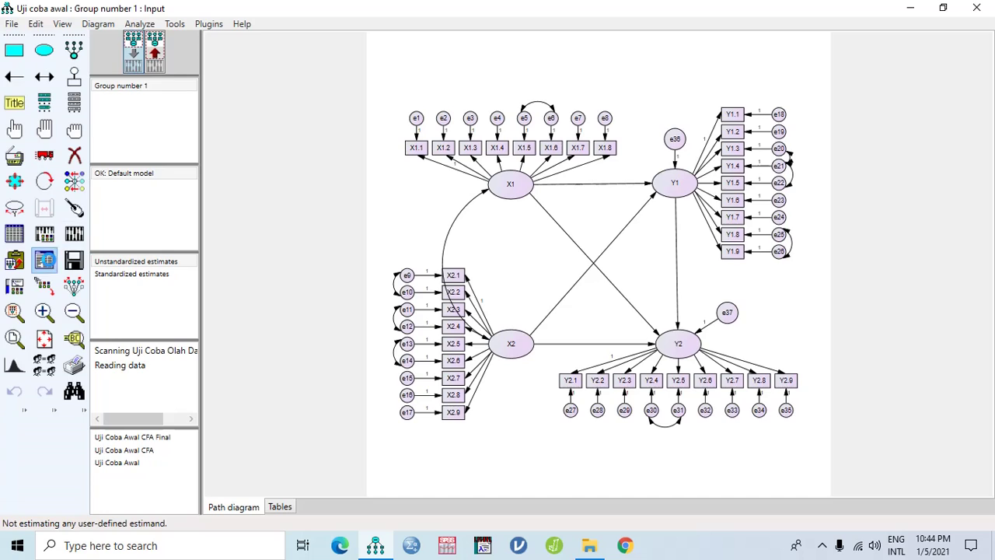
left_click(44, 260)
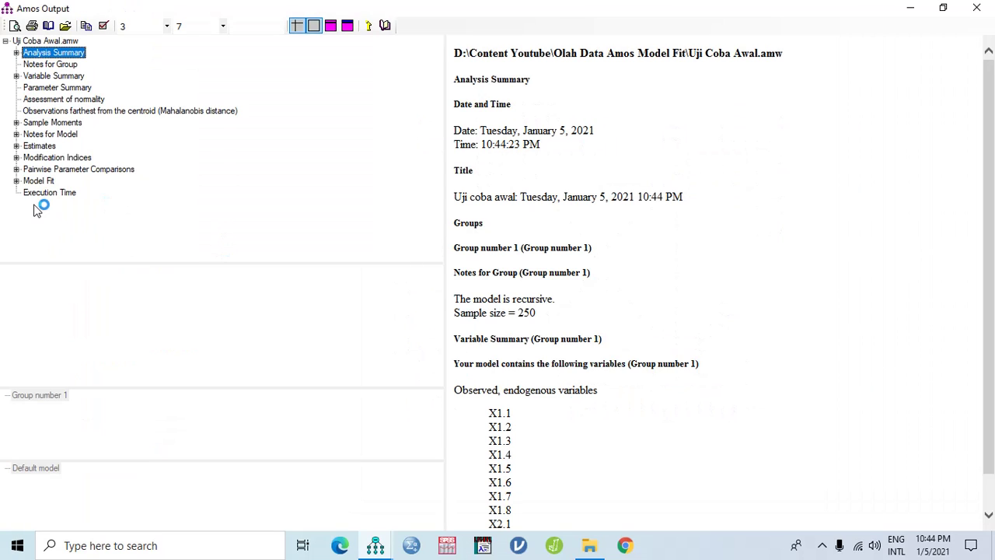
left_click(50, 134)
left_click(39, 181)
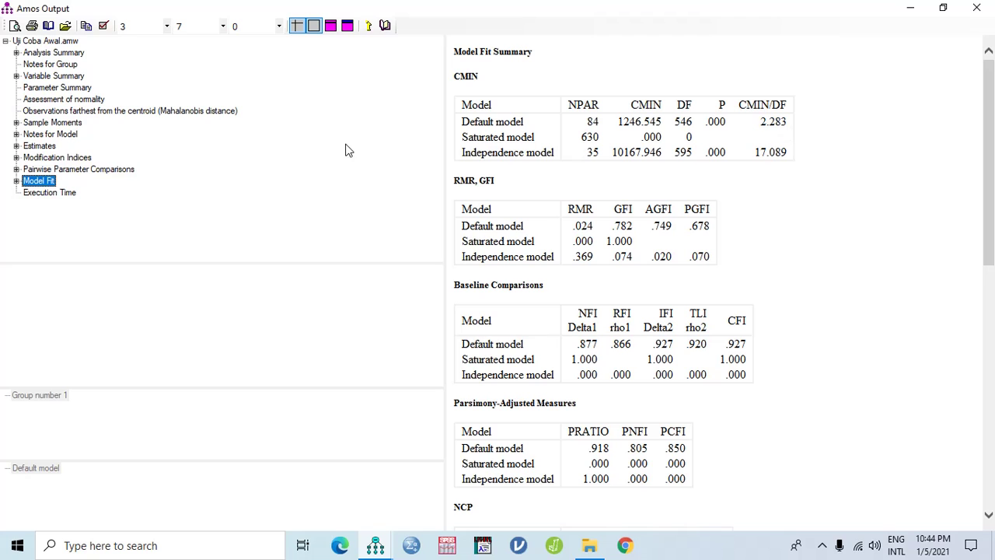
Examine the covariance modification indices of the model with e21–e22 linked to find the largest remaining error-term pair
left_click(78, 157)
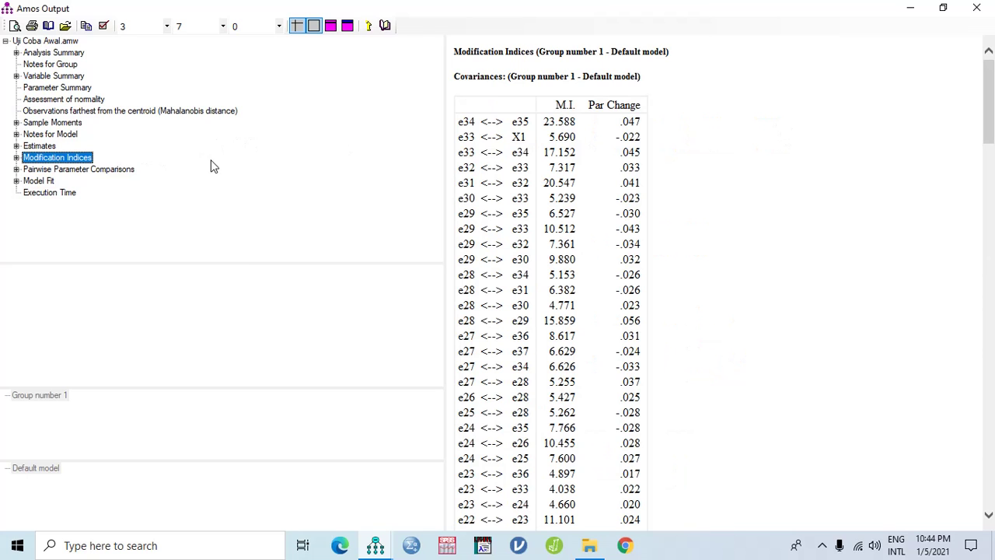
scroll(751, 185, "down", 5)
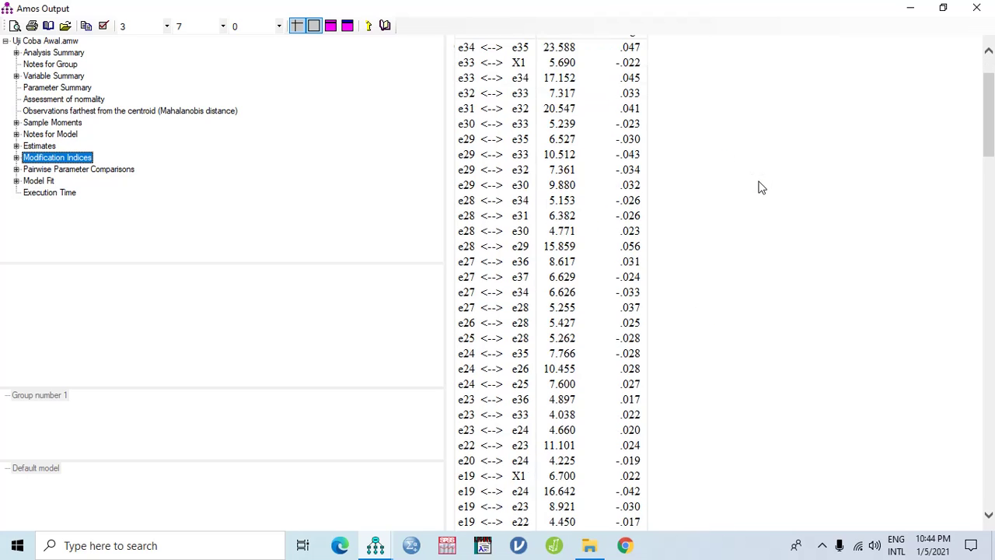
scroll(748, 187, "down", 7)
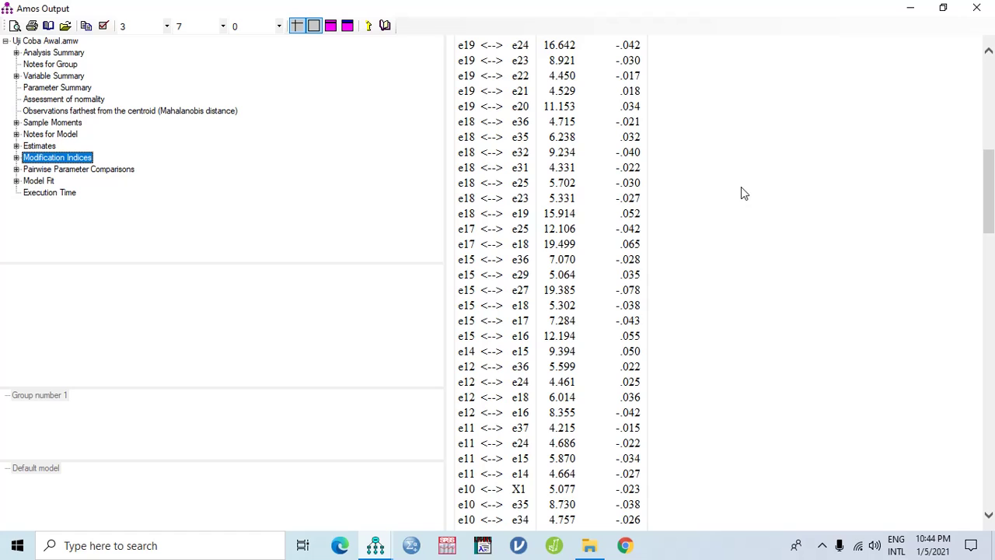
scroll(742, 188, "up", 12)
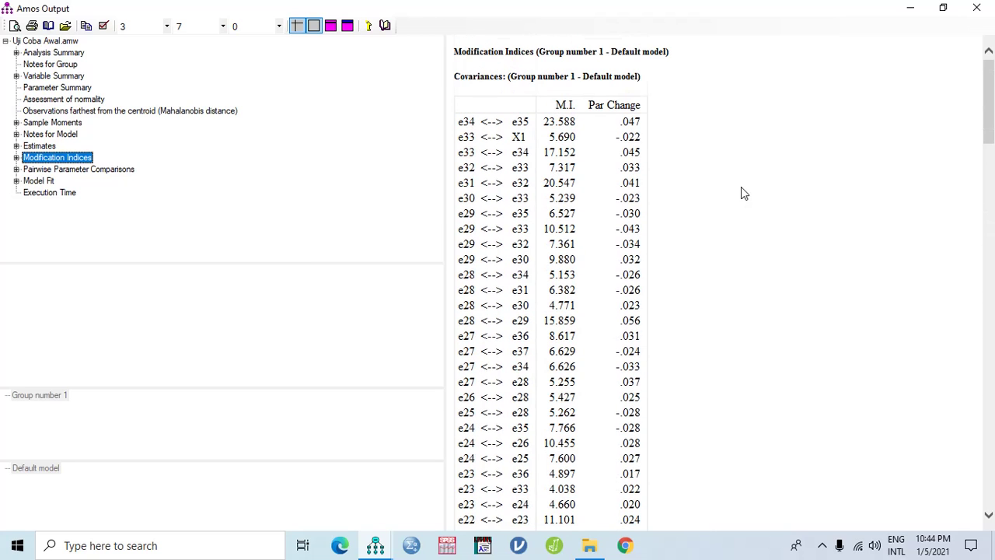
scroll(741, 188, "down", 10)
scroll(741, 193, "down", 13)
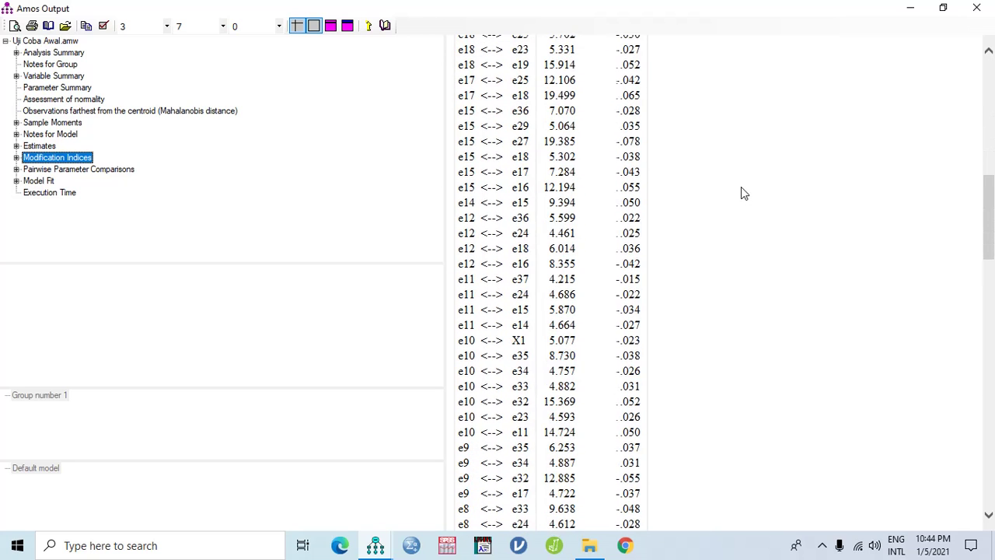
scroll(741, 193, "down", 5)
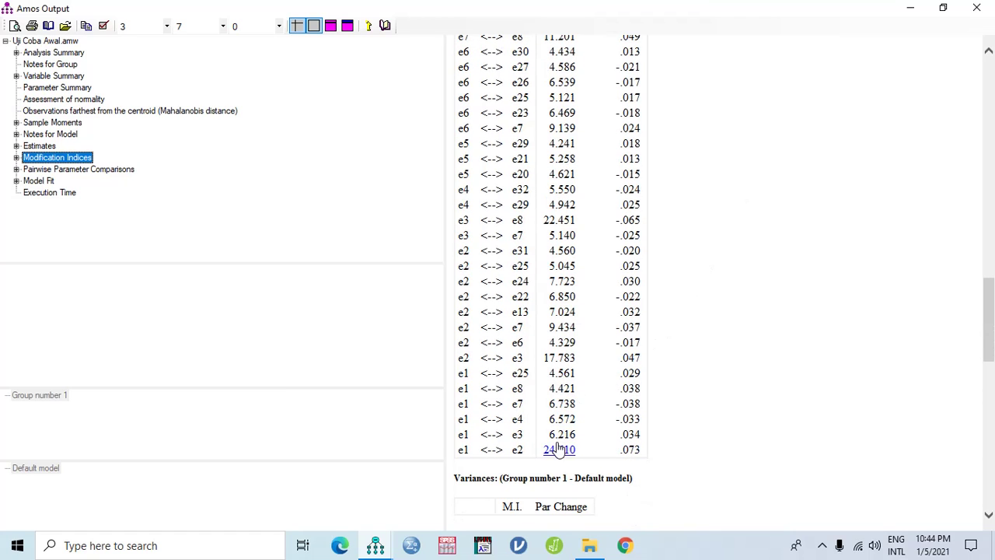
Add a covariance between error terms e1 and e2 of construct X1 in the path diagram
left_click(977, 7)
left_click(44, 76)
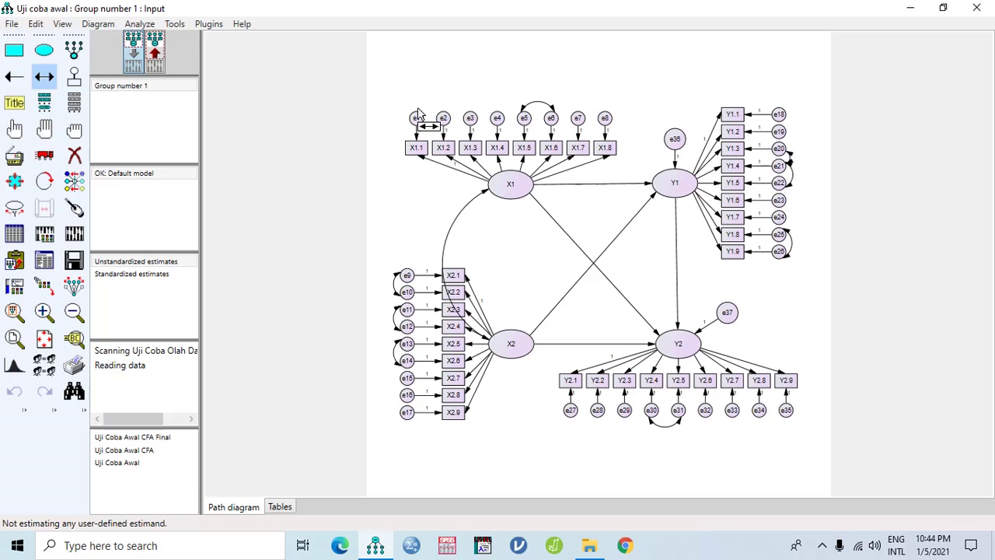
left_click_drag(417, 117, 443, 118)
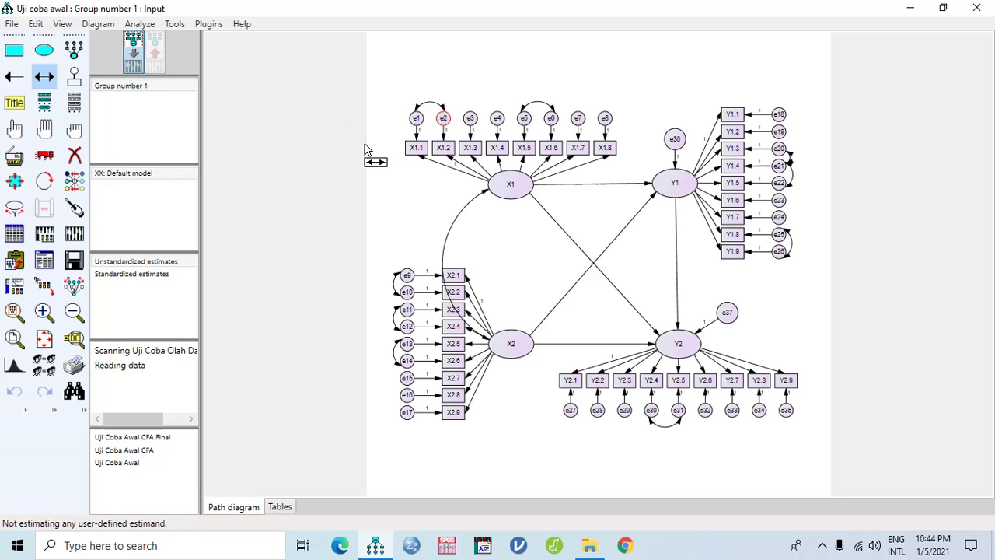
Calculate the estimates with the e1–e2 covariance included, and show the Model Fit summary in the text output
left_click(74, 233)
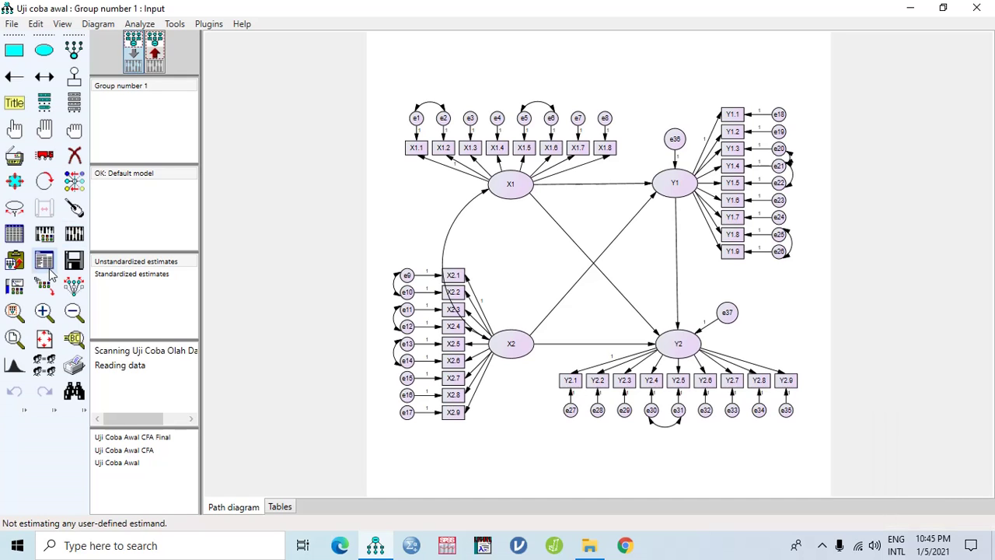
left_click(48, 269)
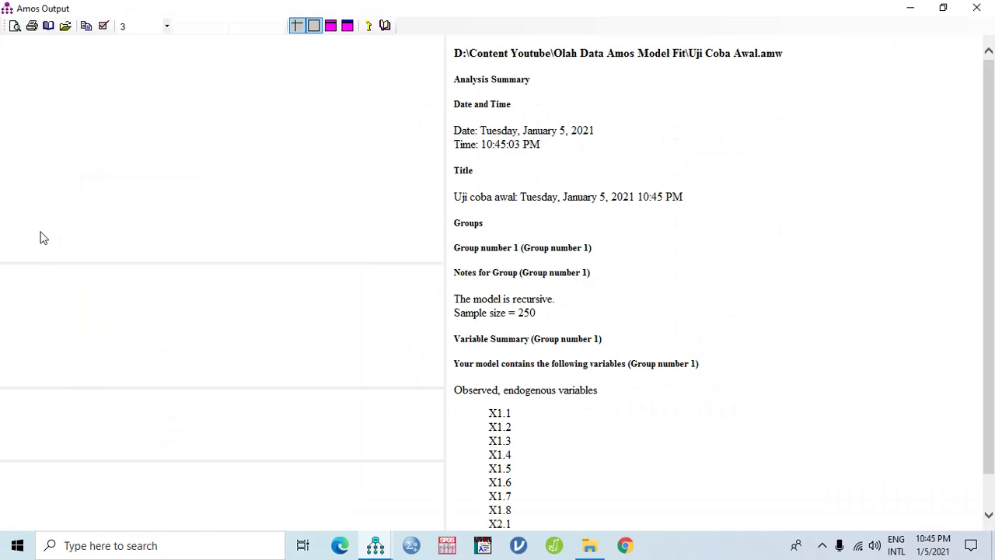
left_click(43, 182)
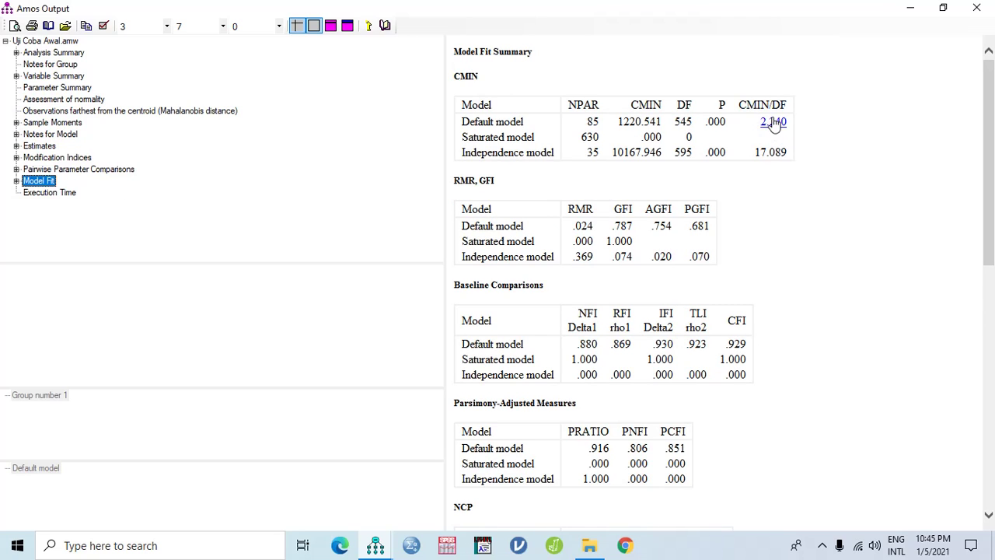
Examine the covariance modification indices of the model with e1–e2 linked to find the largest remaining error-term pair
left_click(63, 158)
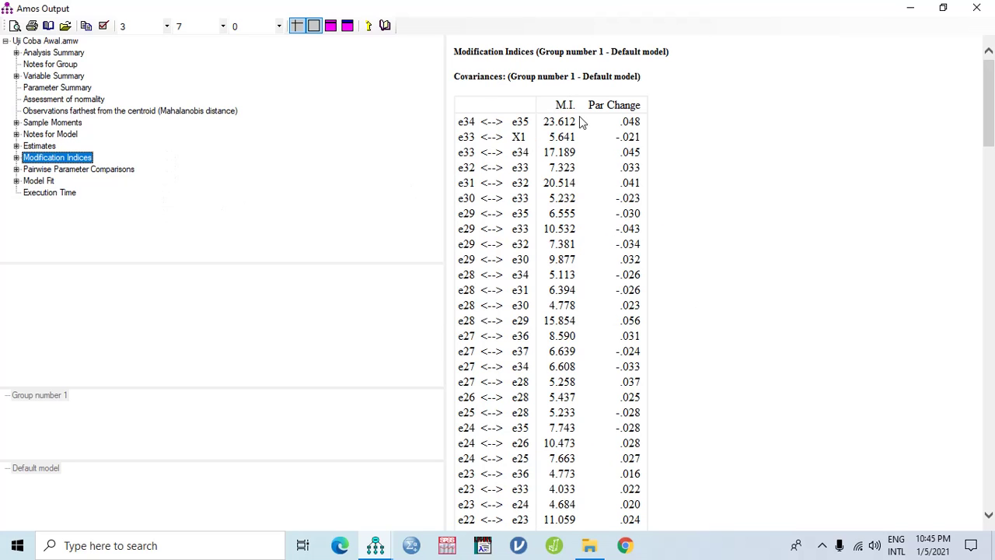
scroll(612, 171, "down", 4)
scroll(612, 171, "down", 7)
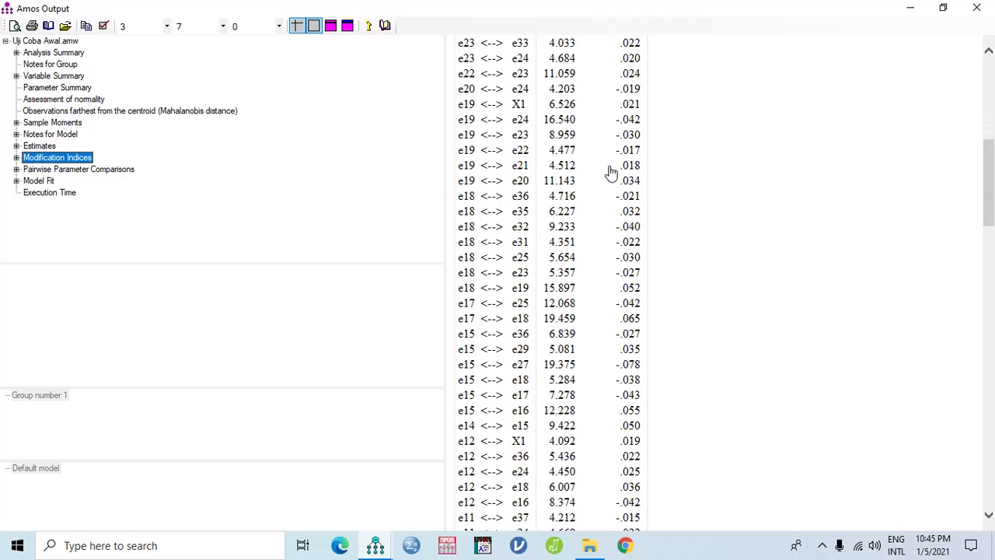
scroll(611, 173, "down", 8)
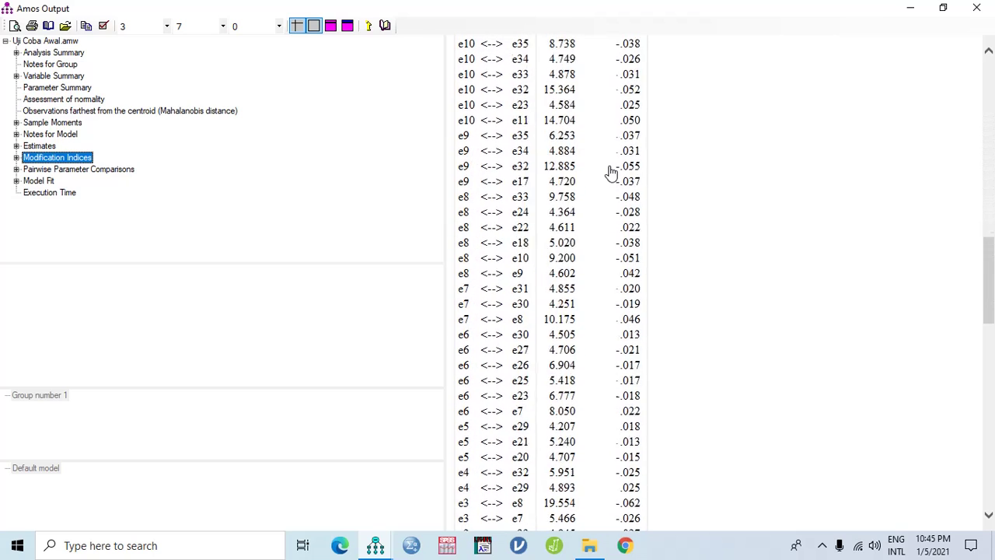
scroll(612, 173, "up", 15)
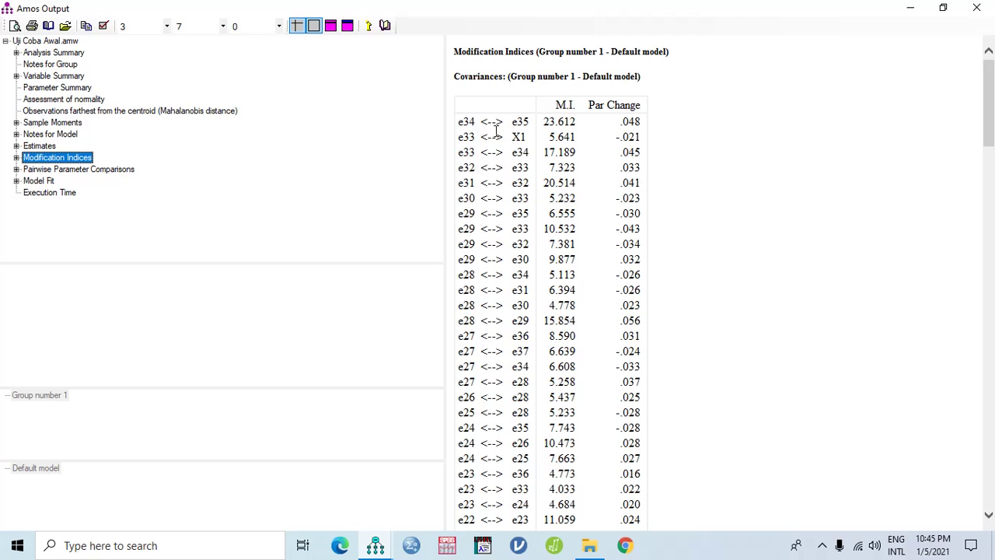
Add a covariance between error terms e34 and e35 of construct Y2 in the path diagram
left_click(977, 8)
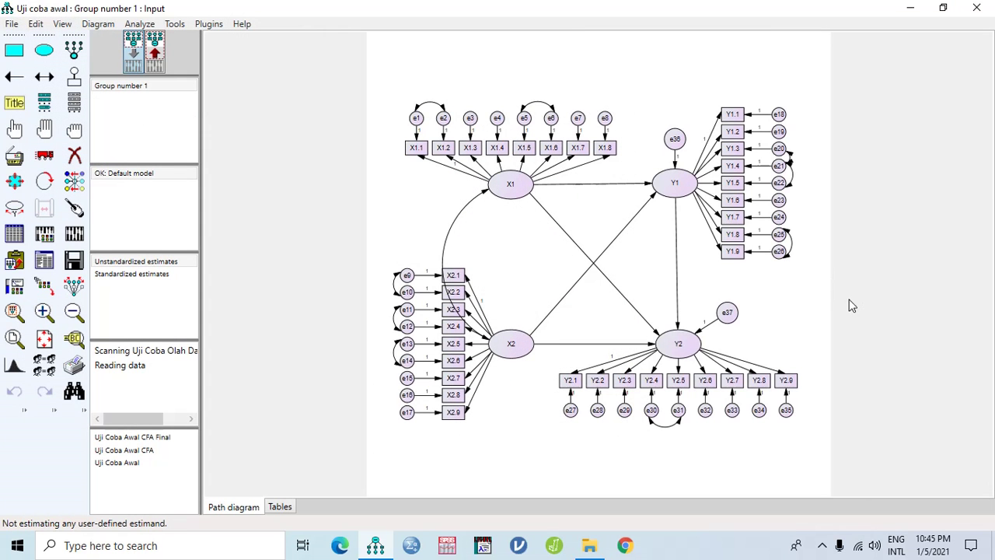
left_click(45, 76)
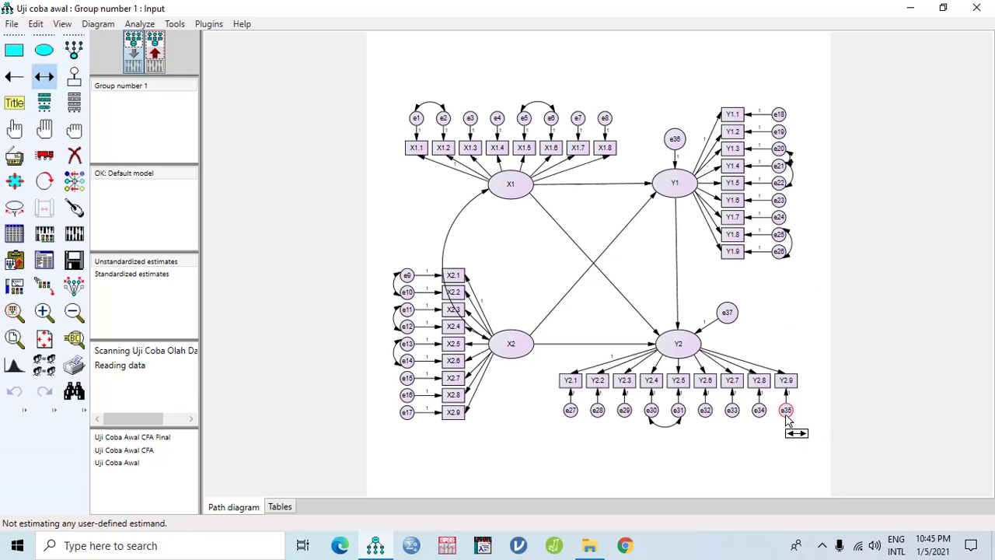
left_click_drag(785, 416, 760, 414)
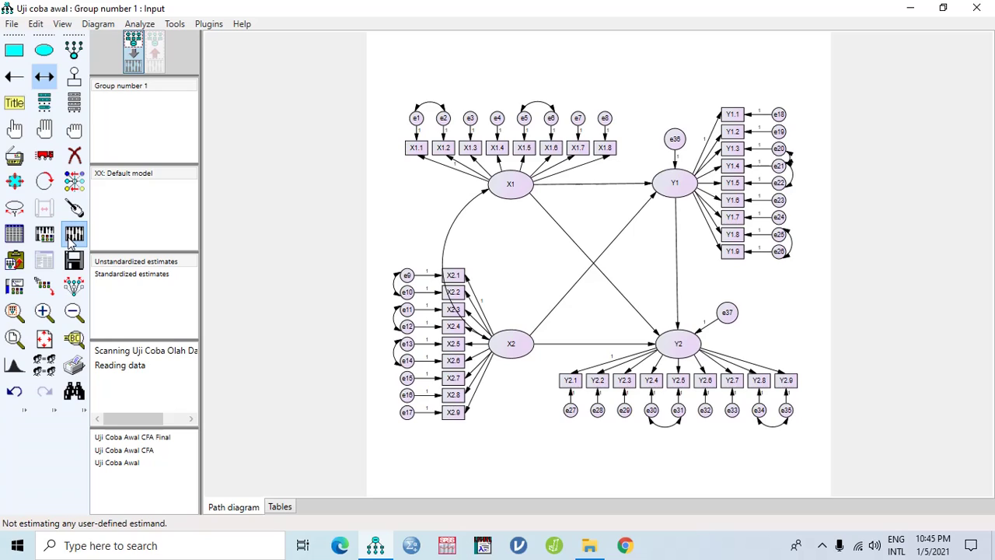
Calculate the estimates with the e34–e35 covariance included, and show the Model Fit summary in the text output
left_click(69, 240)
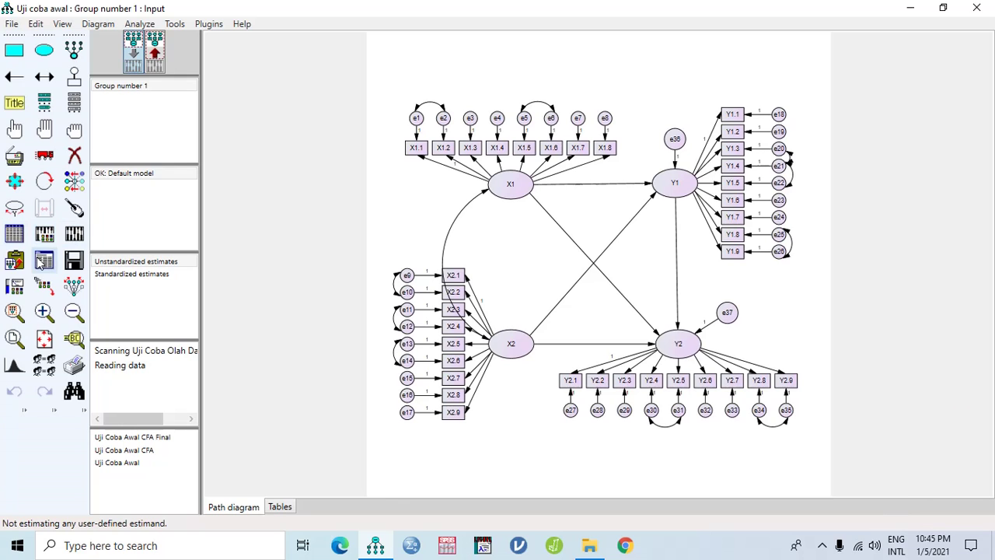
left_click(43, 261)
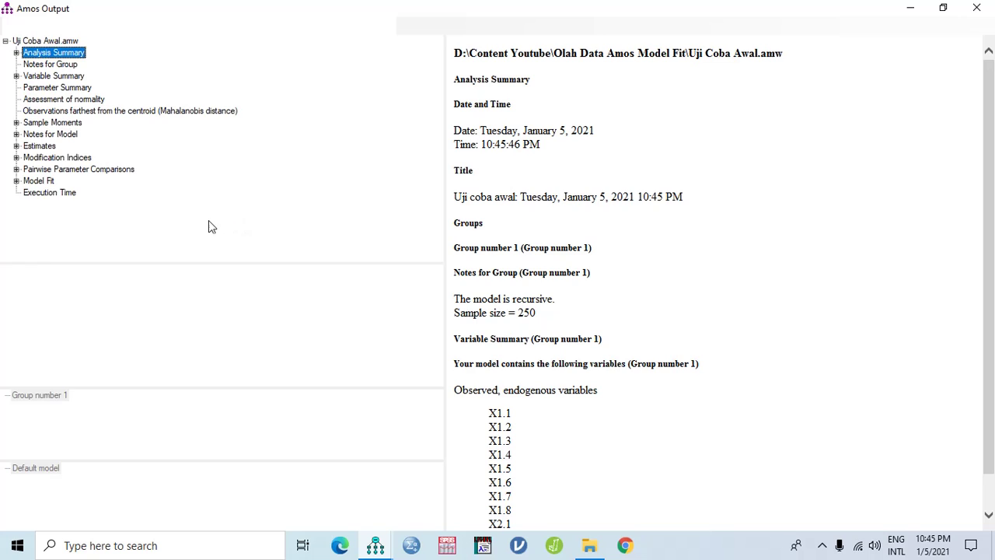
left_click(47, 182)
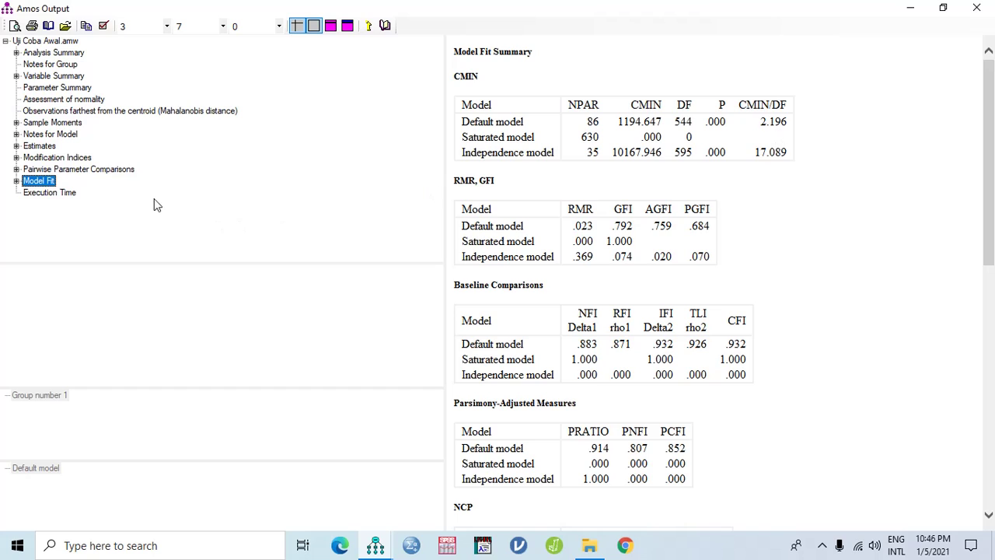
Examine the covariance modification indices of the model with e34–e35 linked to find the largest remaining error-term pair
left_click(57, 159)
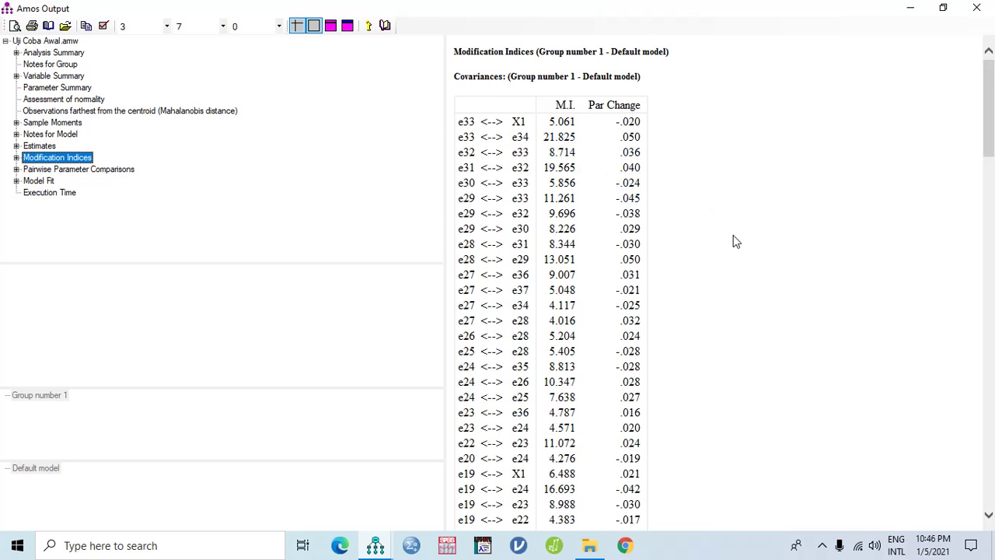
scroll(733, 235, "down", 5)
scroll(736, 241, "down", 10)
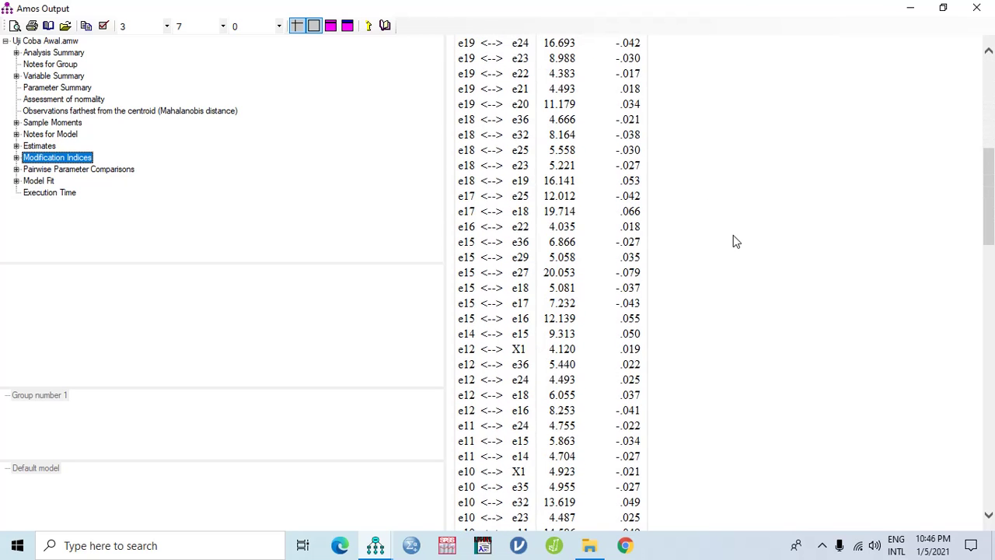
scroll(735, 241, "down", 10)
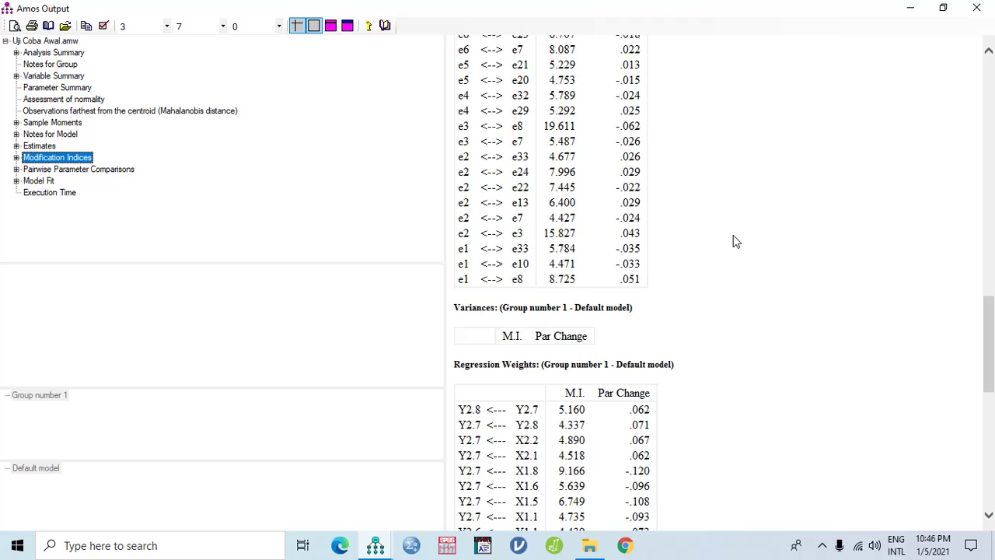
scroll(736, 241, "up", 20)
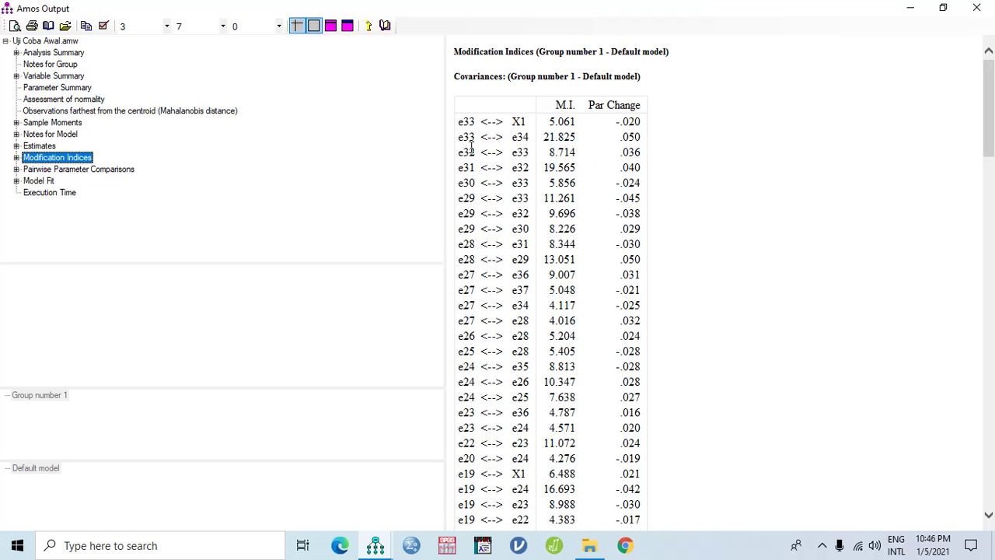
Add a covariance between error terms e33 and e34 of construct Y2 in the path diagram
left_click(976, 8)
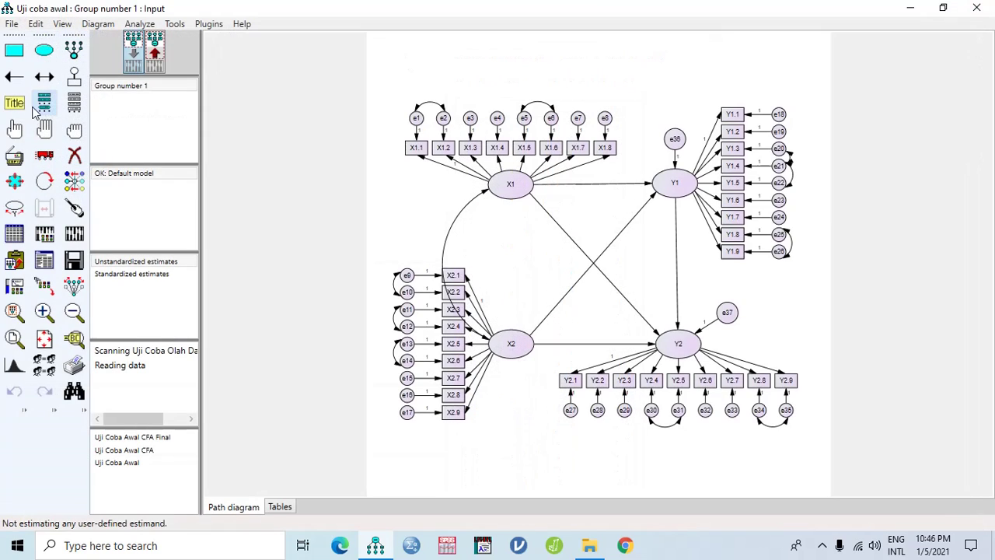
left_click(44, 76)
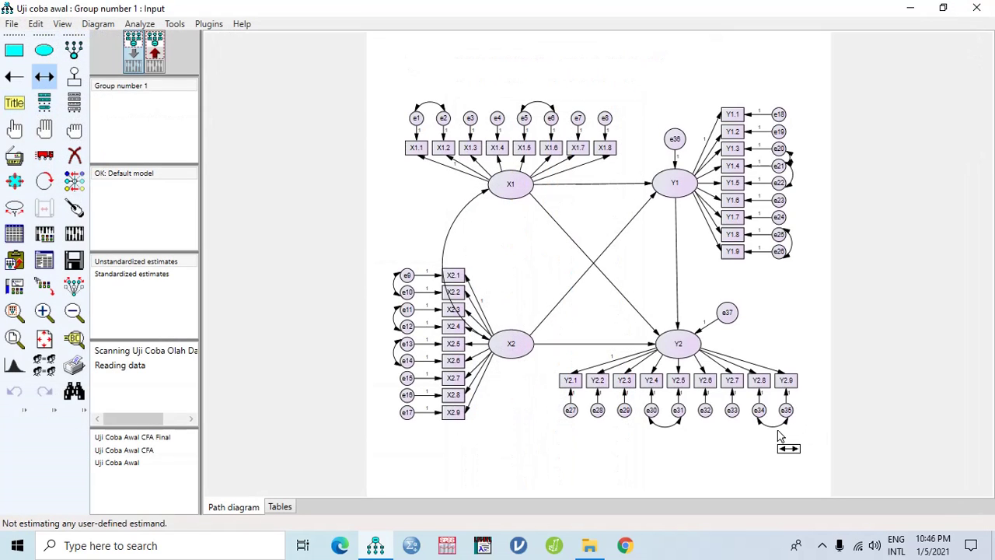
mouse_move(758, 415)
left_mouse_down()
mouse_move(748, 426)
mouse_move(733, 420)
left_mouse_up()
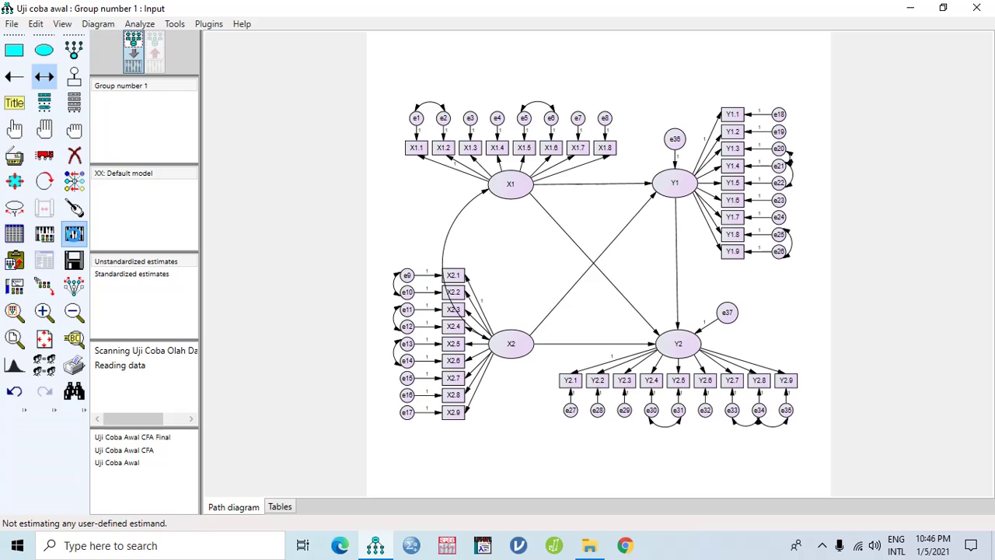
Calculate the estimates with the e33–e34 covariance included, and show the Model Fit summary in the text output
left_click(74, 233)
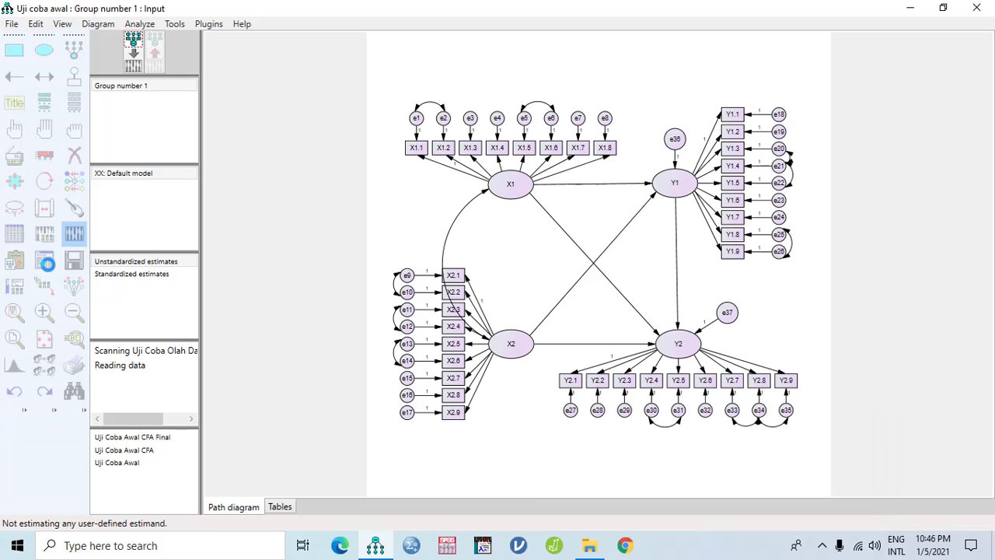
left_click(45, 262)
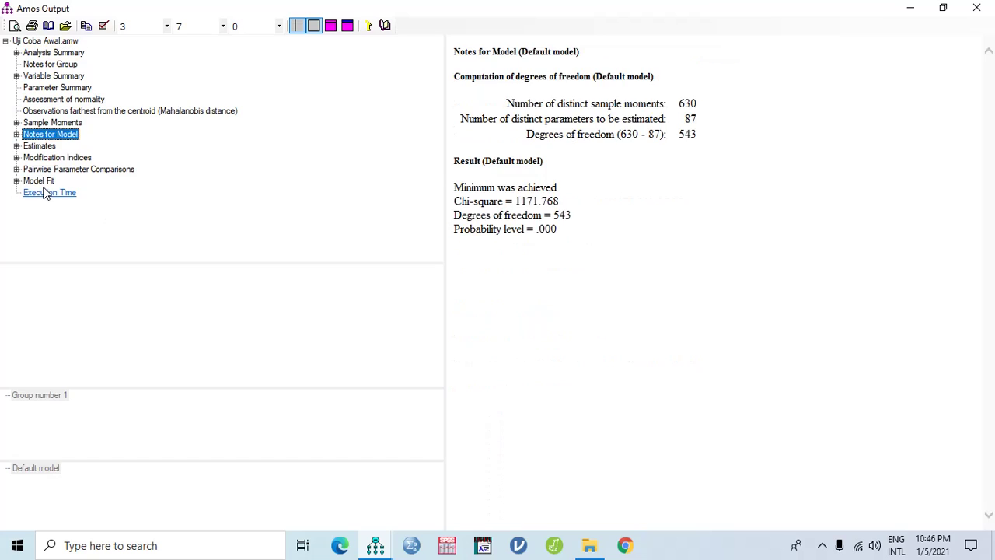
left_click(39, 182)
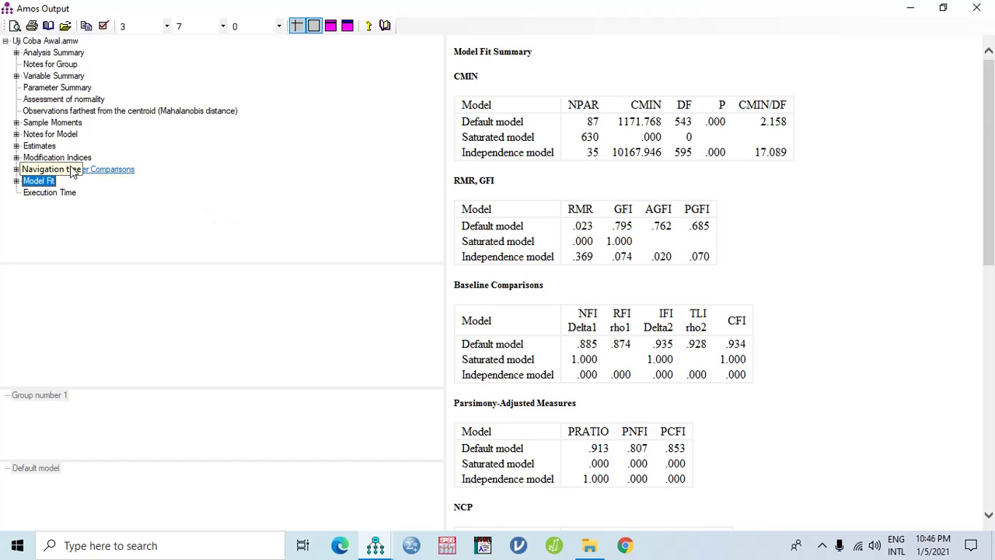
Examine the covariance modification indices of the model with e33–e34 linked to find the largest remaining error-term pairs
left_click(56, 159)
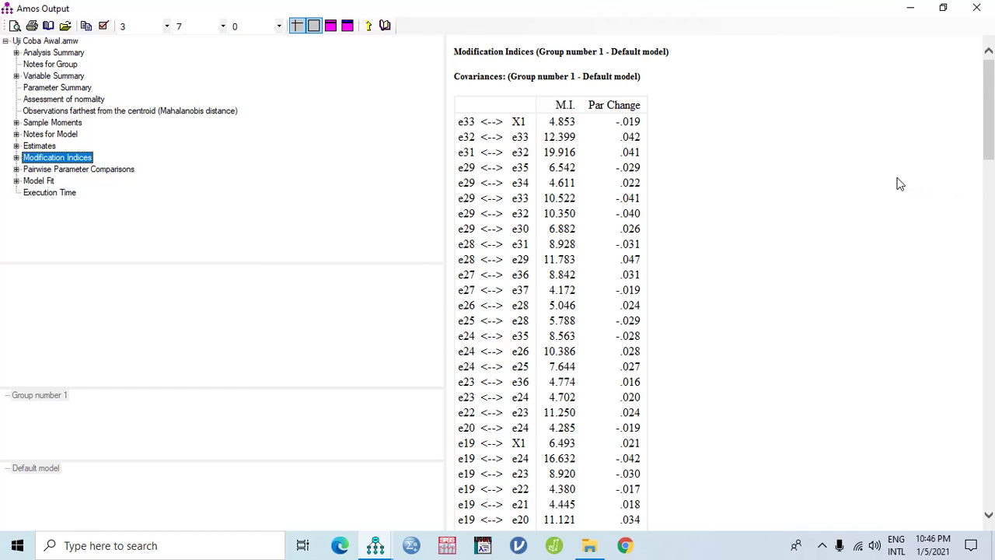
scroll(900, 184, "down", 3)
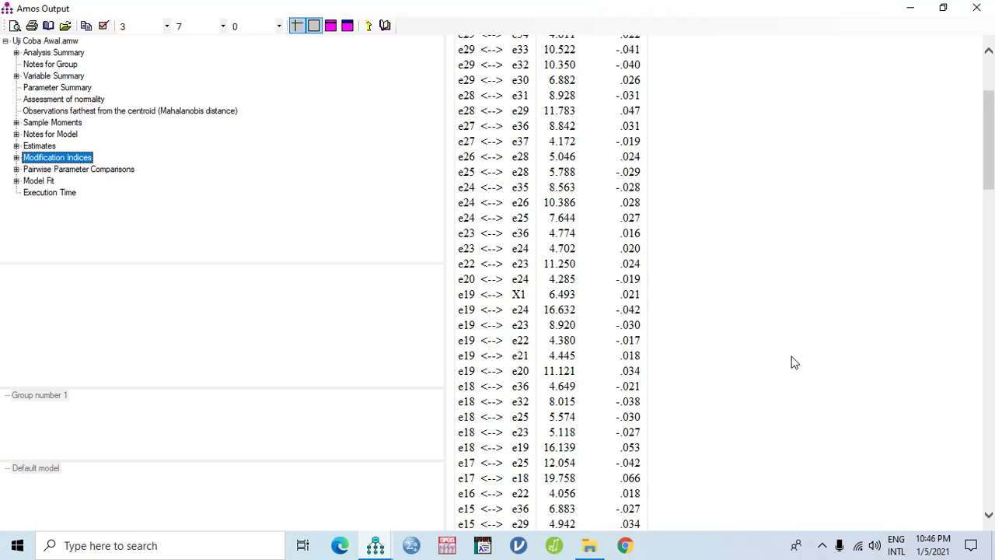
scroll(793, 363, "up", 3)
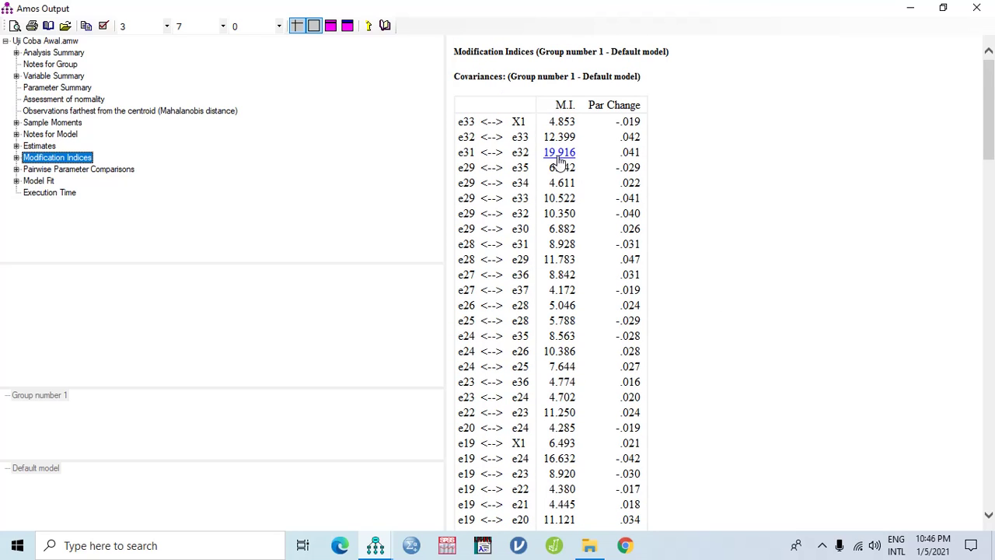
scroll(743, 303, "down", 5)
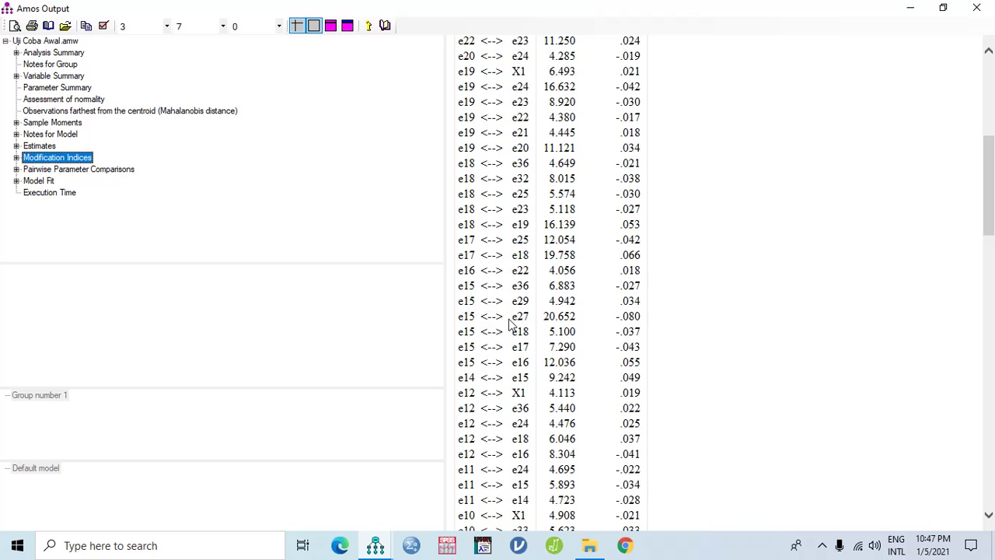
Check where error terms e15 and e27 sit in the path diagram, and return to the covariance modification indices
left_click(384, 548)
left_click(337, 490)
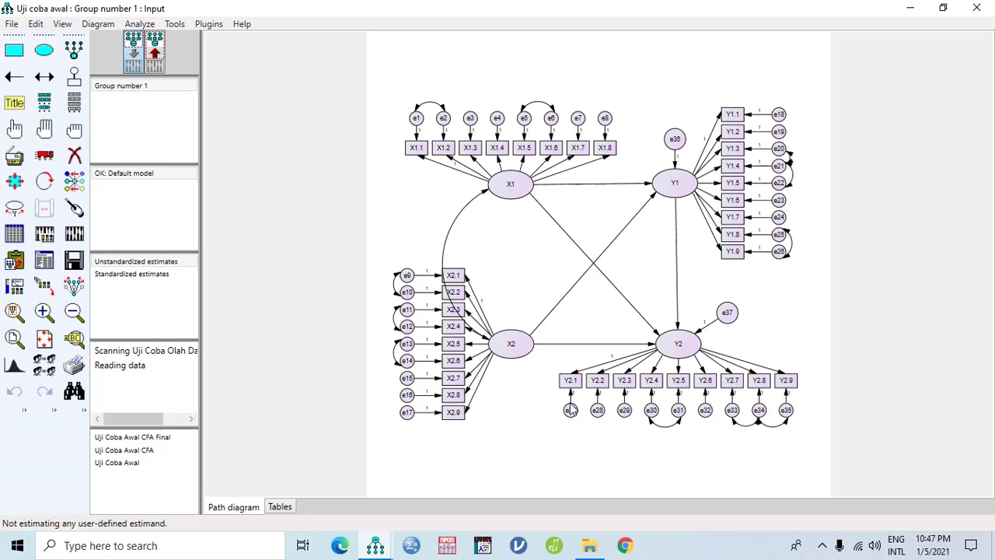
left_click(386, 549)
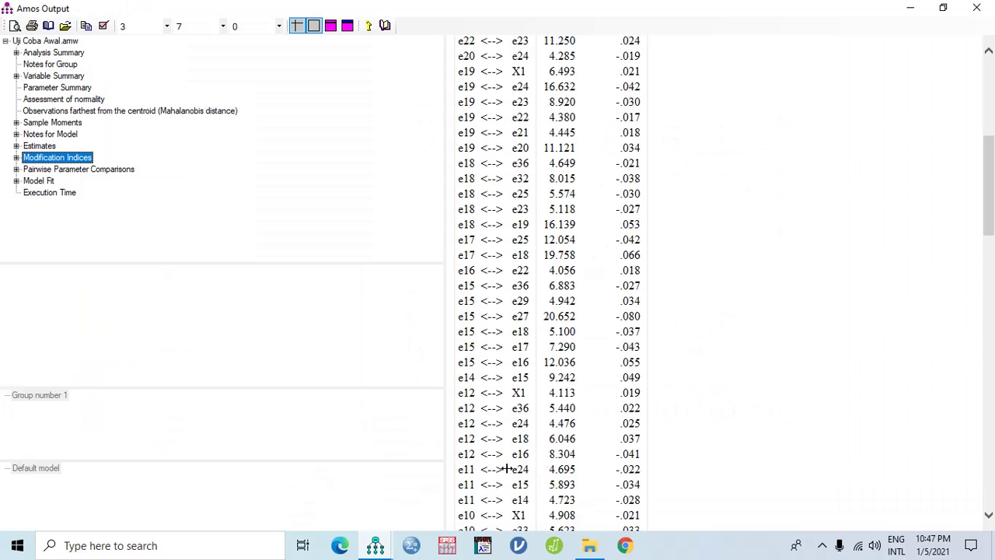
left_click(429, 506)
left_click(737, 325)
scroll(735, 324, "up", 8)
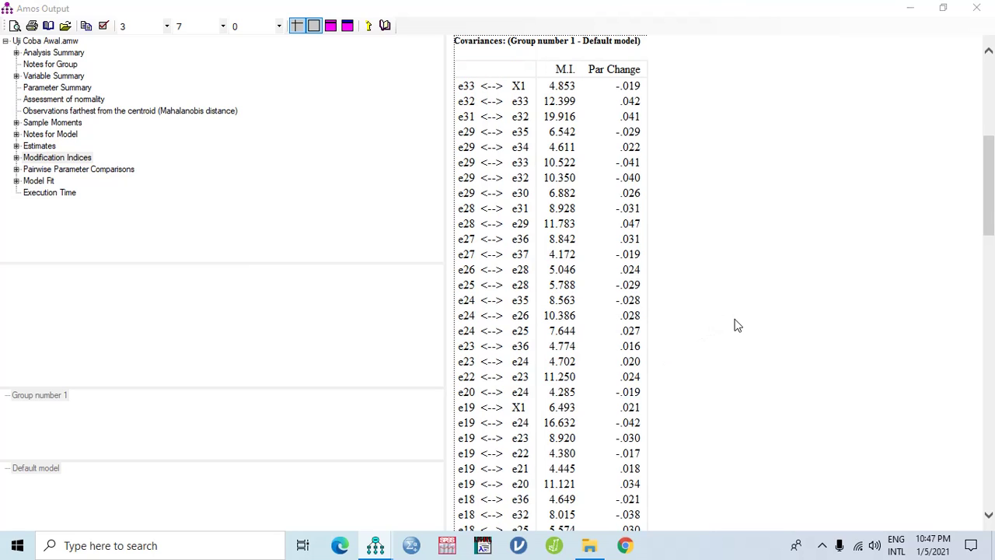
Search the modification indices for e15 and review its highlighted covariance rows
key("ctrl+f")
type("e")
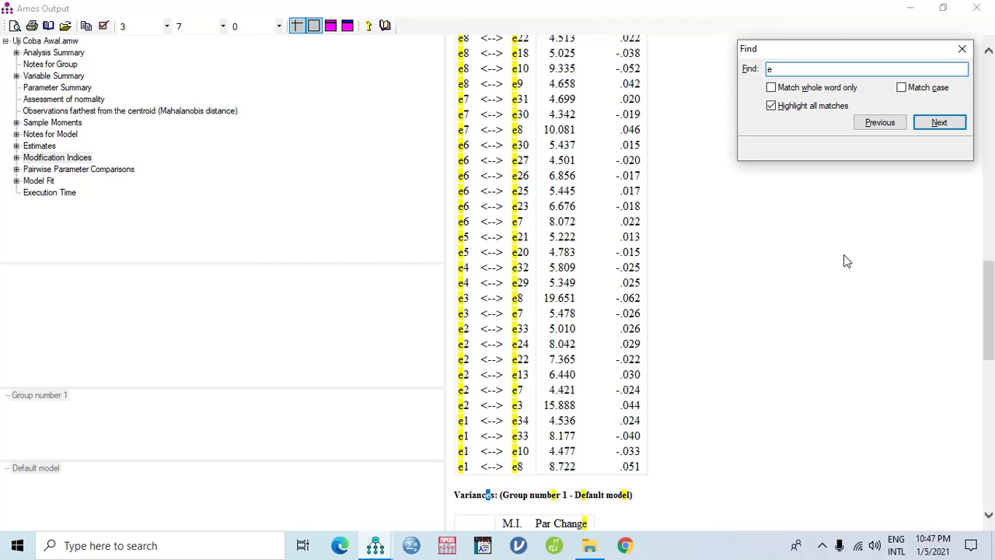
type("15")
left_click_drag(989, 210, 992, 231)
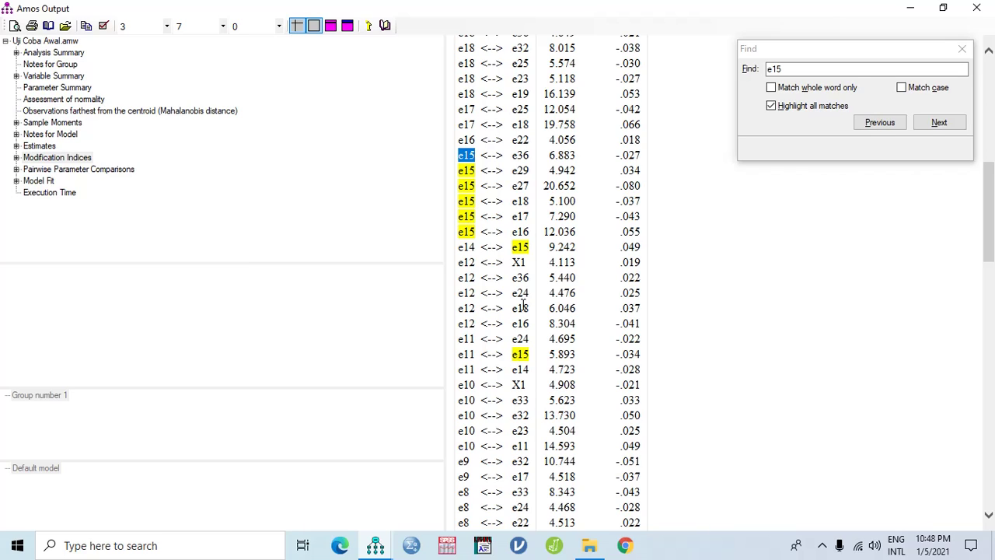
Search the modification indices for e27, review its covariance rows, and close the search
left_click(813, 67)
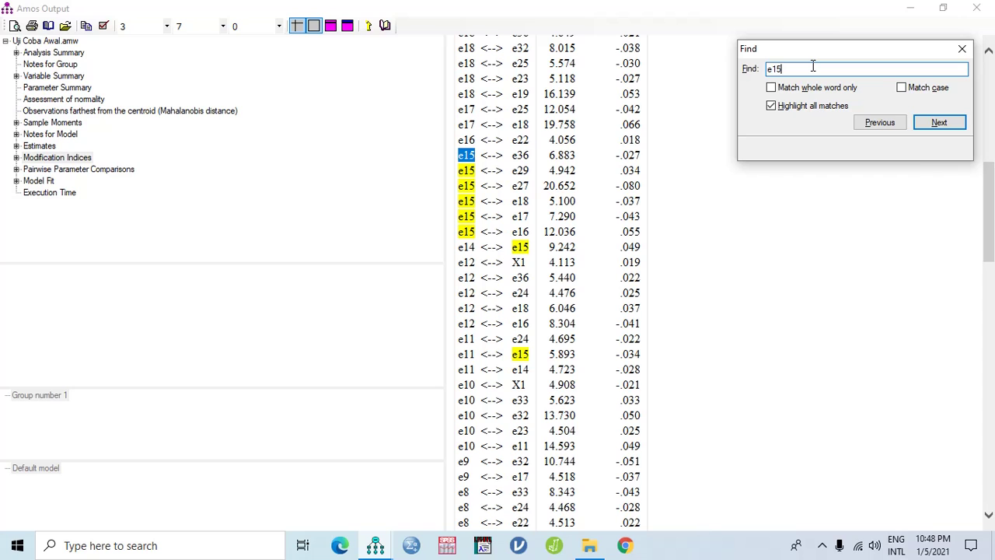
key("BackSpace")
key("BackSpace")
type("27")
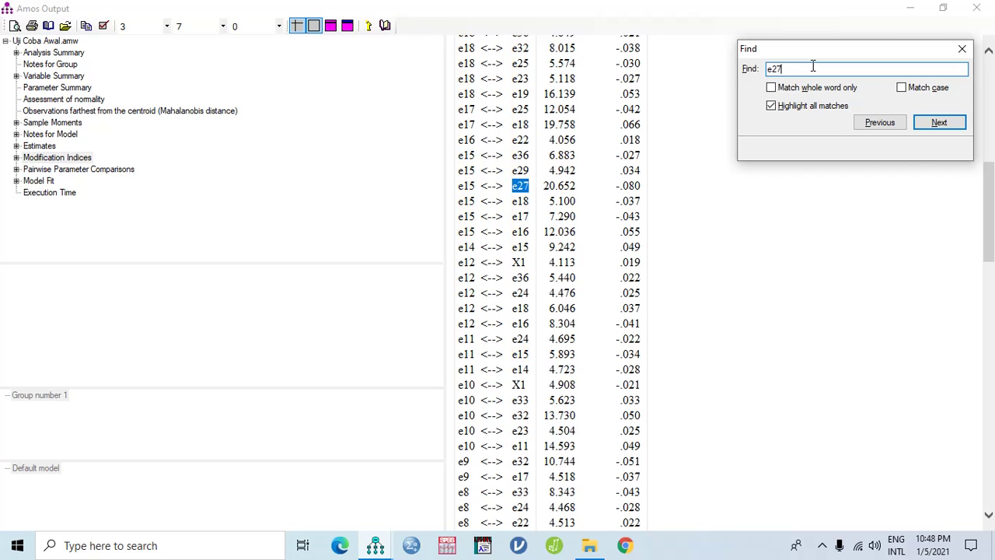
mouse_move(990, 175)
left_mouse_down()
mouse_move(990, 66)
mouse_move(990, 283)
mouse_move(990, 179)
left_mouse_up()
scroll(992, 178, "up", 1)
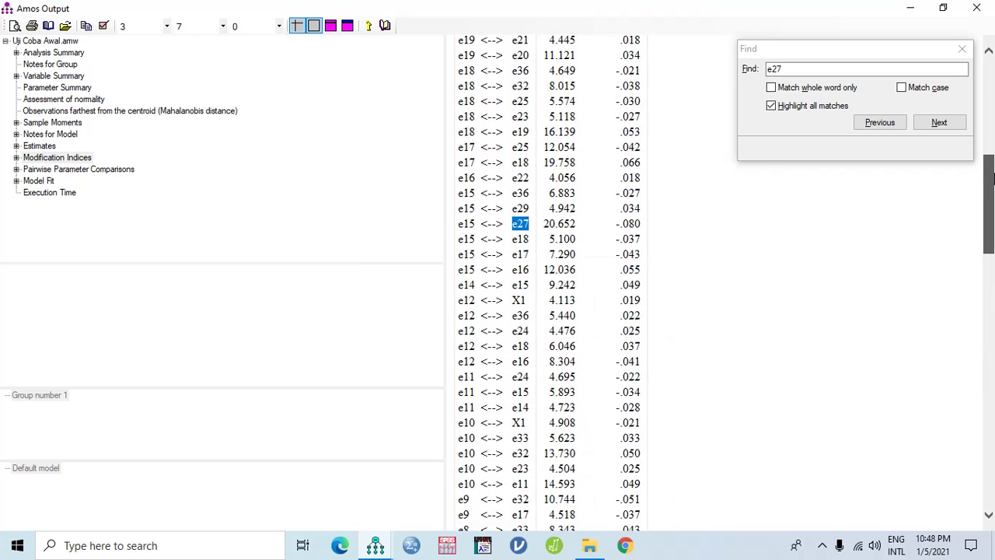
left_click(964, 49)
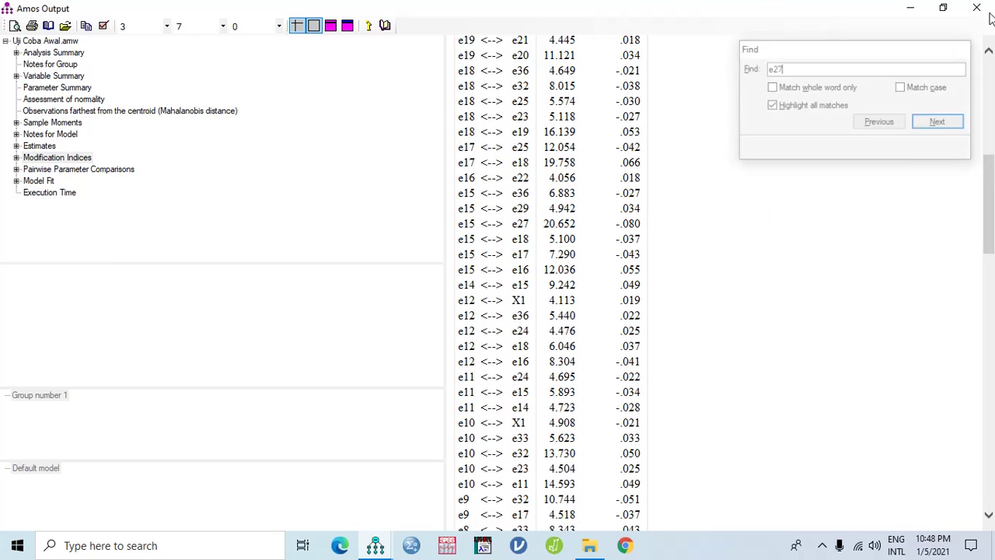
Delete indicator X2.7 and its error term e15 from construct X2 in the path diagram
left_click(977, 8)
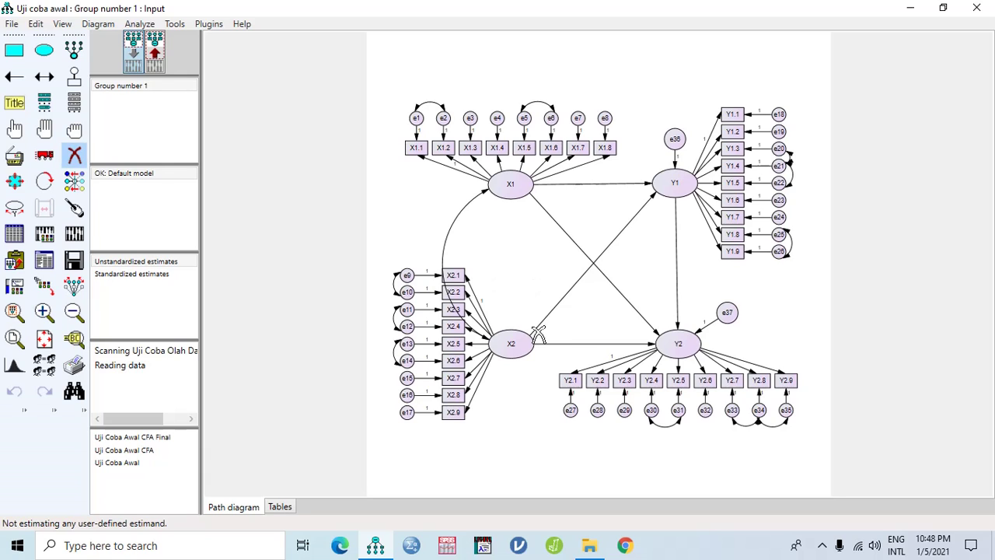
left_click(455, 379)
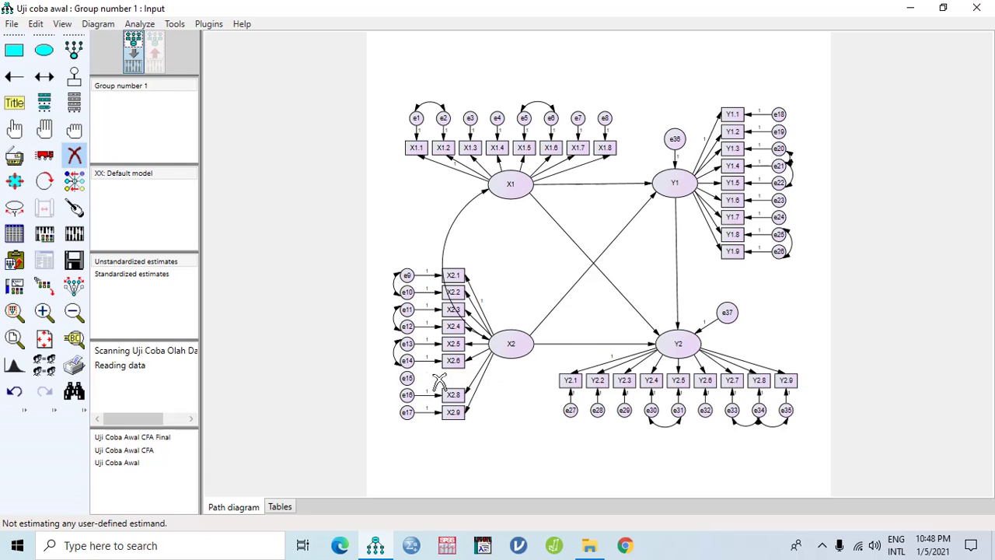
left_click(406, 378)
Calculate the estimates without X2.7, and show the Model Fit summary in the text output
left_click(73, 234)
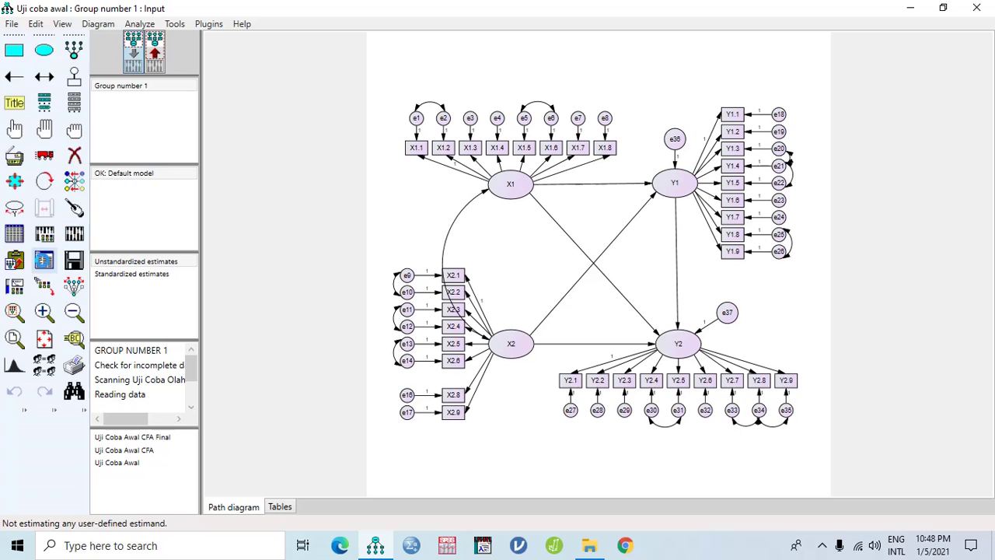
left_click(44, 261)
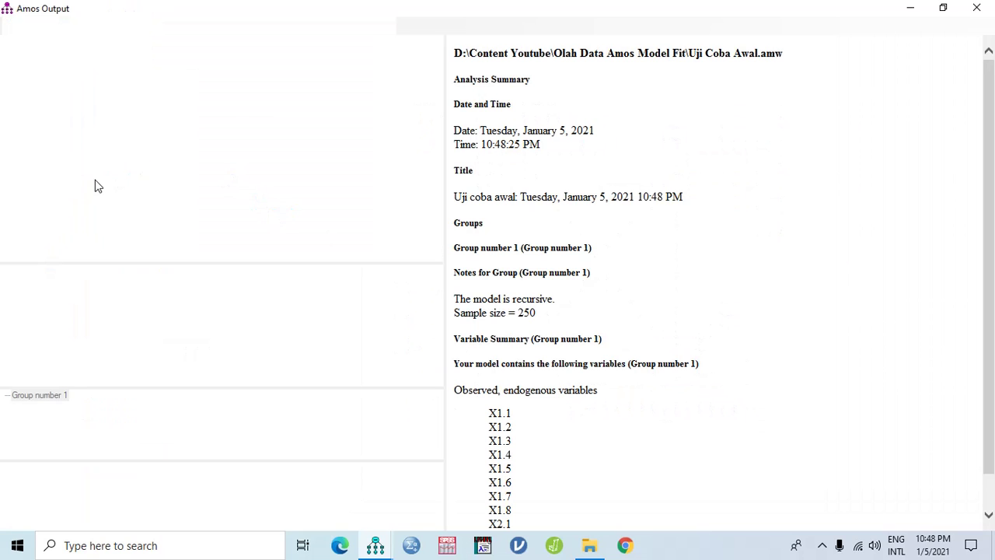
left_click(41, 181)
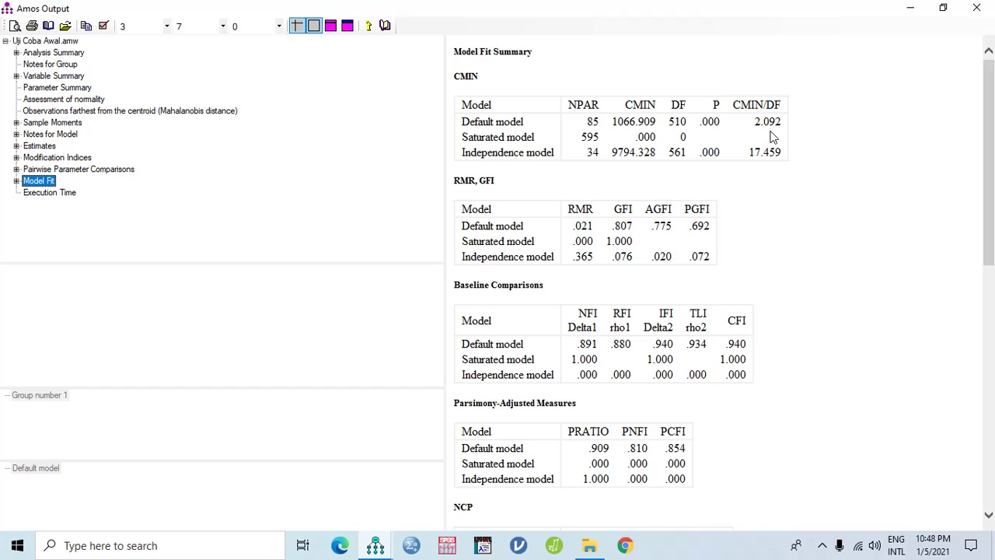
Examine the covariance modification indices of the model without X2.7 to find the largest error-term pair
left_click(54, 161)
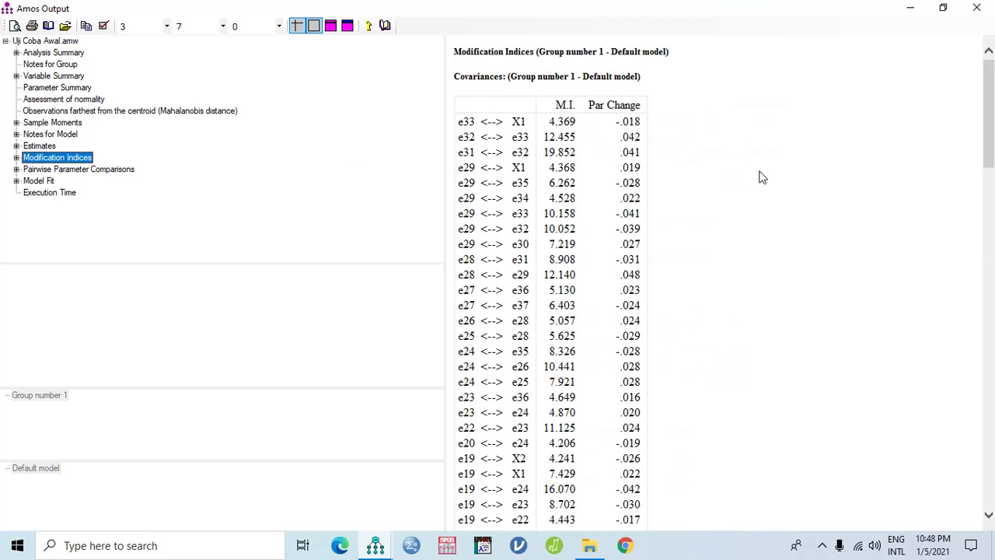
scroll(742, 156, "down", 5)
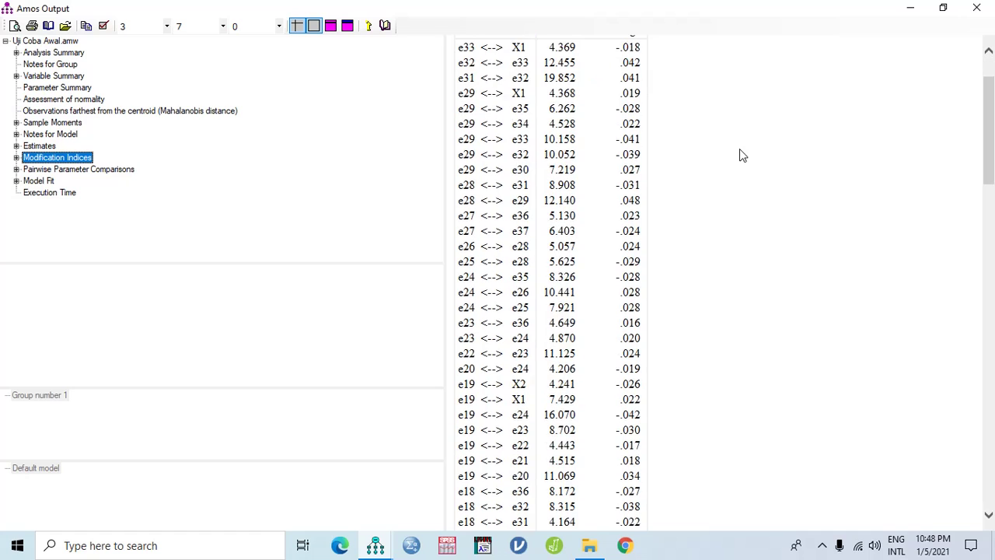
scroll(741, 155, "down", 8)
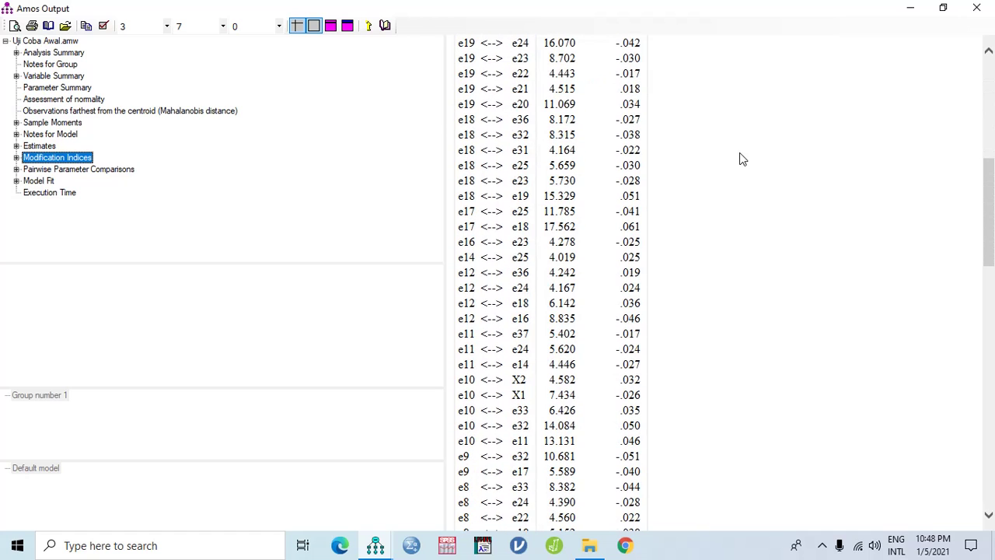
scroll(743, 164, "down", 5)
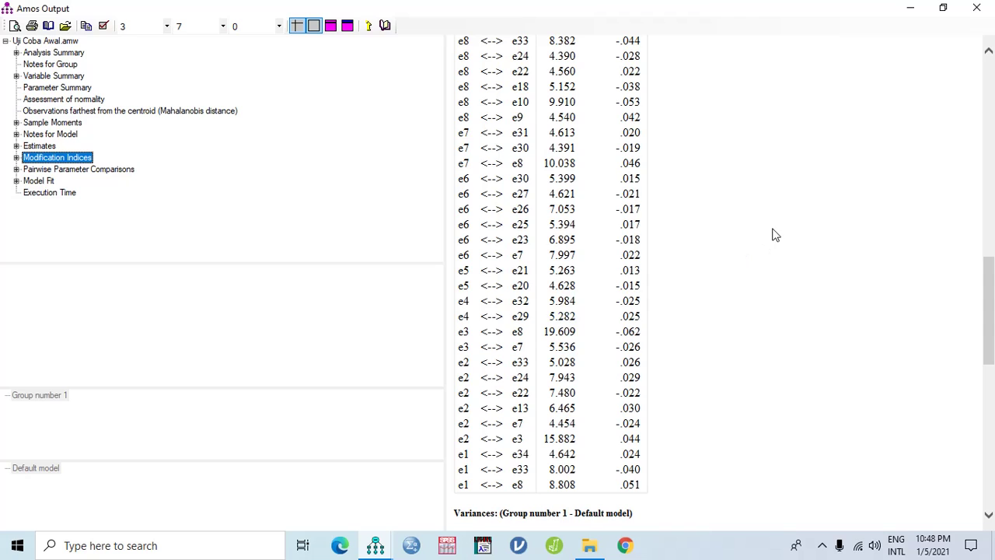
scroll(773, 233, "up", 15)
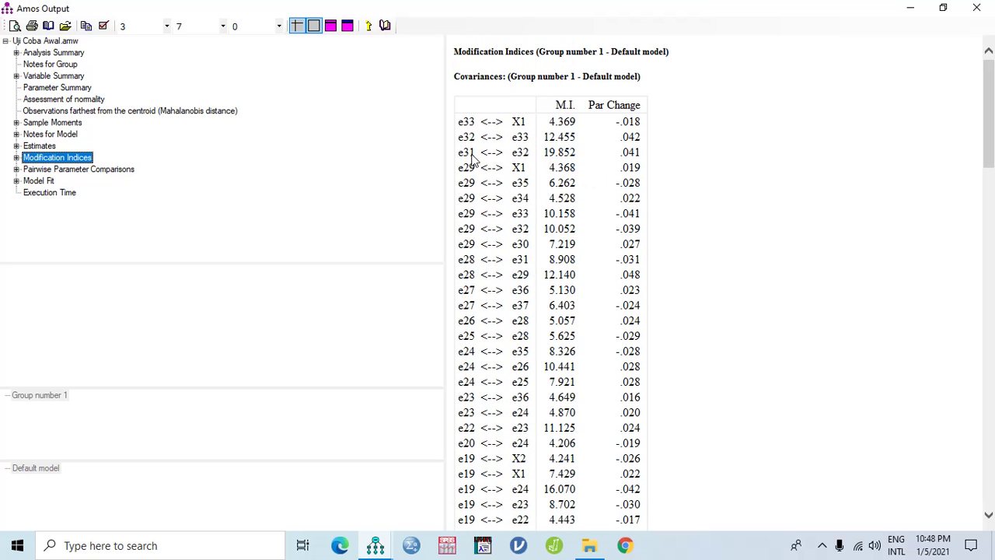
Add a covariance between error terms e31 and e32 of construct Y2 in the path diagram
left_click(976, 8)
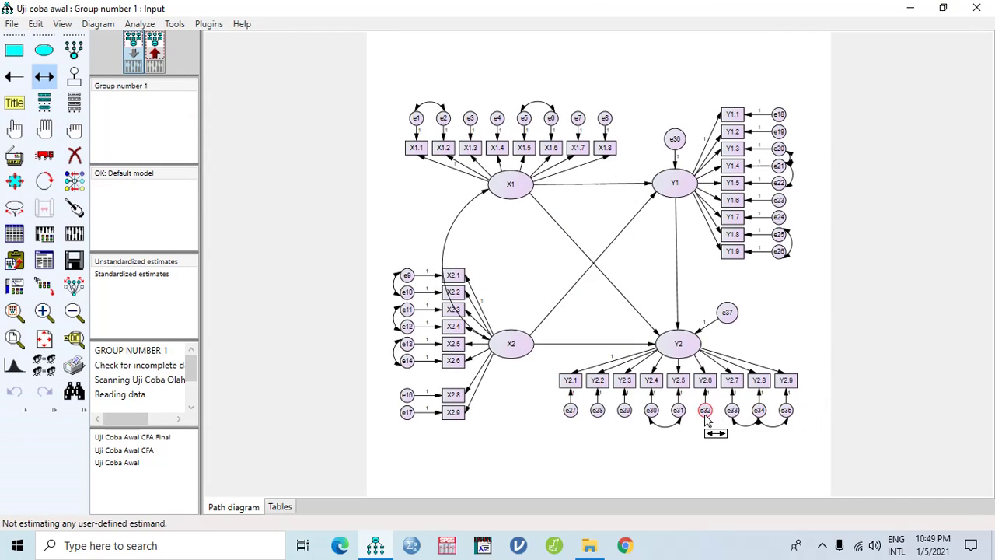
left_click_drag(708, 420, 678, 410)
Calculate the estimates with the e31–e32 covariance included, and show the Model Fit summary in the text output
left_click(74, 233)
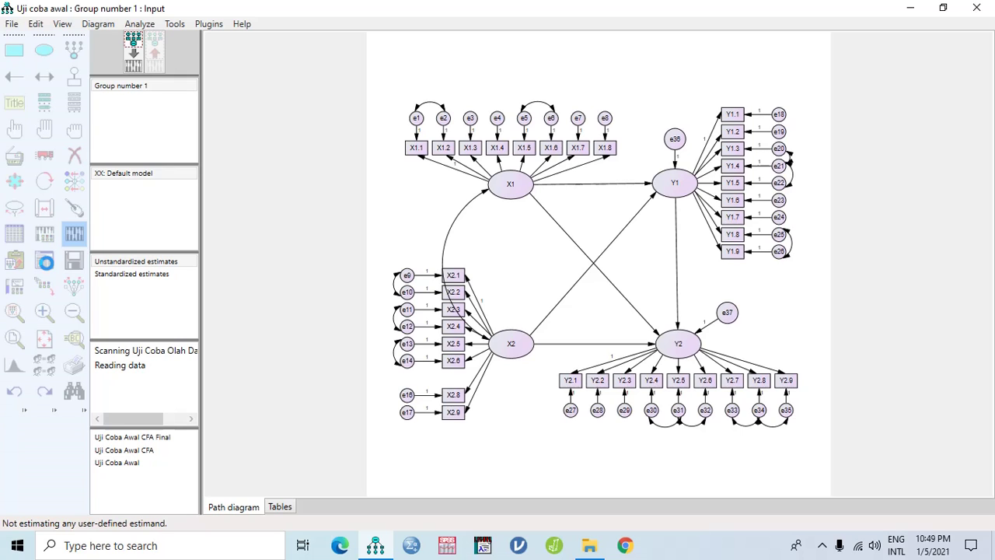
left_click(45, 262)
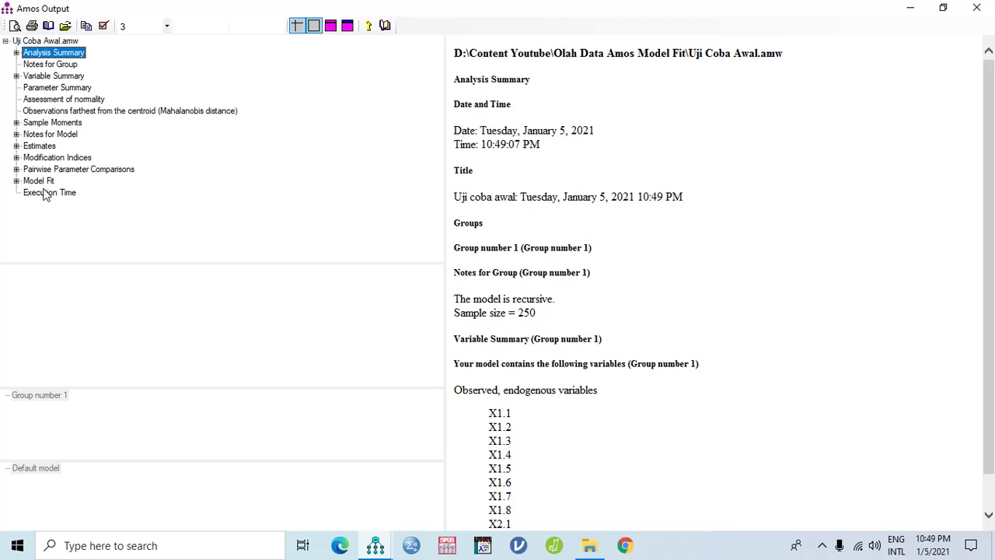
left_click(35, 180)
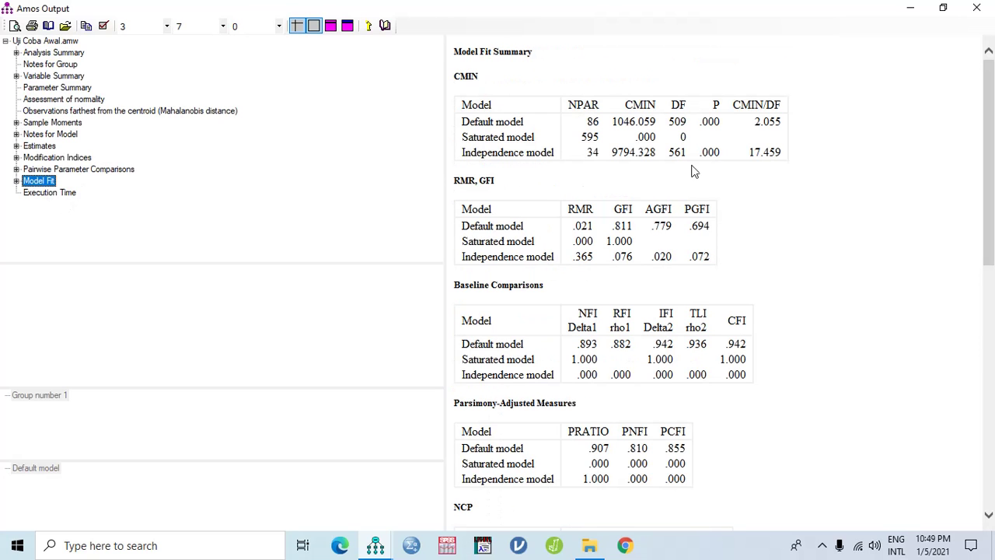
Examine the covariance modification indices of the model with e31–e32 linked to find the largest remaining error-term pair
left_click(141, 155)
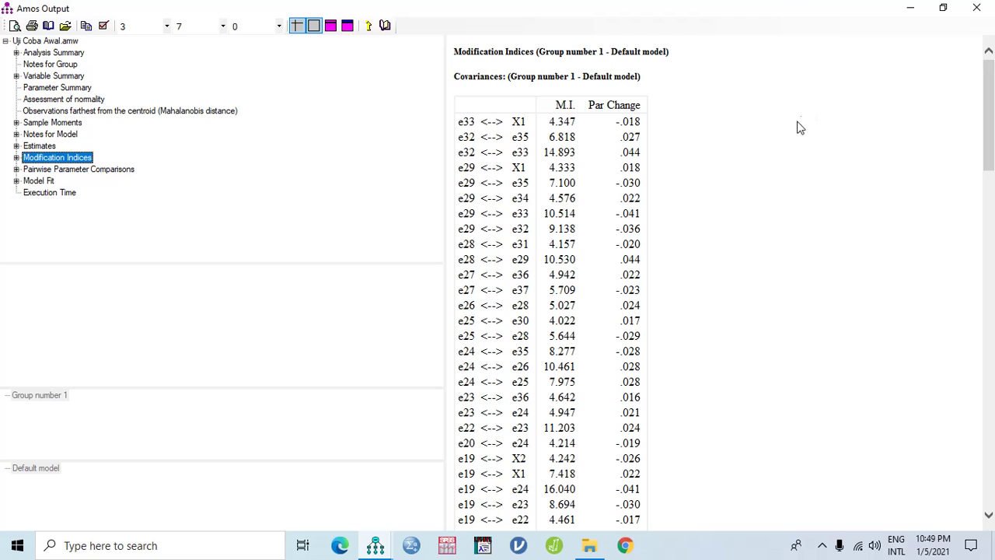
scroll(787, 144, "down", 5)
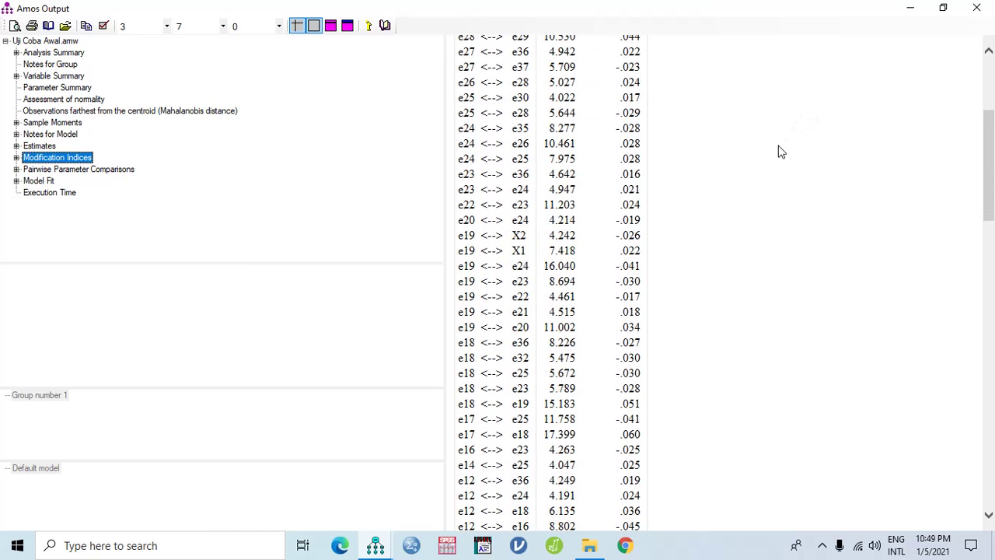
scroll(928, 257, "down", 7)
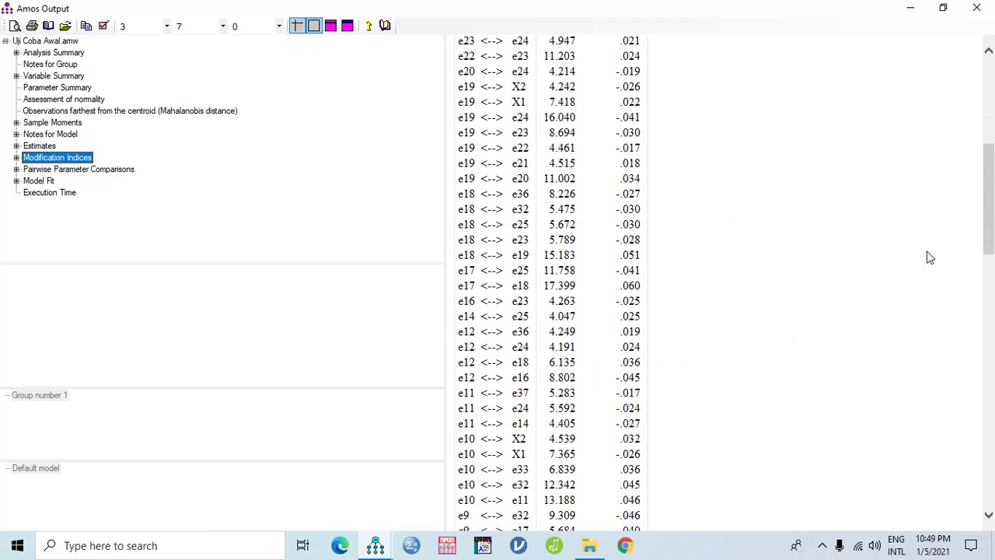
scroll(929, 257, "down", 5)
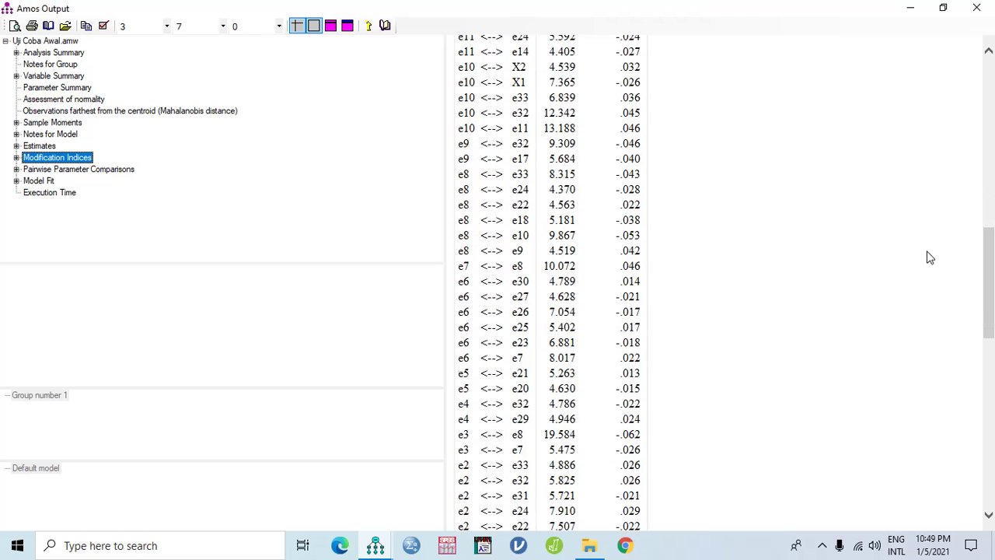
scroll(929, 257, "down", 3)
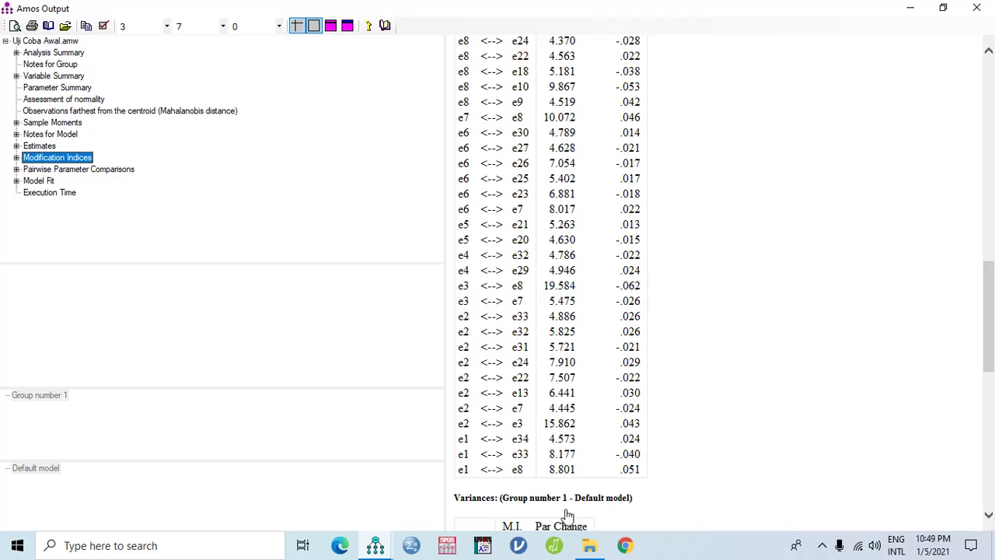
Add a covariance between error terms e3 and e8 of construct X1 in the path diagram
left_click(379, 548)
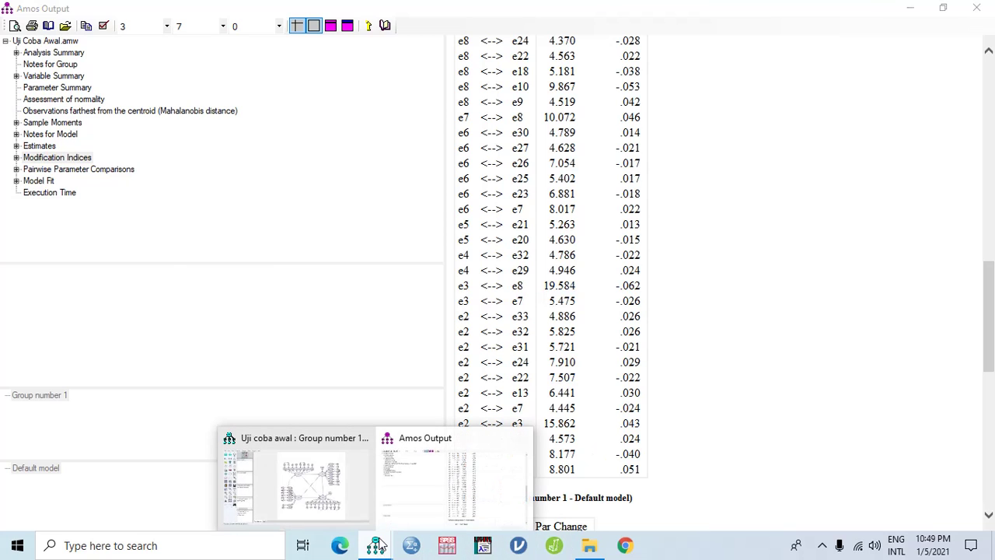
left_click(342, 487)
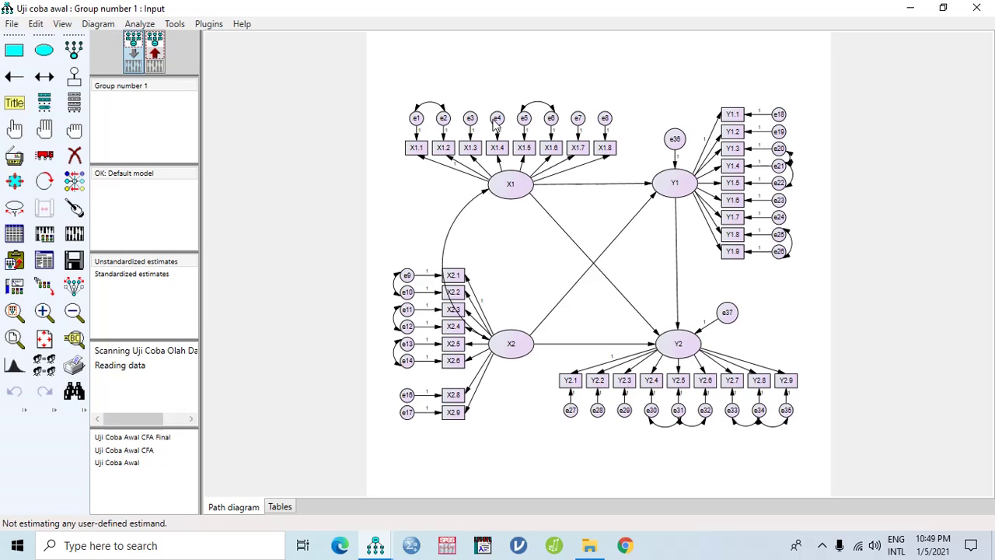
left_click(44, 76)
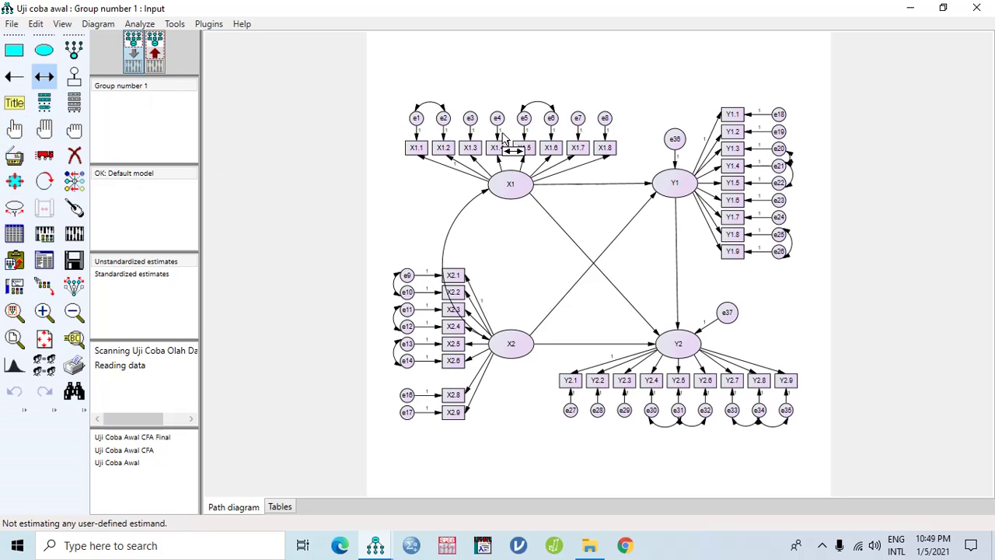
left_click_drag(470, 118, 605, 118)
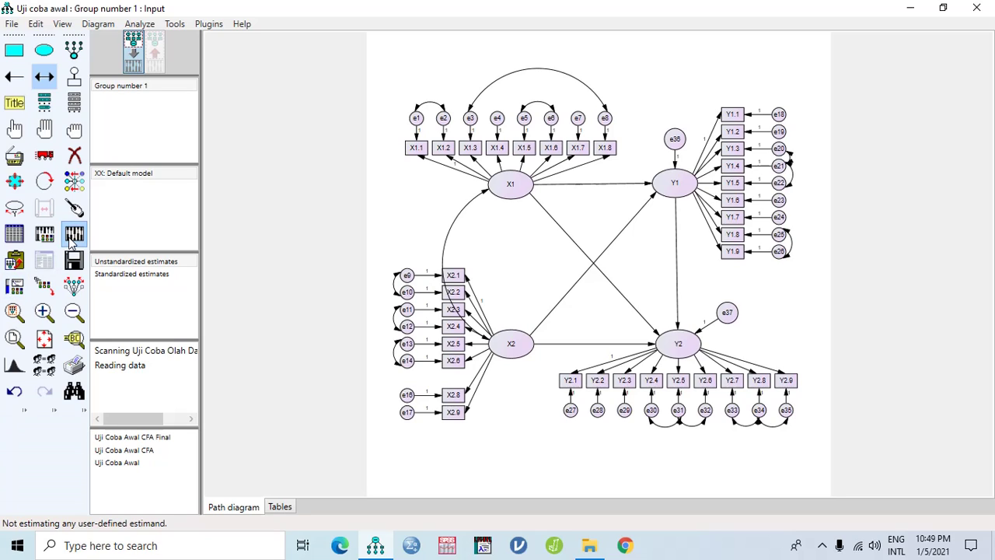
Calculate the estimates with the e3–e8 covariance included, and show the Model Fit summary in the text output
left_click(74, 236)
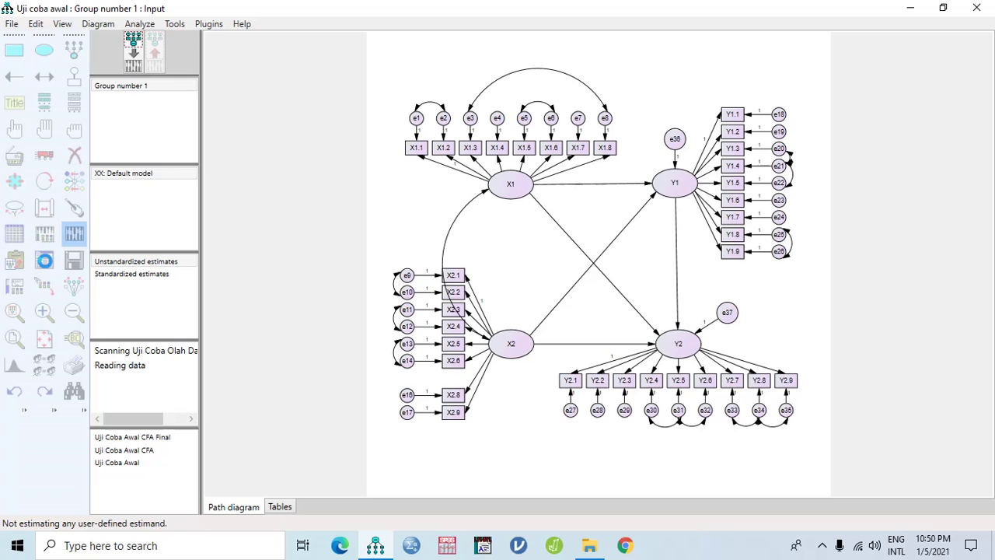
left_click(45, 262)
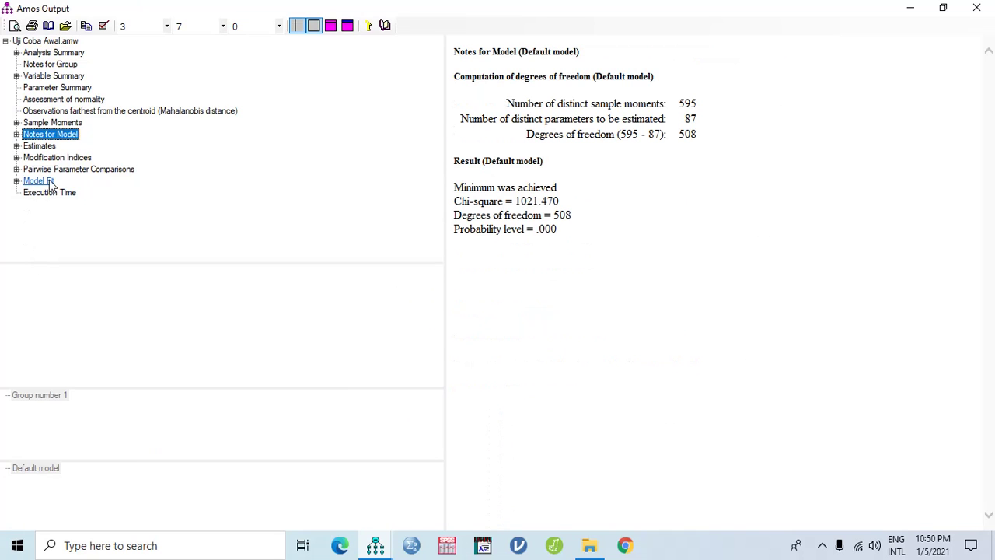
left_click(39, 180)
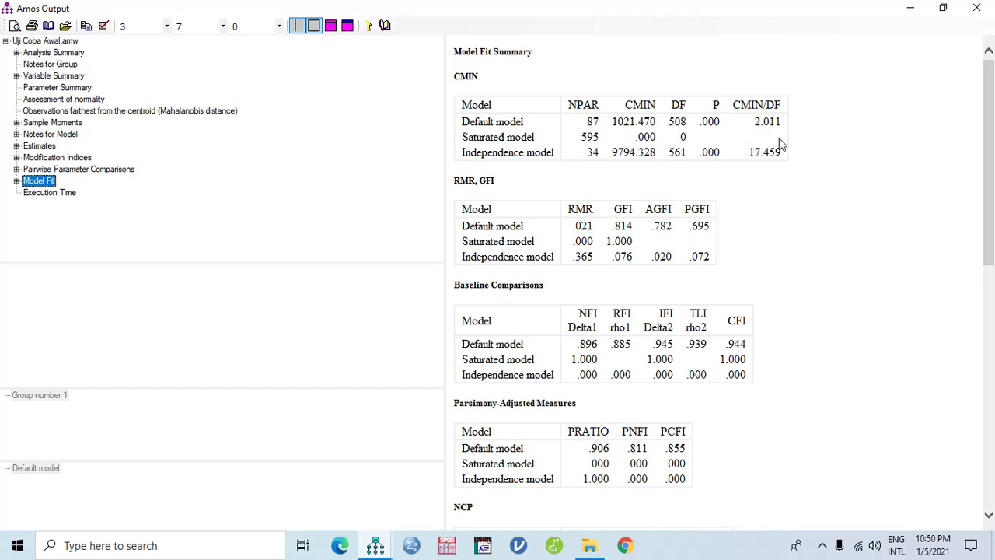
Examine the covariance modification indices of the model with e3–e8 linked to find the largest remaining pair, and close the output
left_click(142, 160)
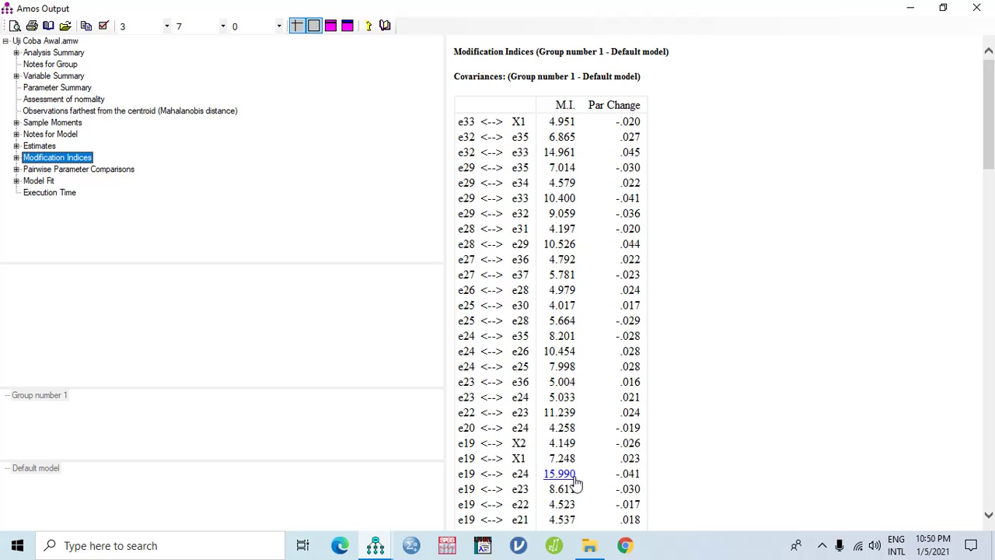
scroll(717, 416, "down", 10)
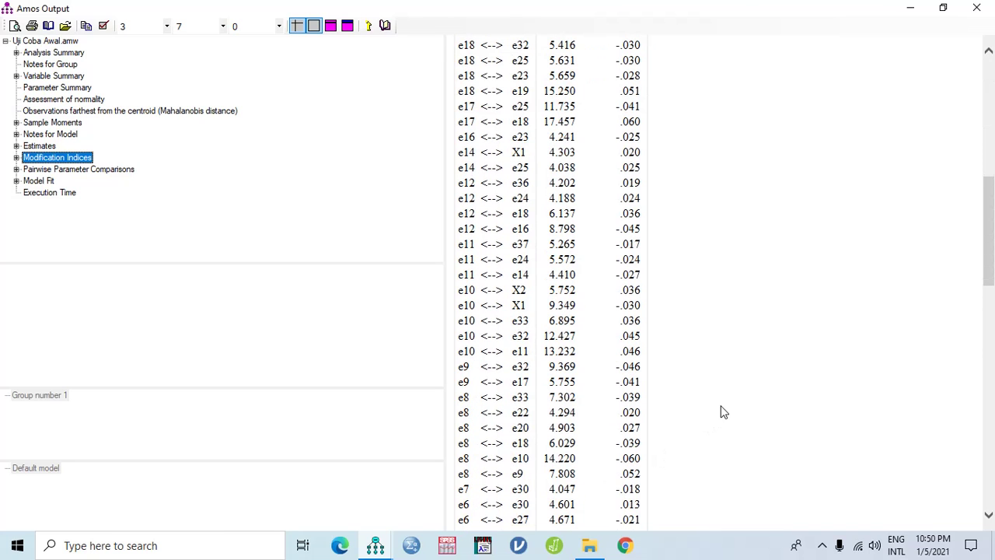
scroll(721, 412, "down", 12)
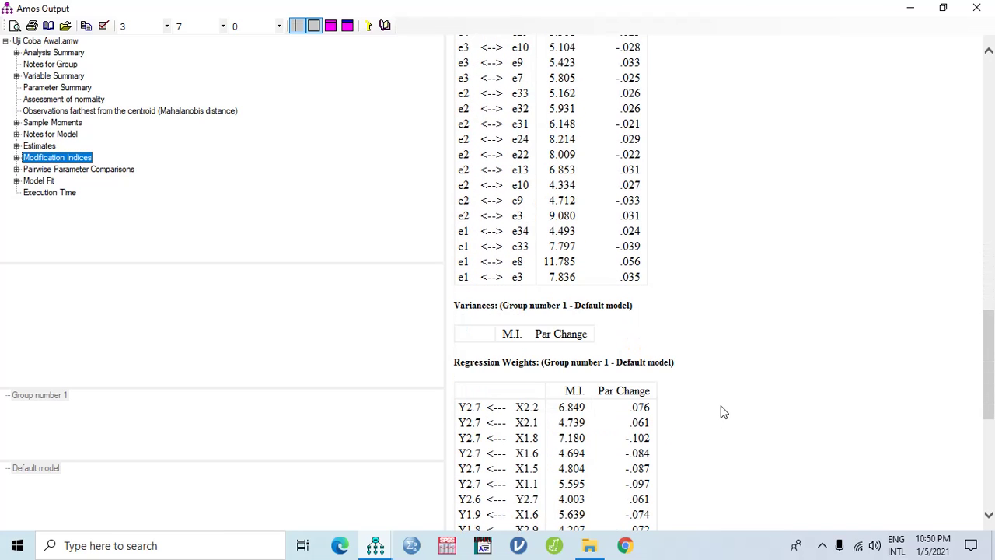
scroll(741, 327, "up", 6)
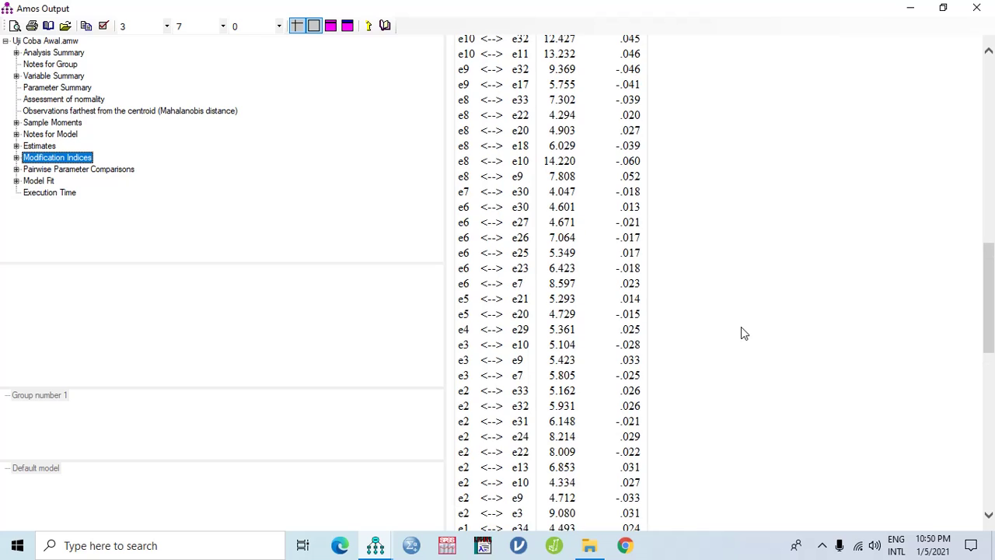
scroll(741, 333, "up", 3)
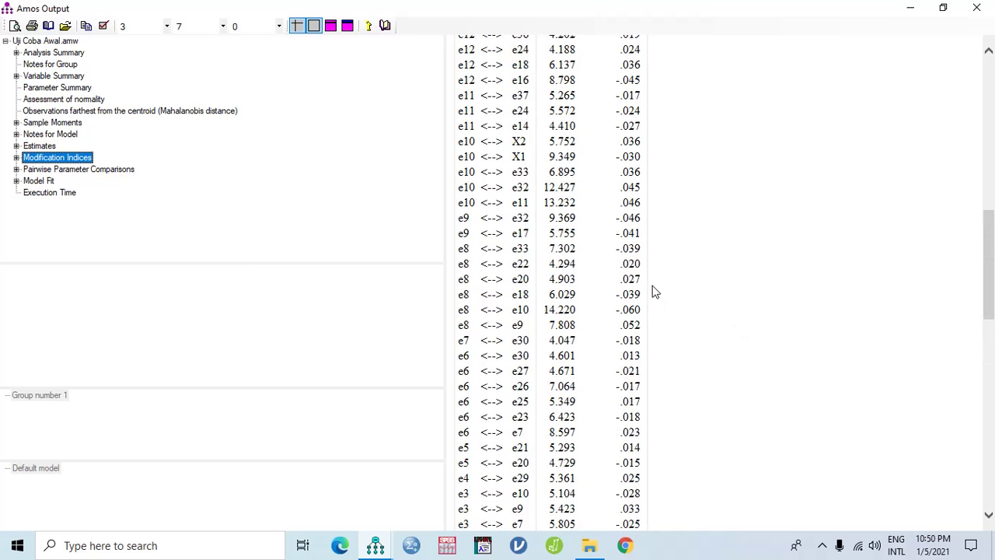
scroll(654, 291, "up", 8)
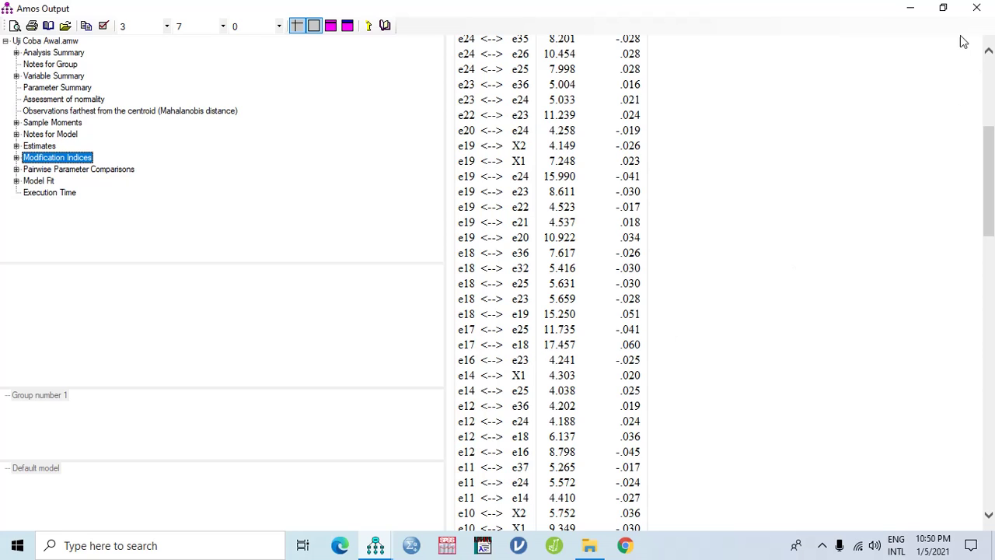
left_click(976, 10)
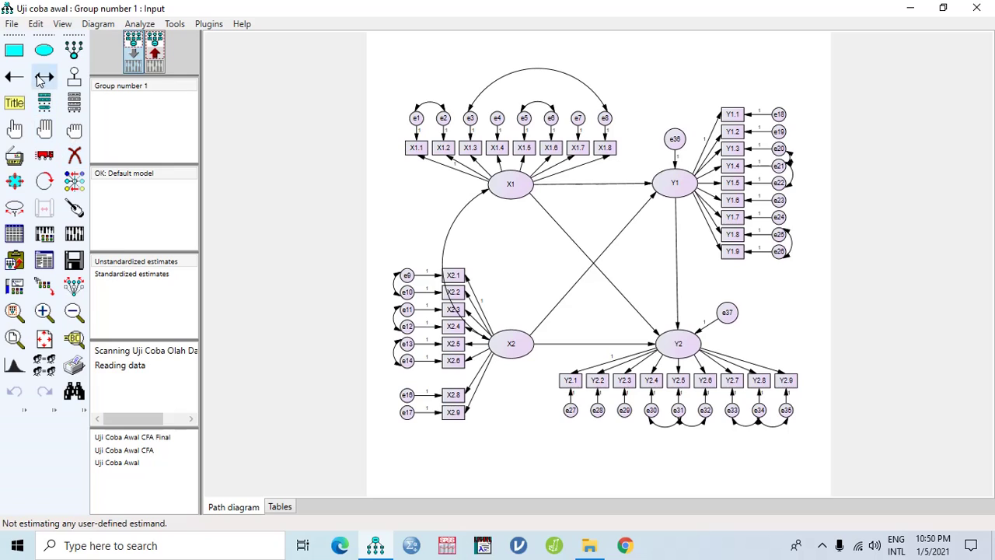
Reopen the text output and review the covariance modification indices again for large cross-construct error pairs
left_click(45, 77)
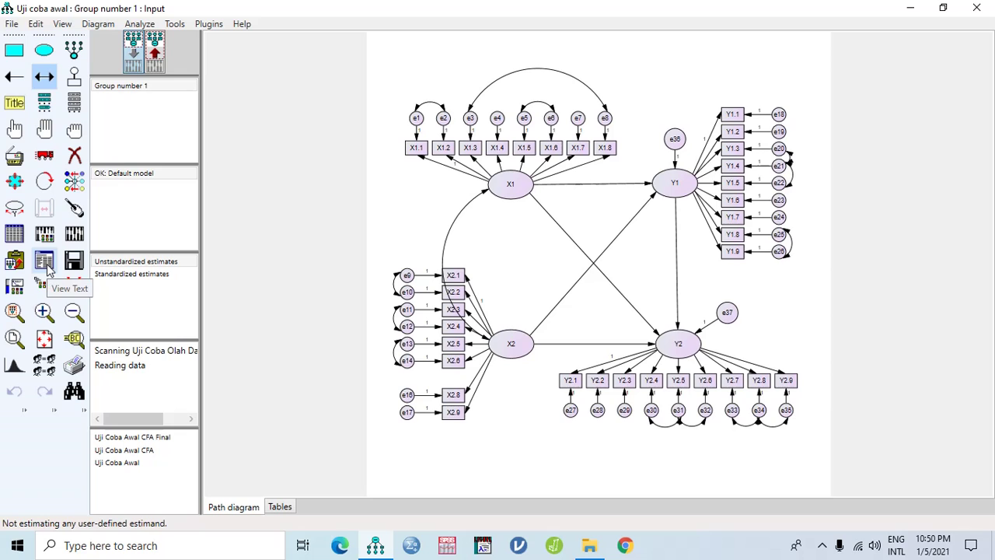
left_click(45, 262)
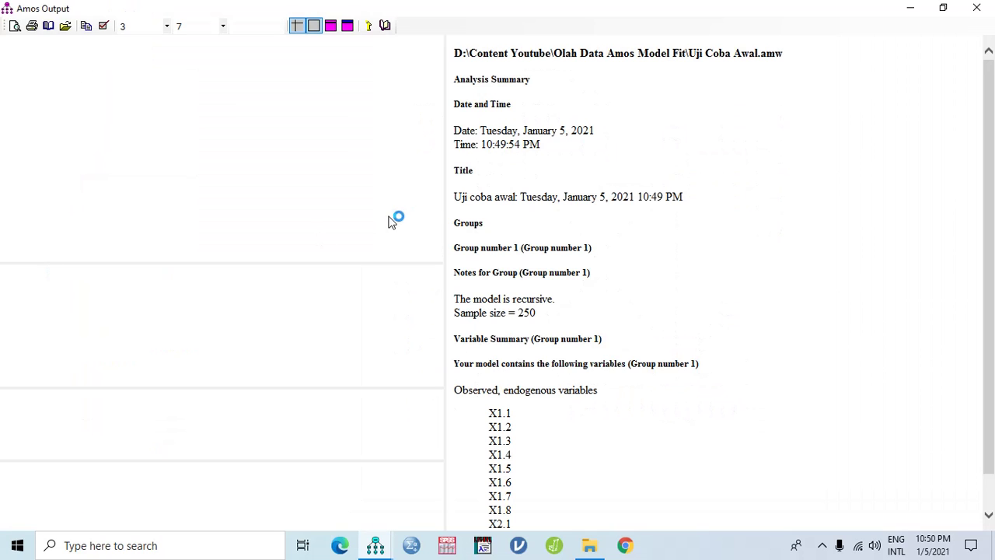
left_click(50, 133)
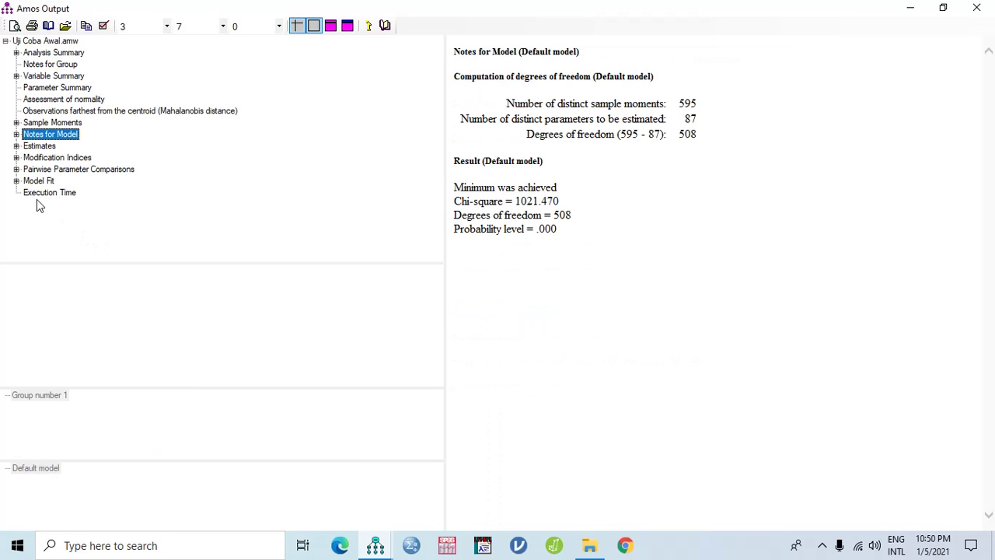
left_click(42, 158)
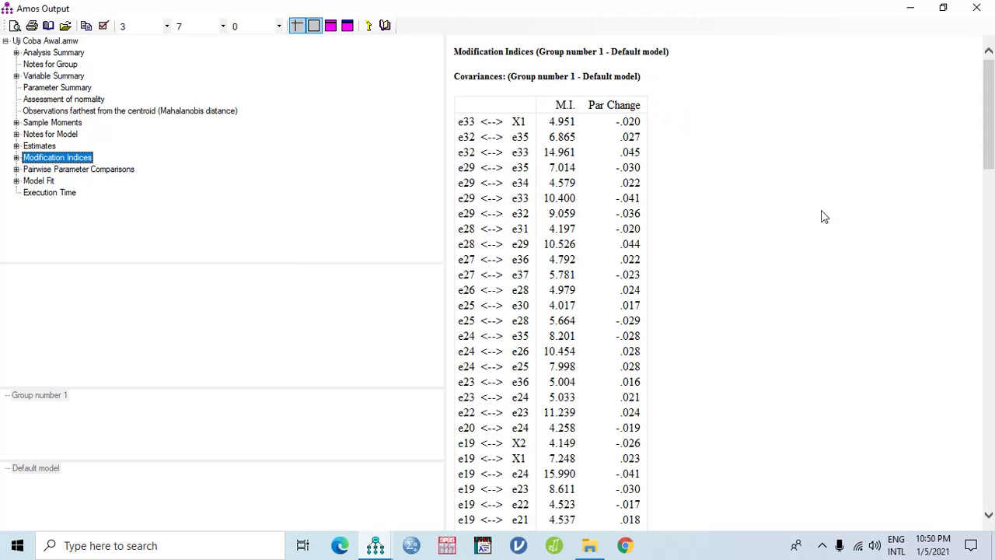
scroll(836, 245, "down", 6)
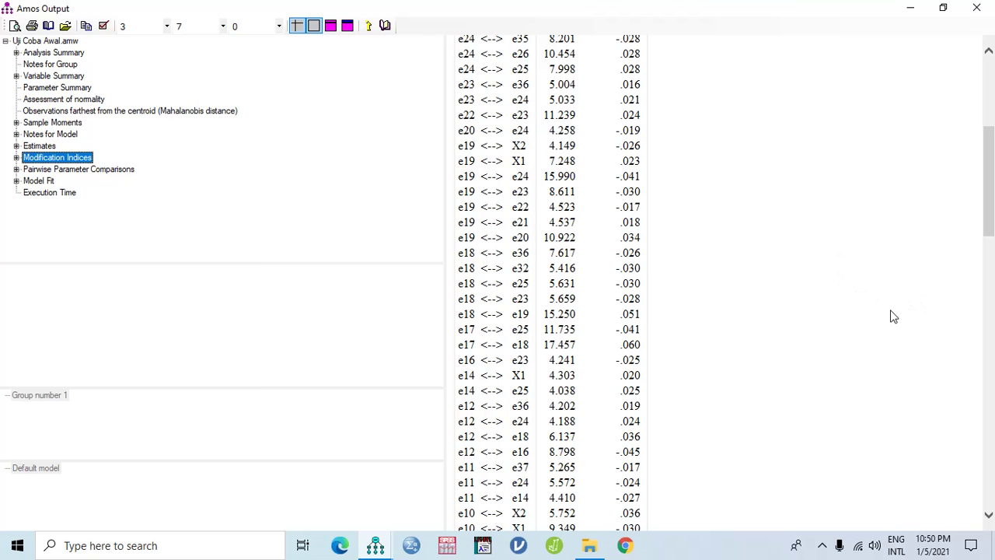
left_click(838, 223)
scroll(838, 223, "up", 6)
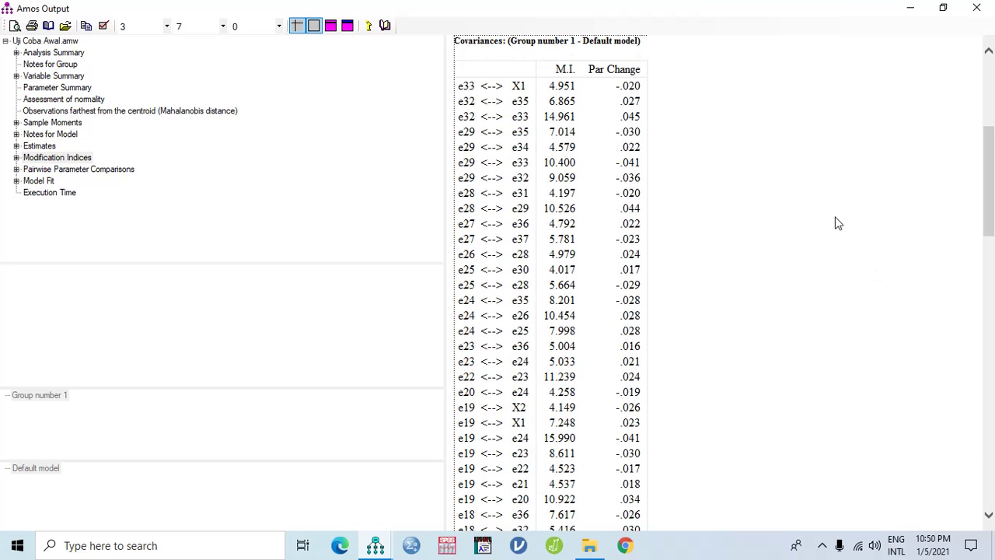
Search the modification indices for e17 and e18 to compare how often each error term occurs, and close the output
key("ctrl+f")
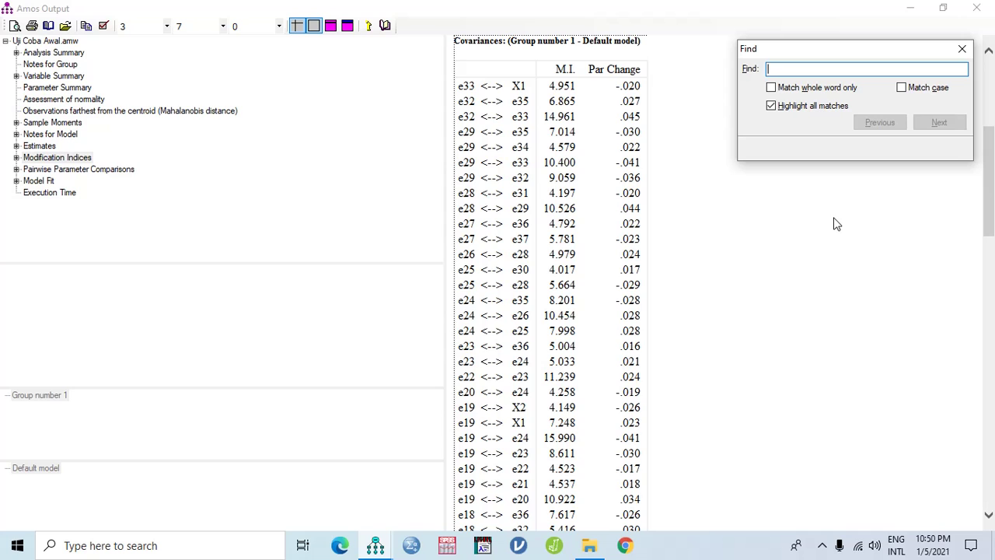
type("e17")
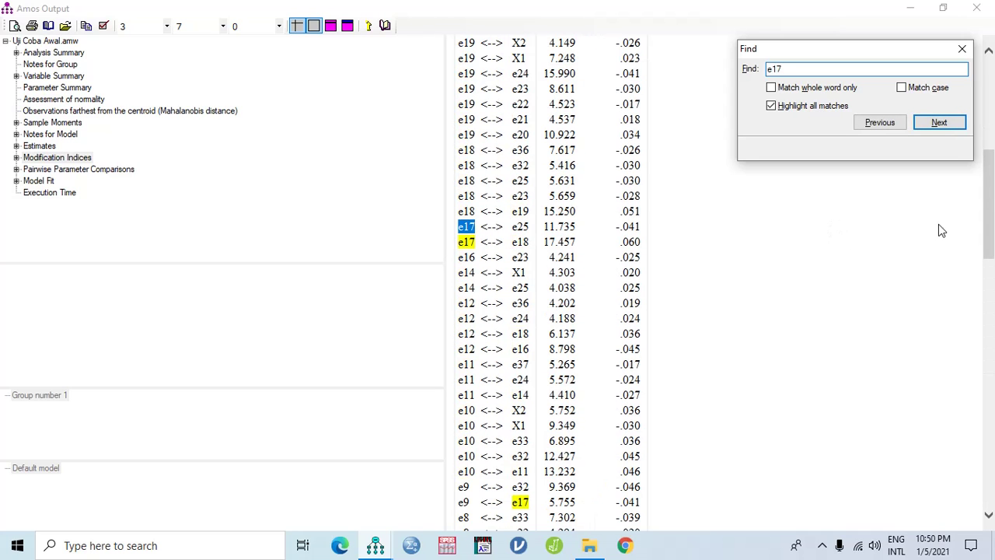
mouse_move(991, 210)
left_mouse_down()
mouse_move(992, 299)
mouse_move(990, 202)
left_mouse_up()
left_click(795, 69)
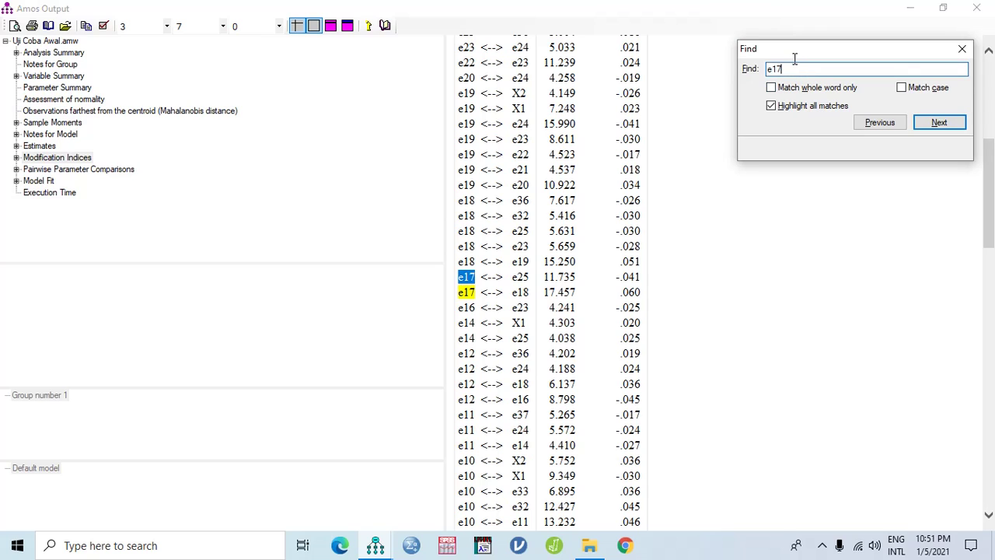
key("BackSpace")
type("8")
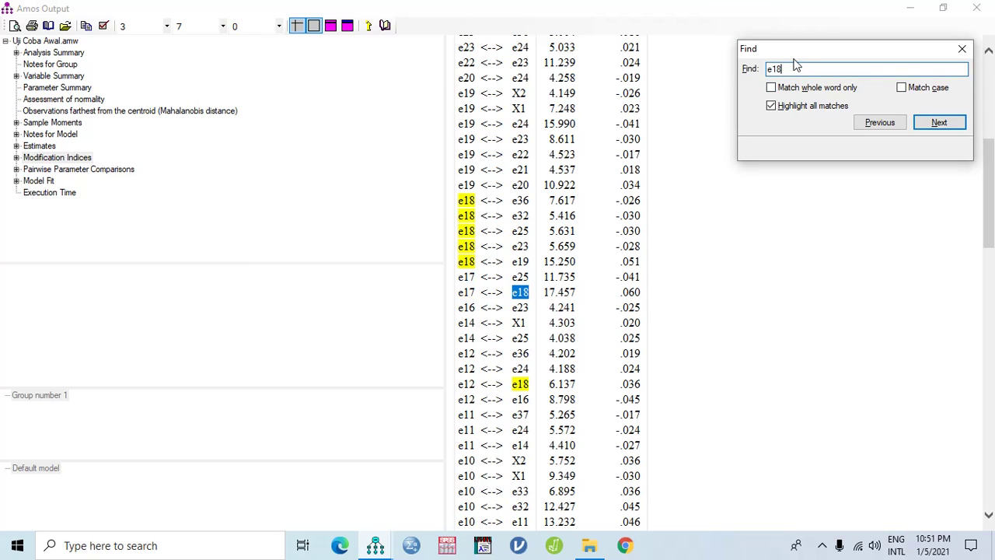
left_click(962, 48)
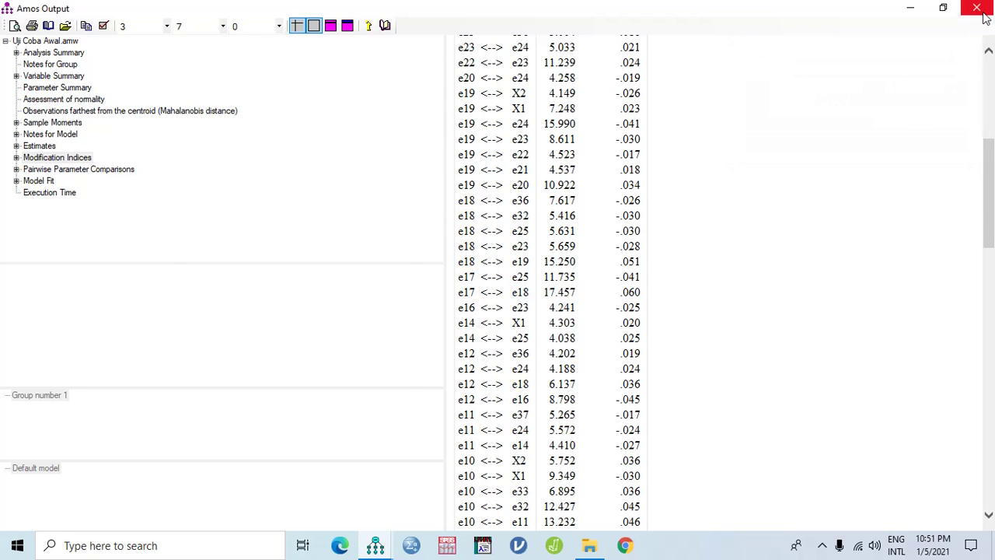
left_click(977, 8)
Delete indicator Y1.1 and its error term e18 from construct Y1 in the path diagram
left_click(73, 156)
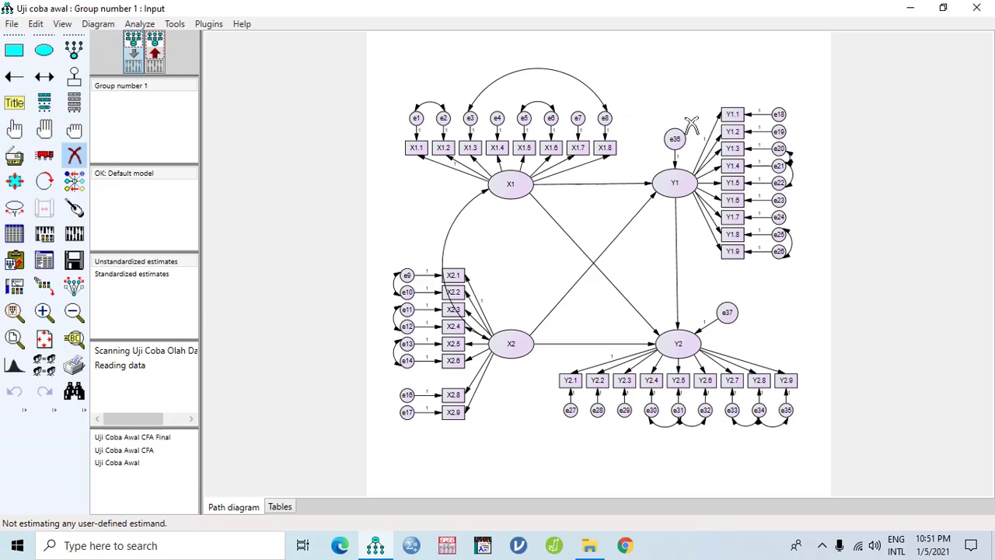
left_click(732, 115)
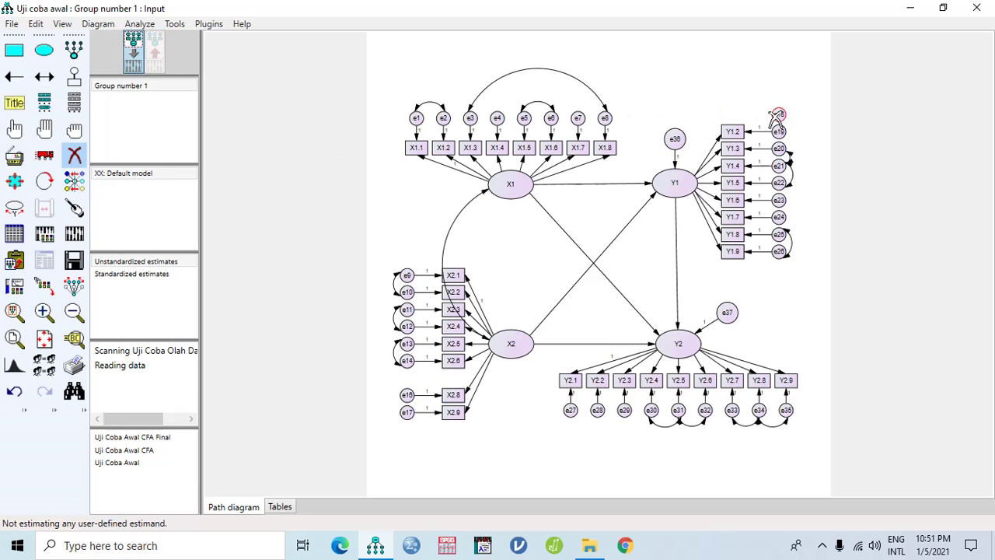
left_click(779, 115)
left_click(76, 161)
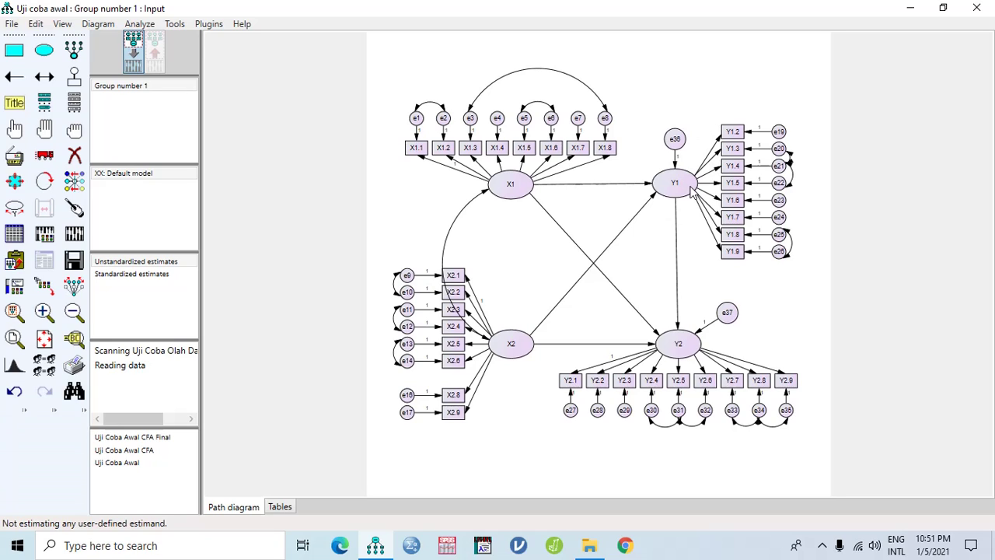
Fix the regression weight of the path from Y1 to indicator Y1.2 at 1
double_click(721, 148)
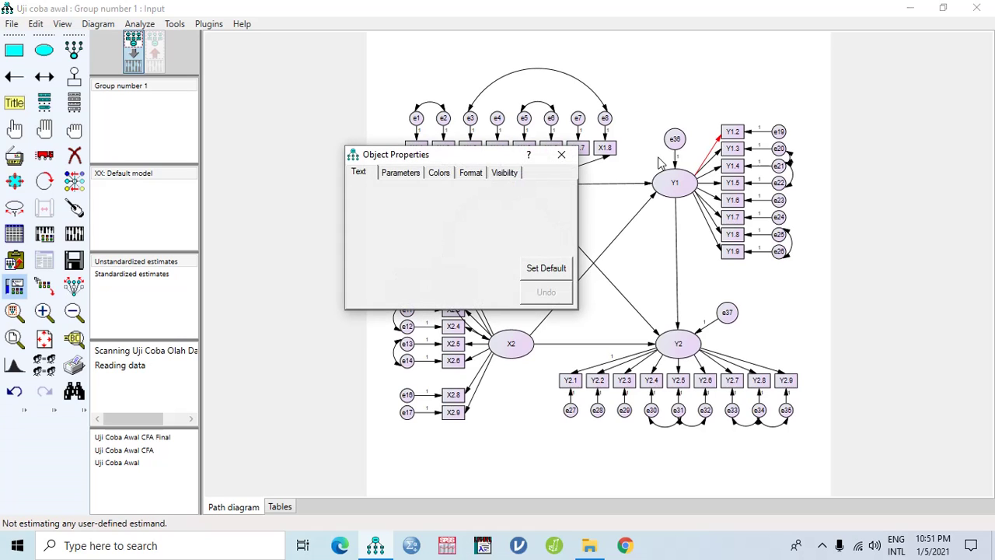
left_click(562, 153)
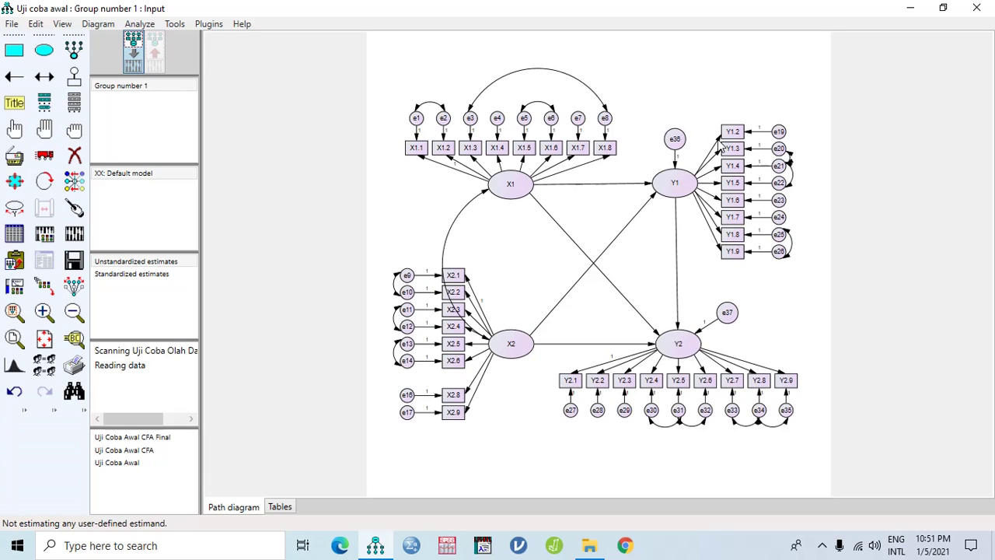
key("ctrl+o")
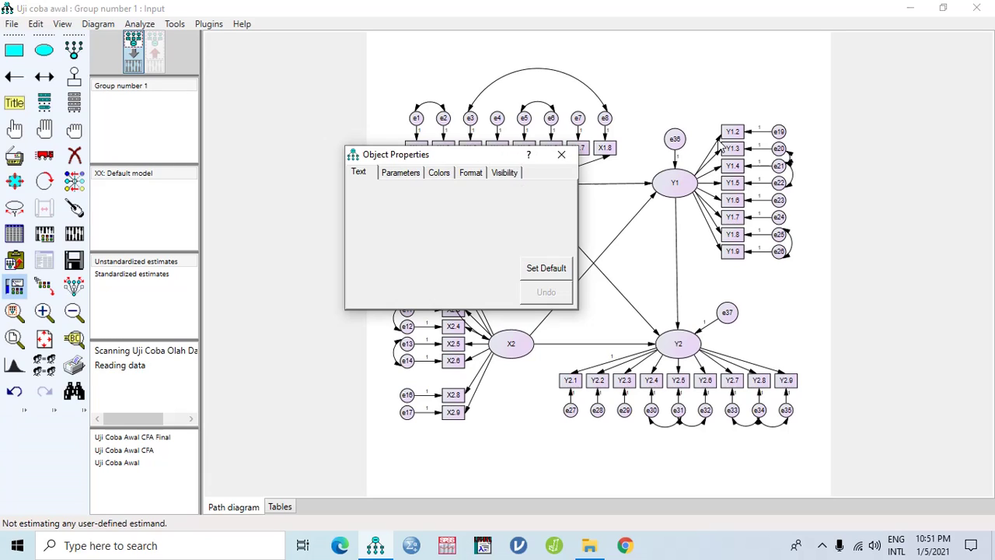
left_click(401, 174)
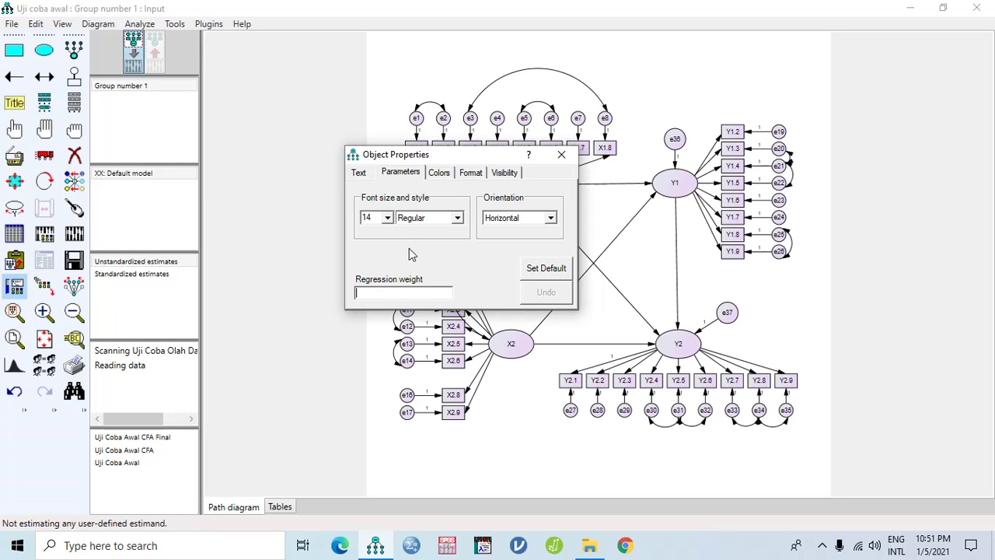
left_click(561, 154)
Calculate the estimates for the model without Y1.1, and show the Model Fit summary in the text output
left_click(74, 233)
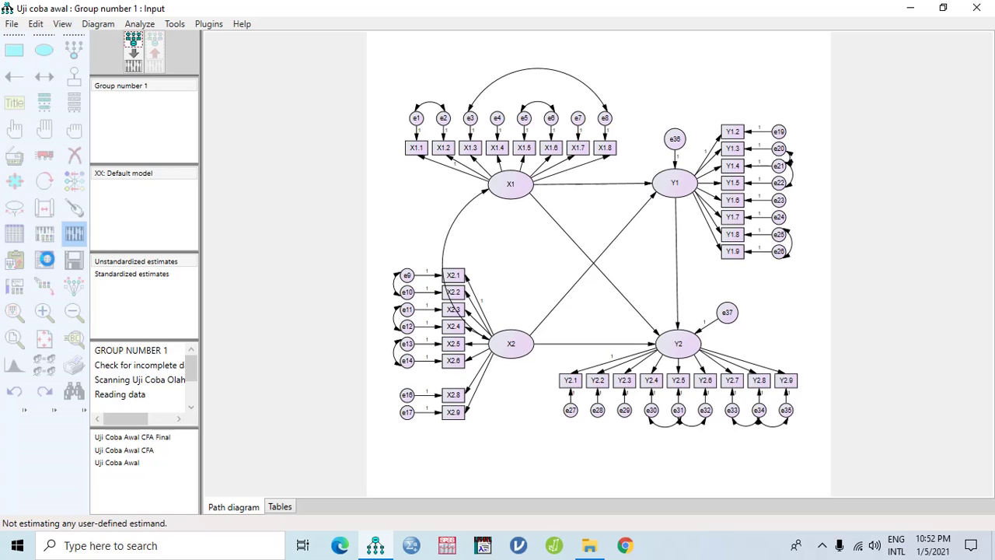
left_click(45, 259)
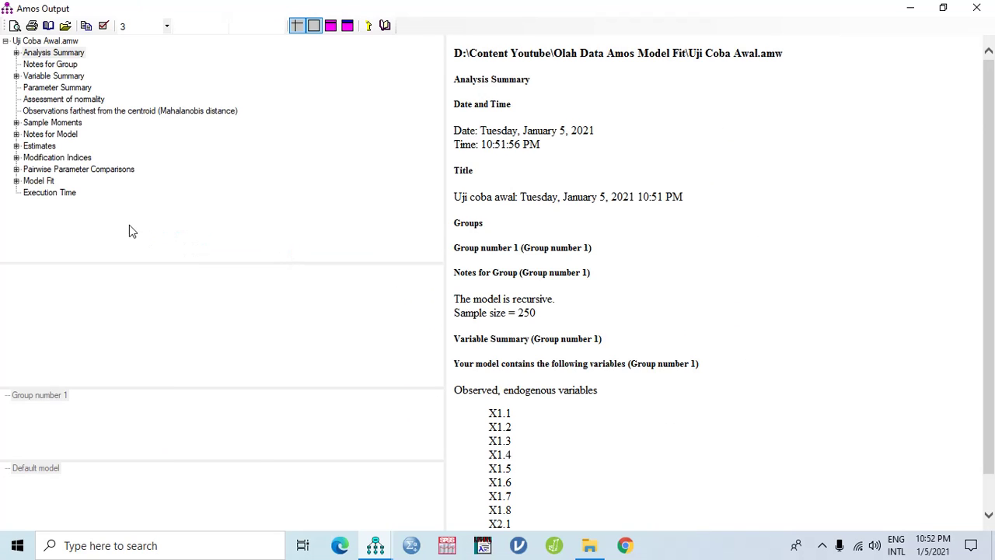
left_click(50, 184)
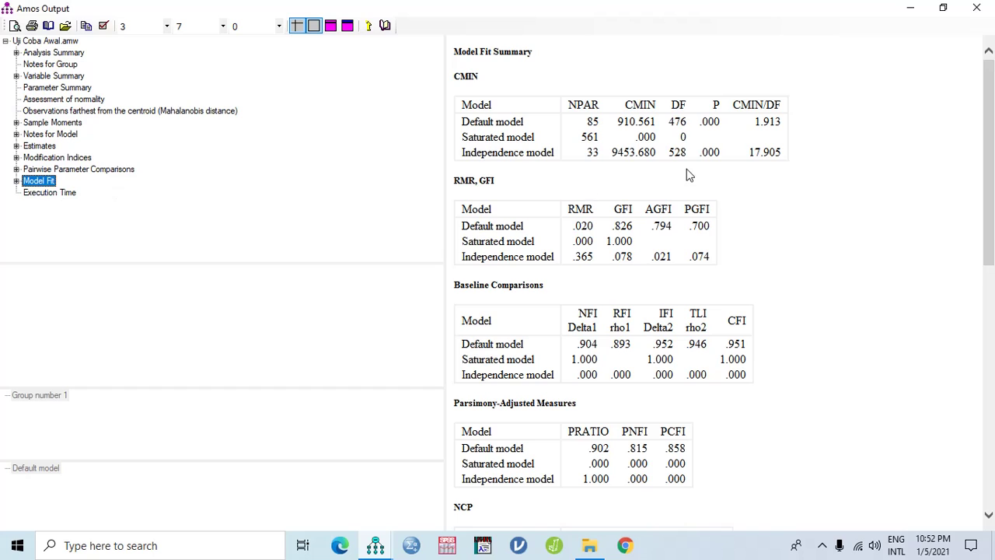
Review the modification indices for covariances, and draw a covariance between error terms e33 and e32 in the path diagram
left_click(59, 158)
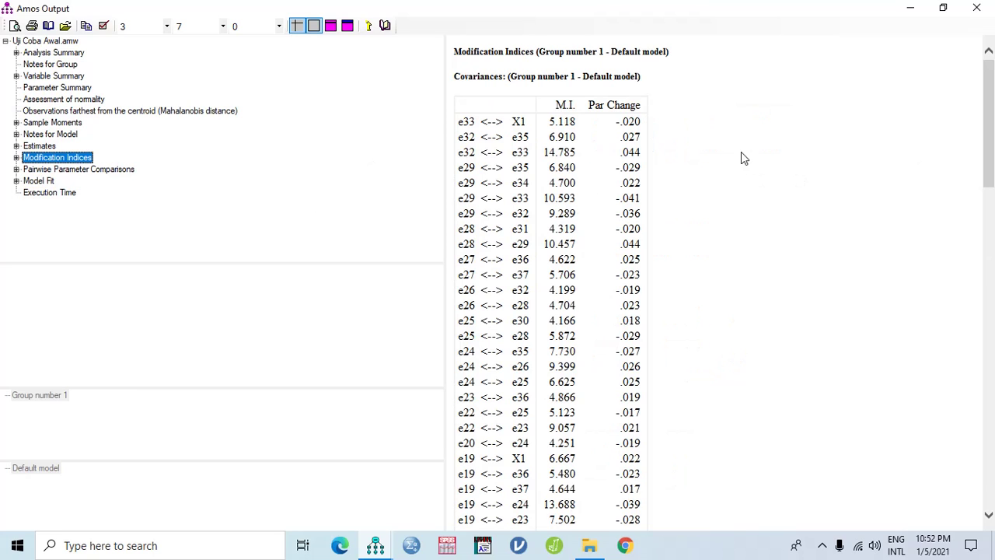
scroll(688, 176, "down", 10)
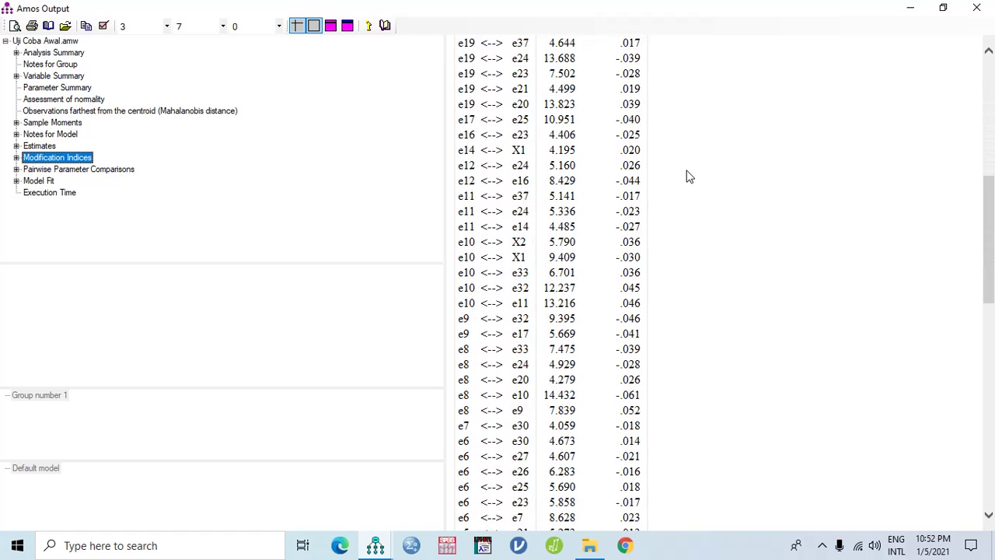
scroll(689, 176, "up", 10)
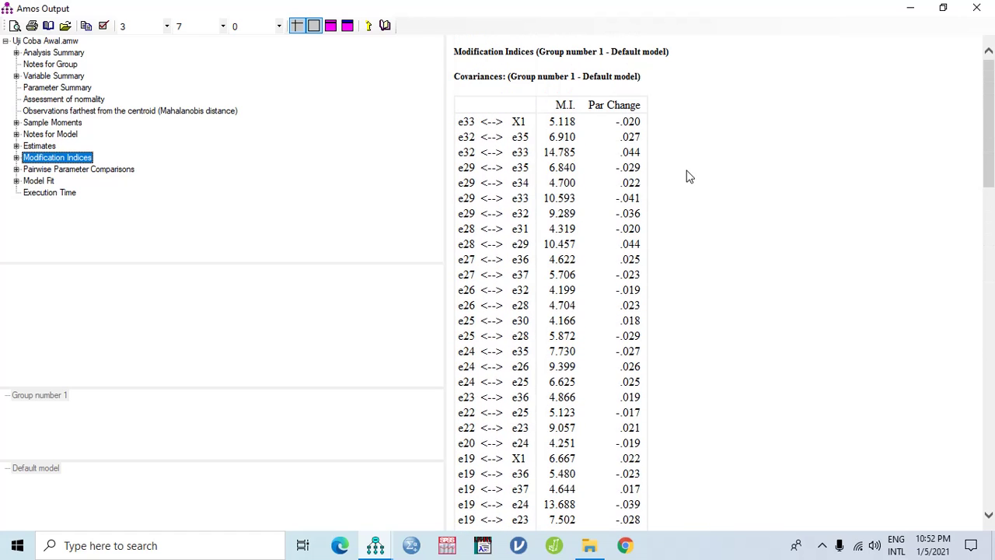
scroll(688, 176, "down", 20)
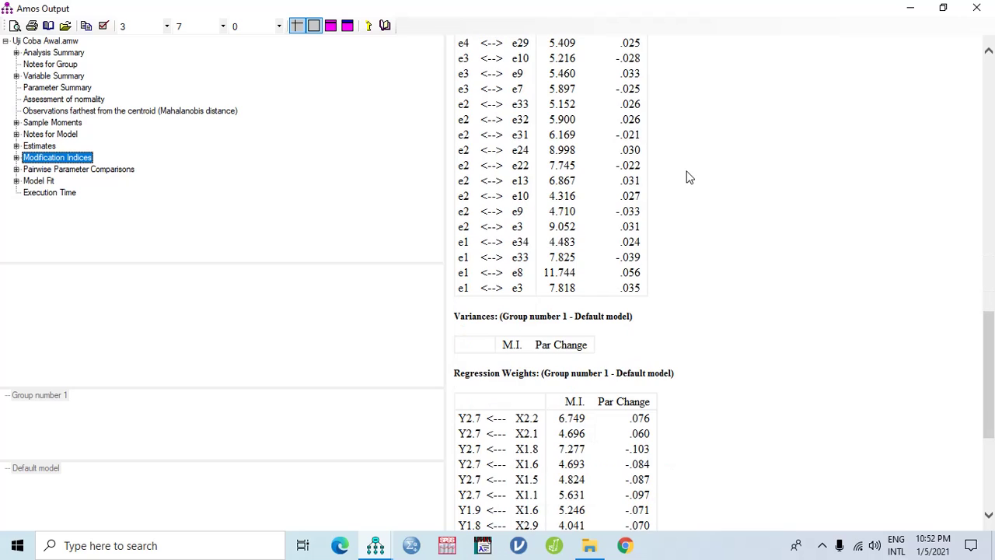
scroll(688, 178, "up", 5)
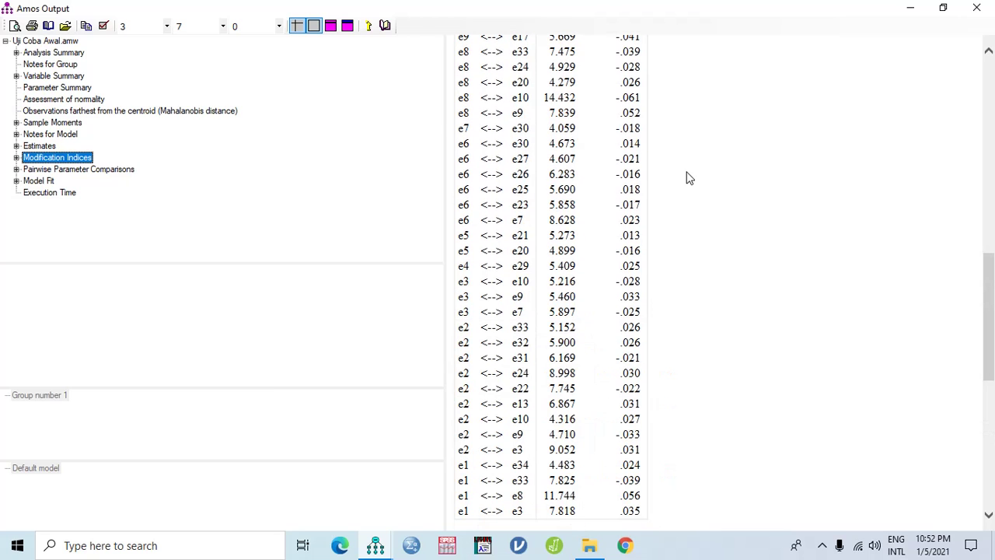
scroll(689, 178, "up", 15)
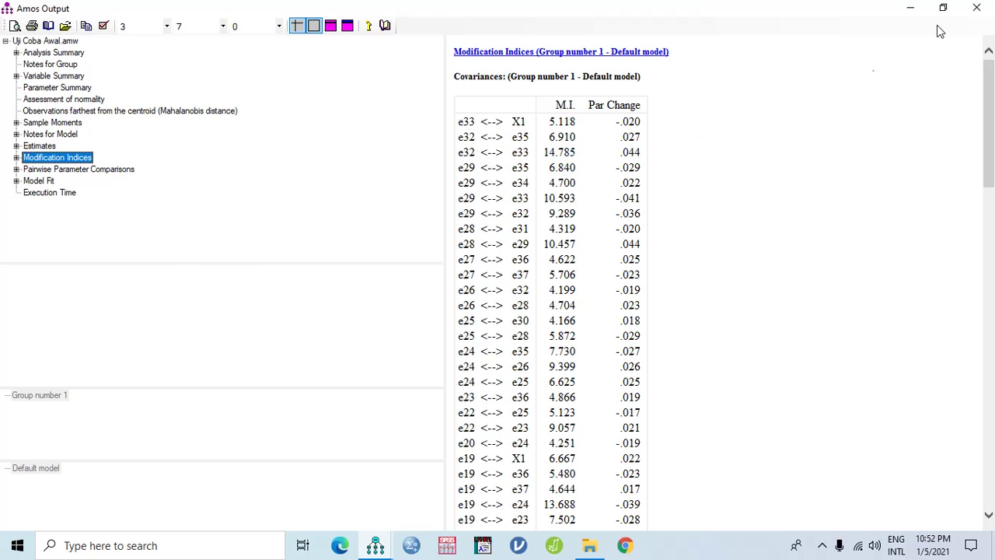
left_click(909, 9)
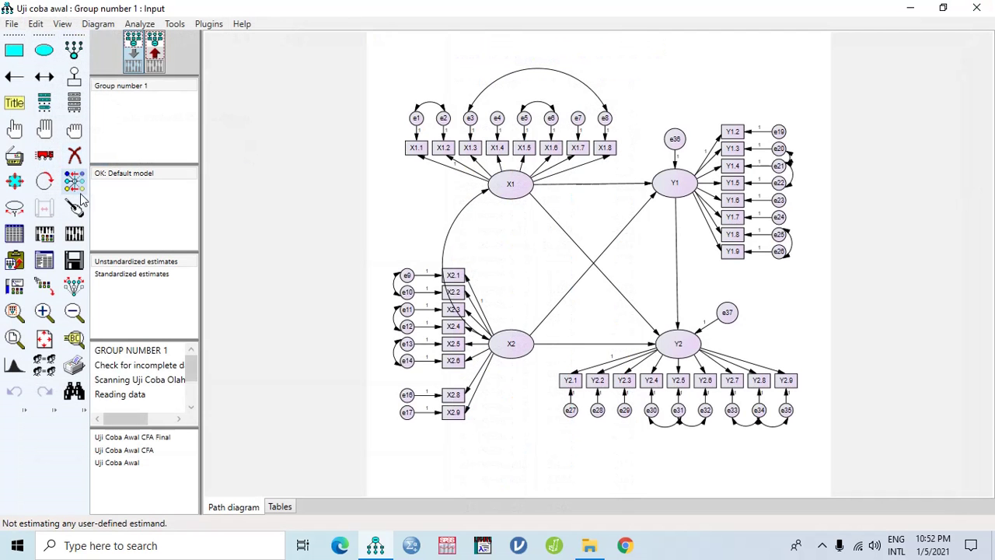
left_click(45, 76)
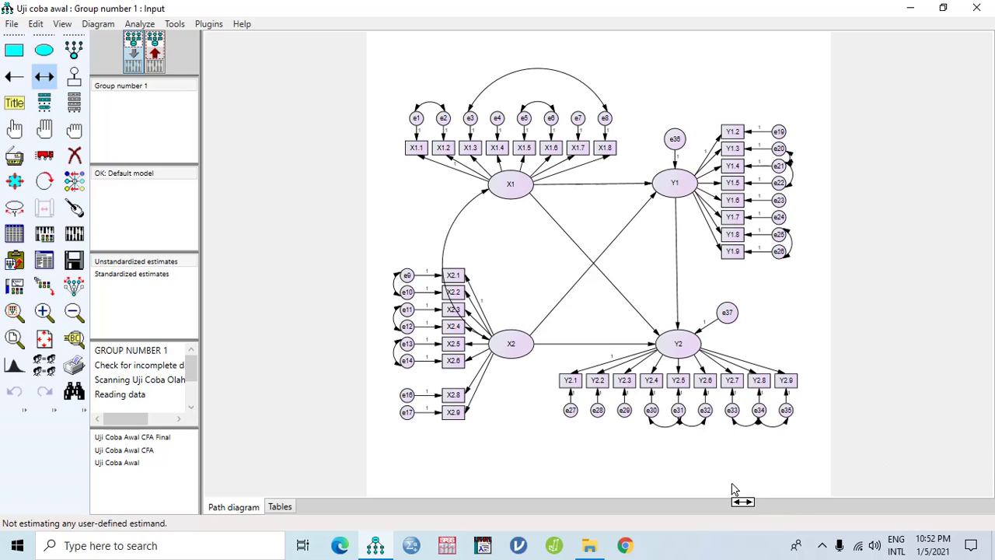
mouse_move(732, 420)
left_mouse_down()
mouse_move(717, 428)
mouse_move(705, 412)
left_mouse_up()
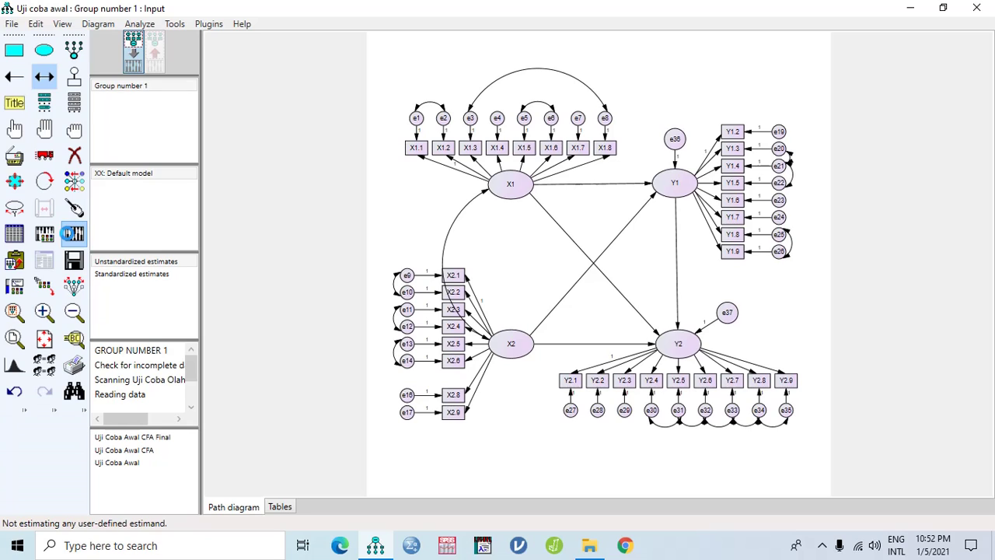
Calculate the estimates with the e32–e33 covariance included, and show the Model Fit summary in the text output
left_click(70, 234)
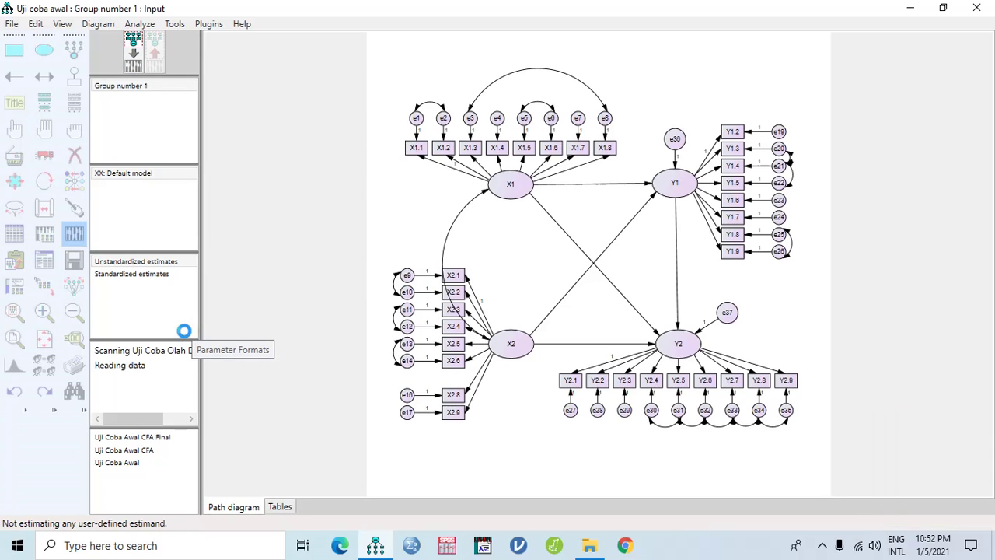
left_click(44, 263)
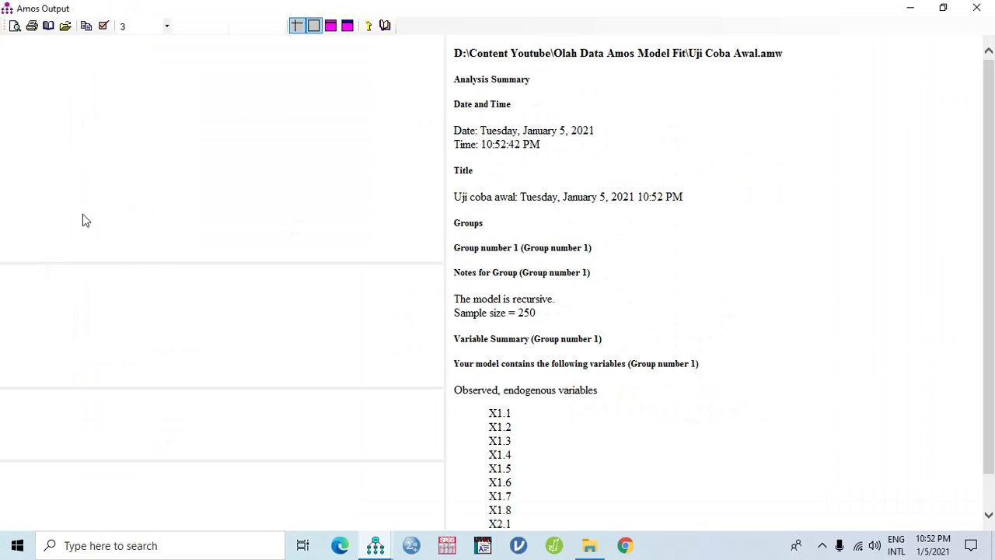
left_click(39, 180)
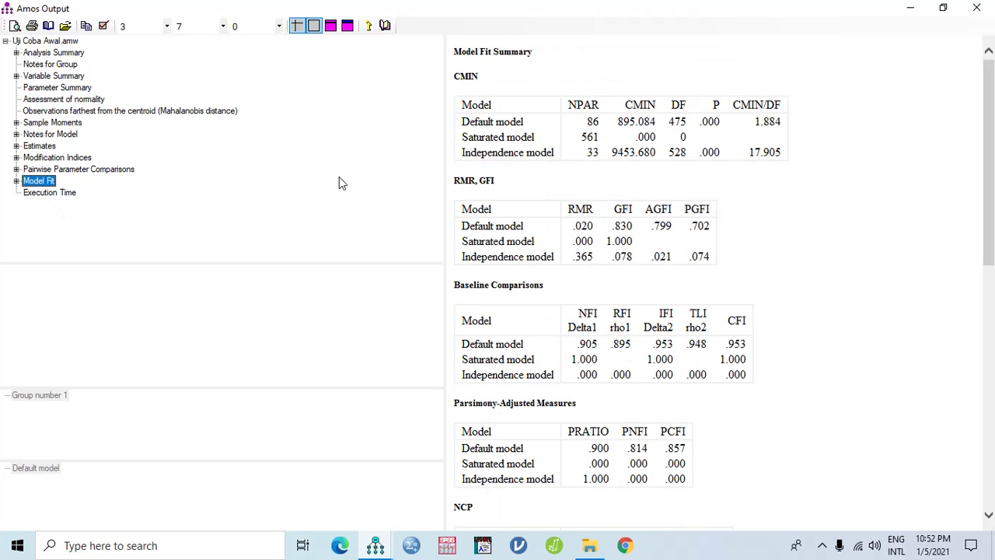
Examine the covariance modification indices for the largest remaining error-term pairs, and check those terms against the path diagram
left_click(68, 157)
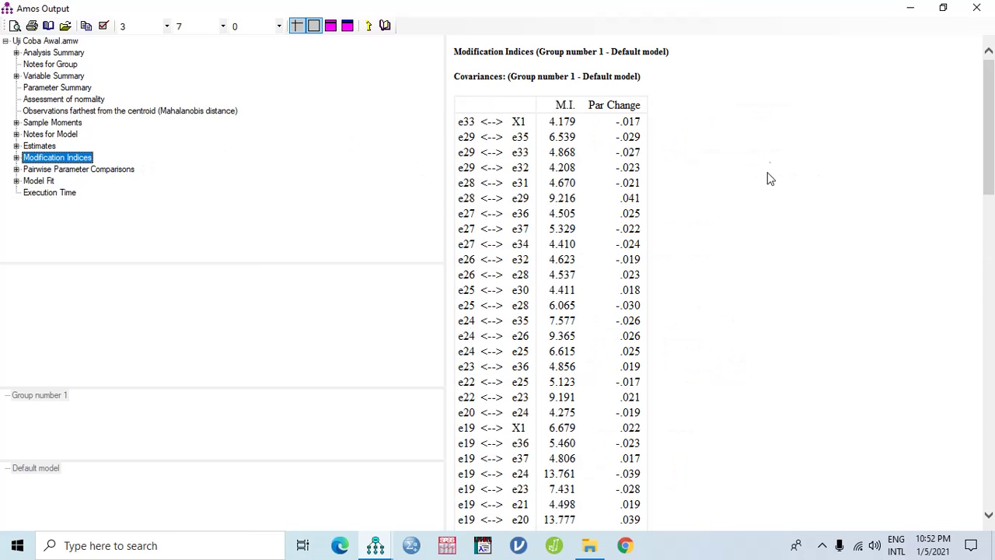
scroll(738, 383, "down", 3)
scroll(738, 384, "down", 2)
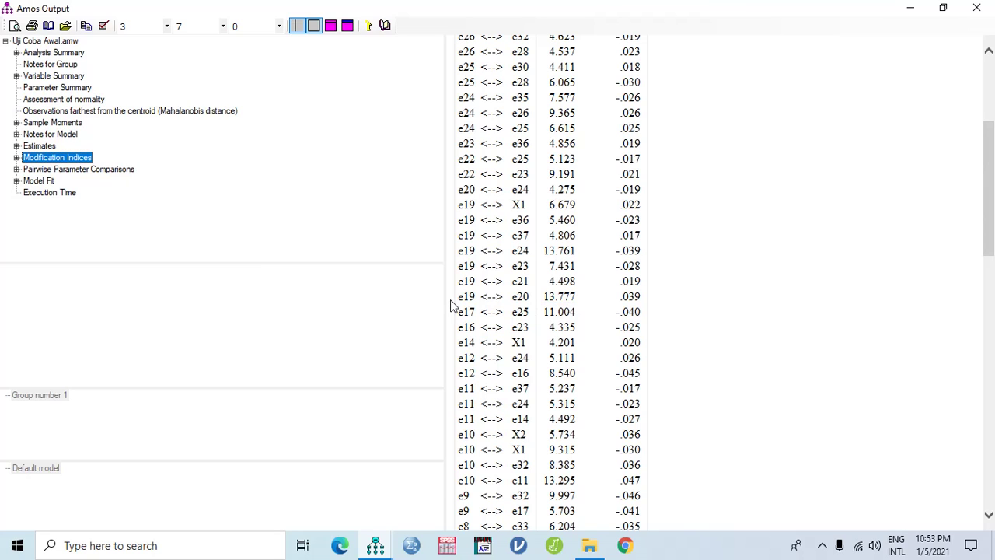
scroll(666, 320, "down", 3)
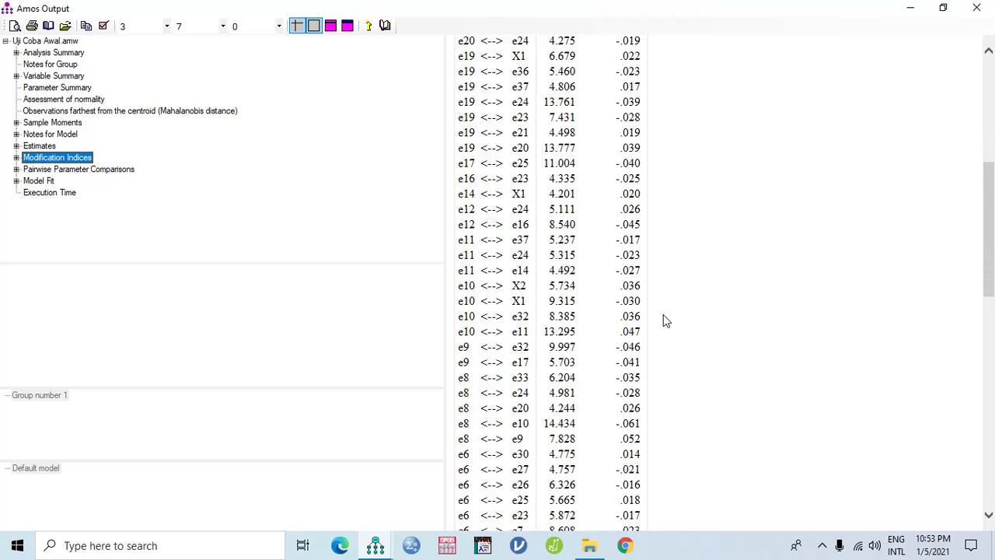
scroll(666, 320, "down", 3)
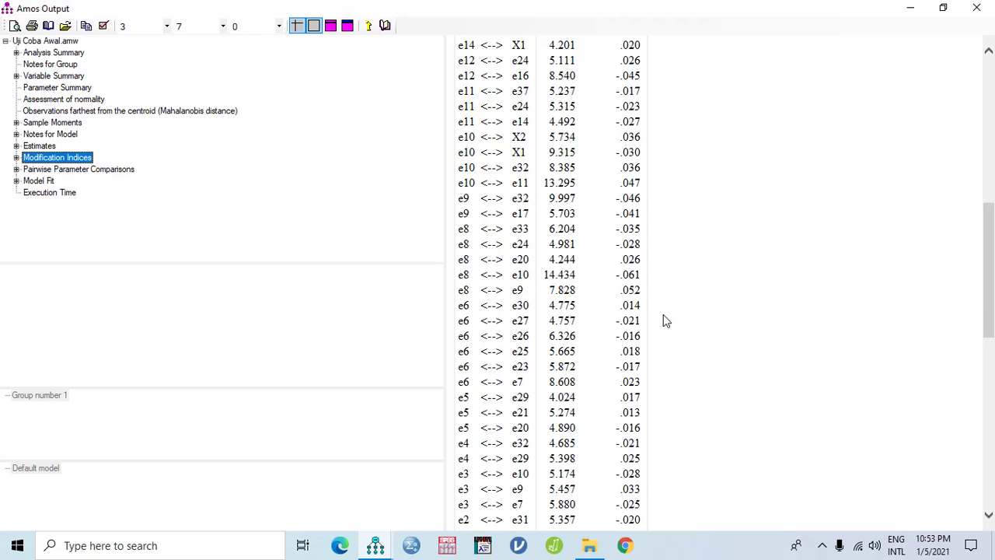
scroll(629, 311, "up", 3)
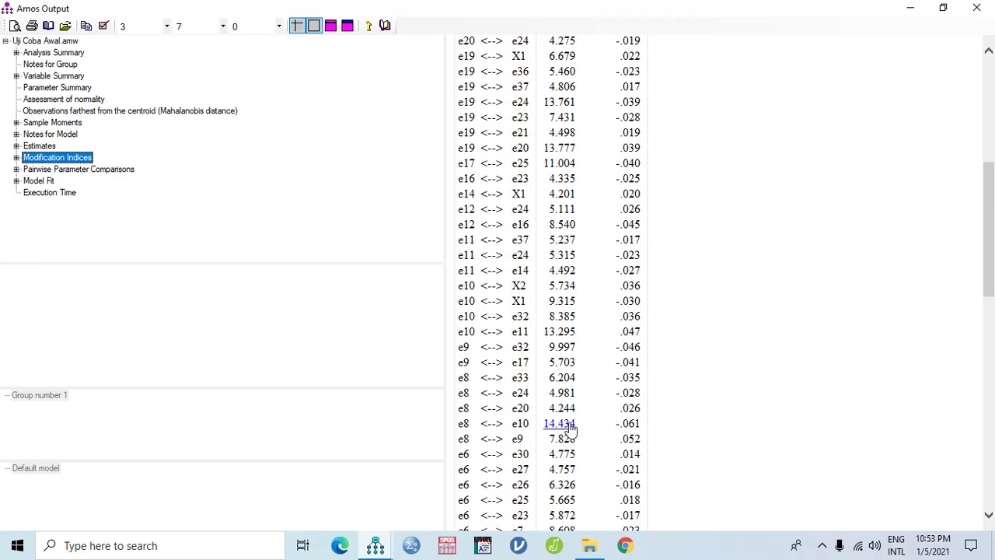
scroll(564, 424, "down", 8)
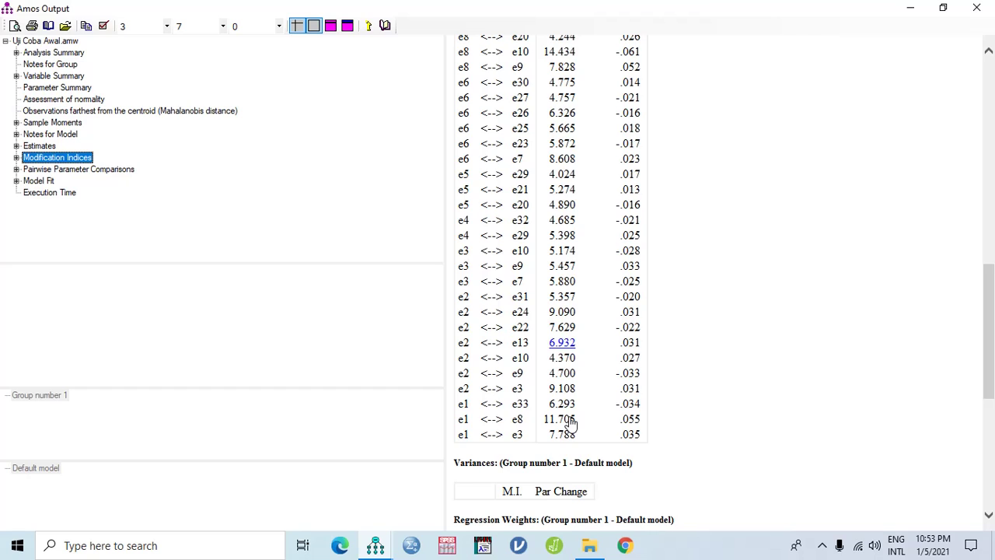
scroll(572, 422, "up", 3)
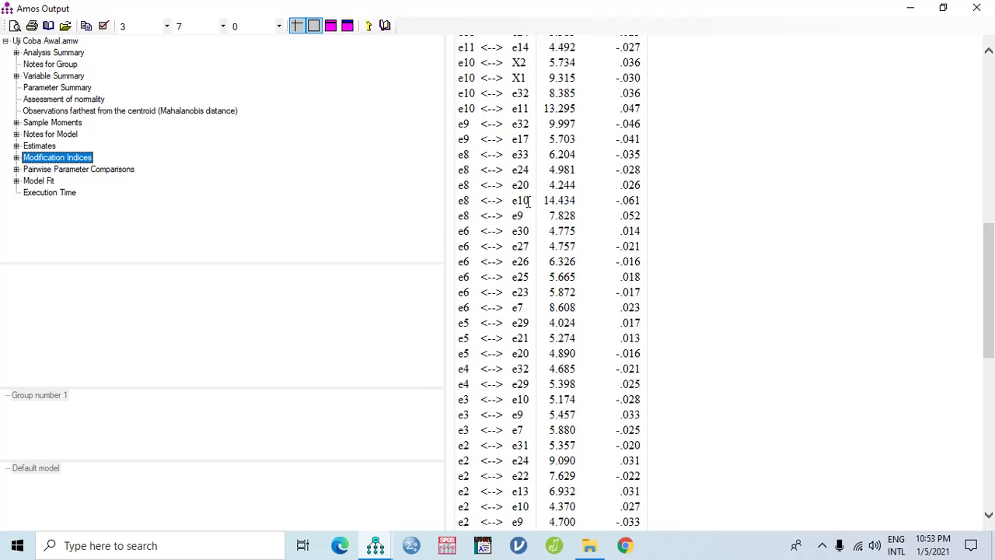
left_click(377, 546)
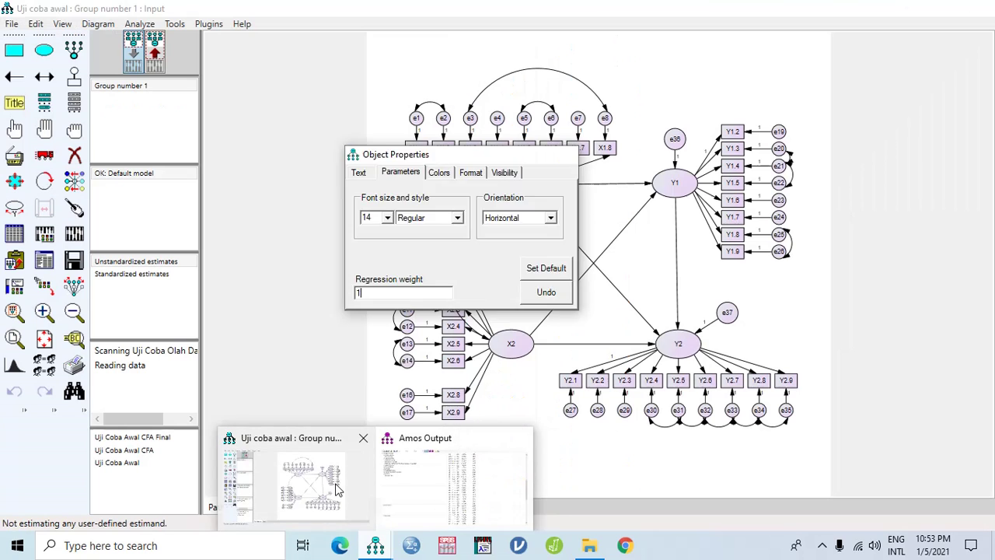
left_click(296, 479)
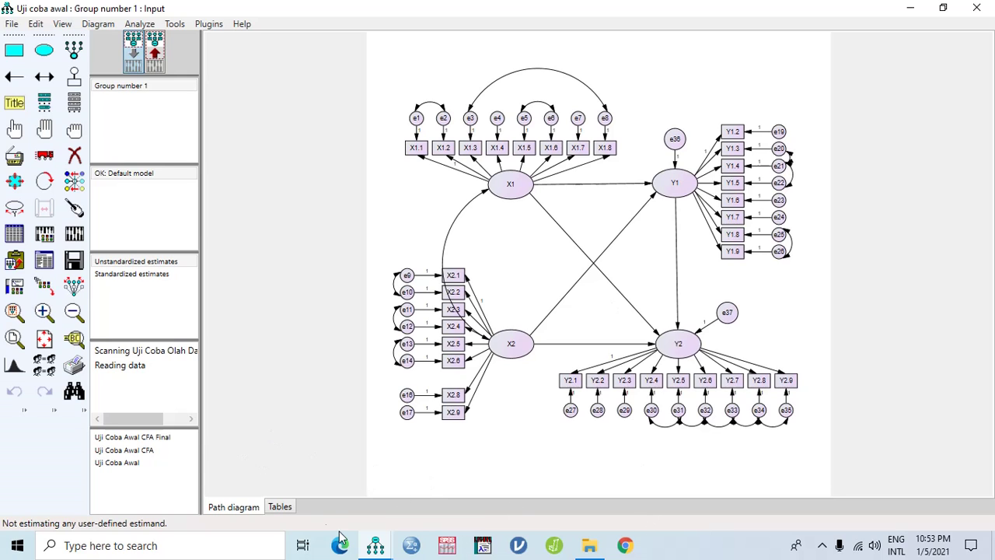
left_click(375, 545)
left_click(424, 509)
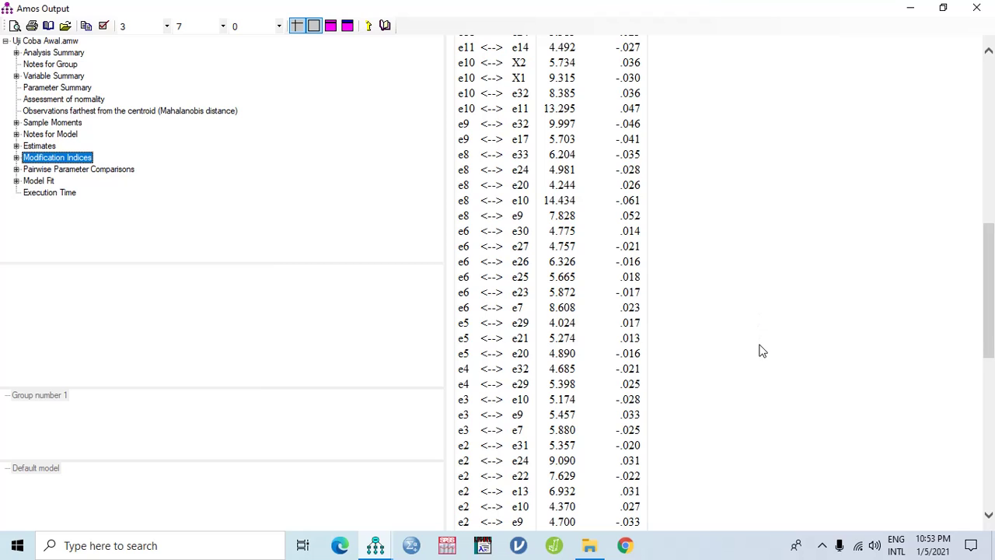
Search the modification indices for e8 and e10 to compare how often each error term occurs, and close the output
left_click(772, 258)
key("Home")
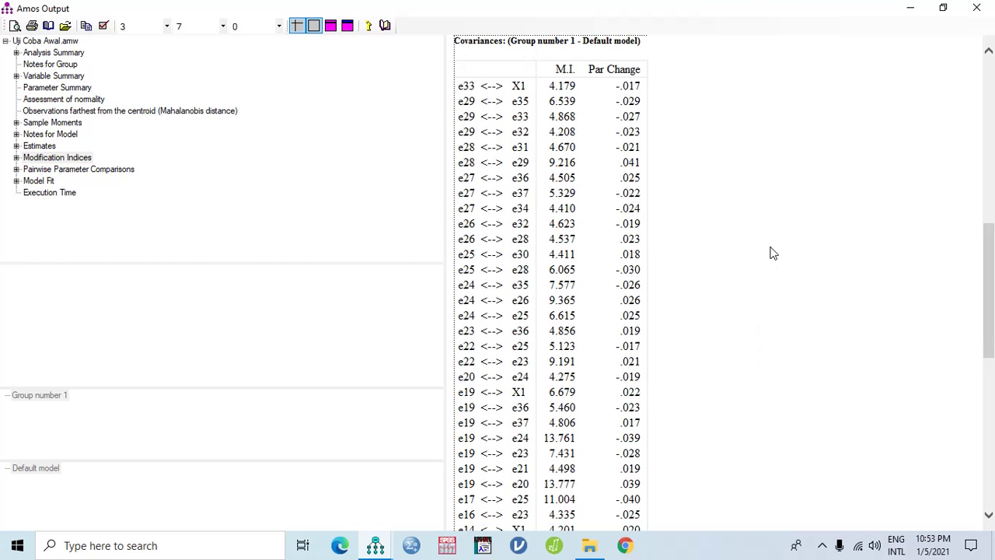
key("ctrl+f")
type("e")
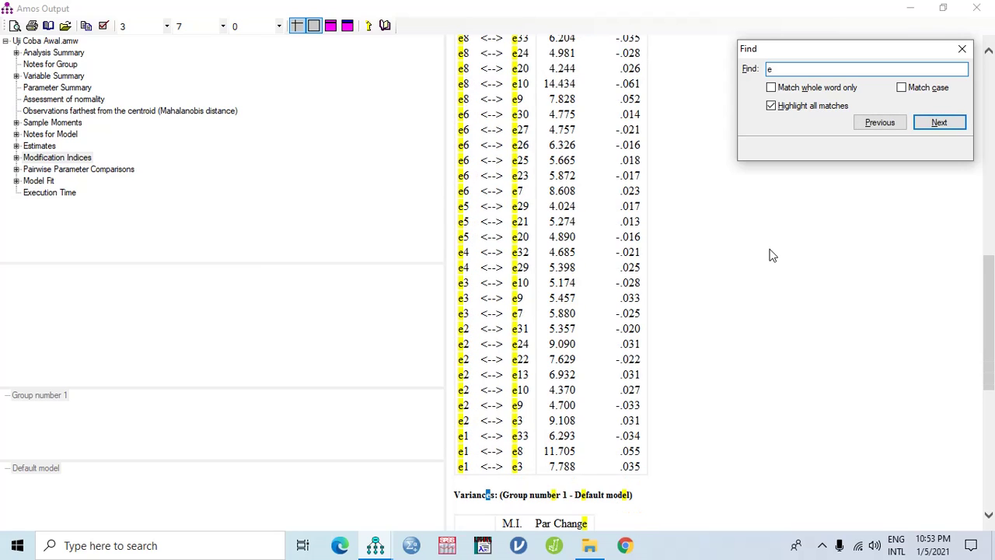
type("8")
left_click(991, 285)
left_click_drag(992, 285, 991, 236)
left_click(807, 69)
key("BackSpace")
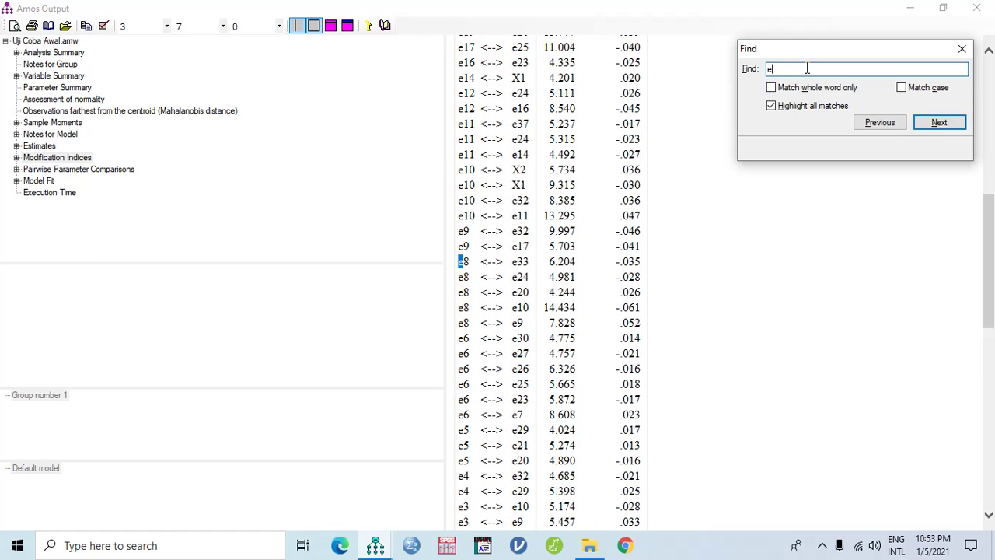
type("10")
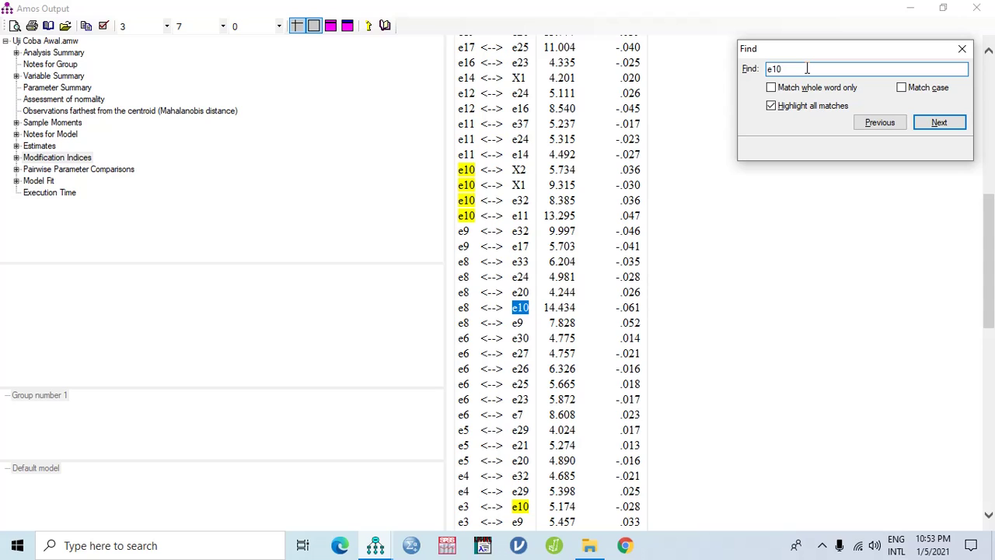
mouse_move(993, 219)
left_mouse_down()
mouse_move(993, 324)
mouse_move(993, 216)
left_mouse_up()
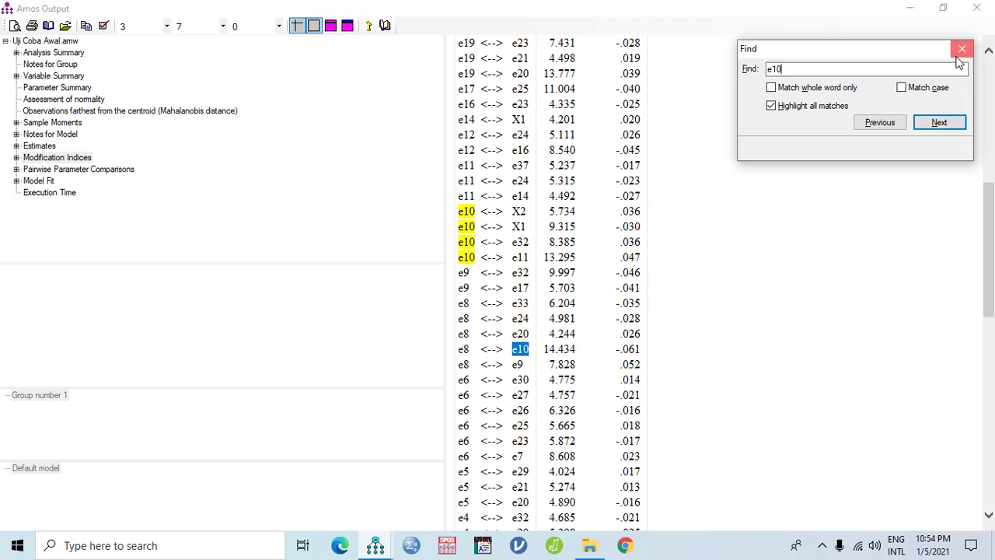
left_click(961, 49)
left_click(977, 8)
Delete indicator X2.2 and its error term e10 from construct X2 in the path diagram
left_click(76, 155)
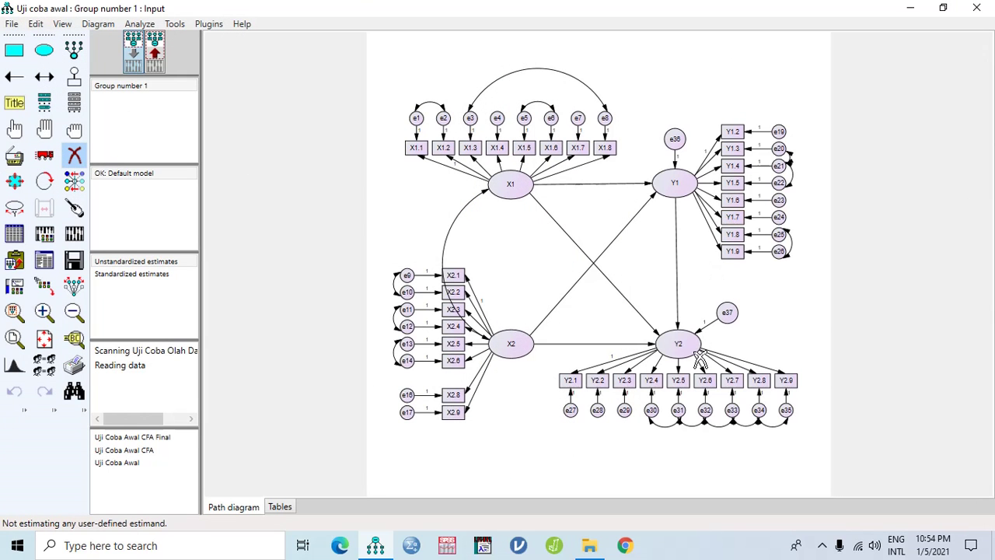
left_click(455, 294)
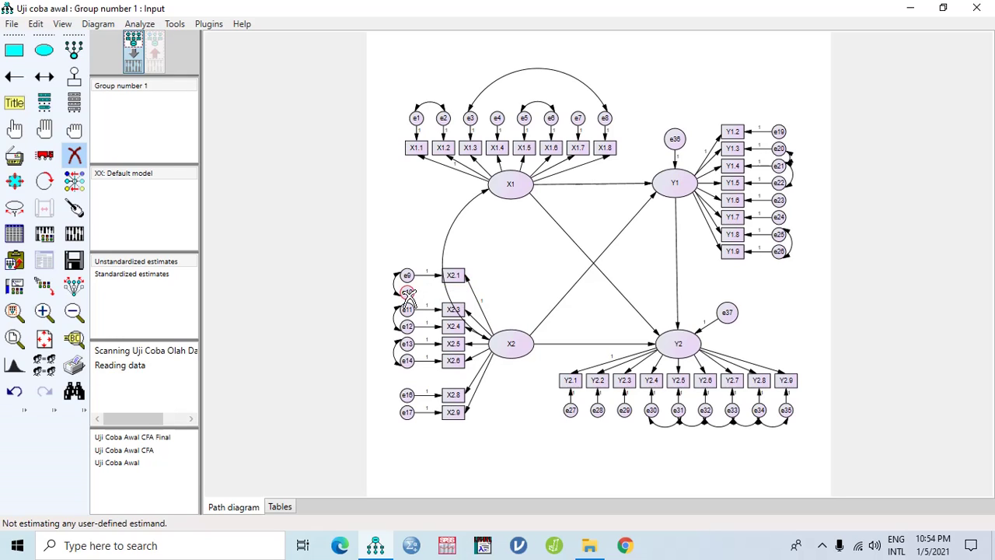
left_click(407, 293)
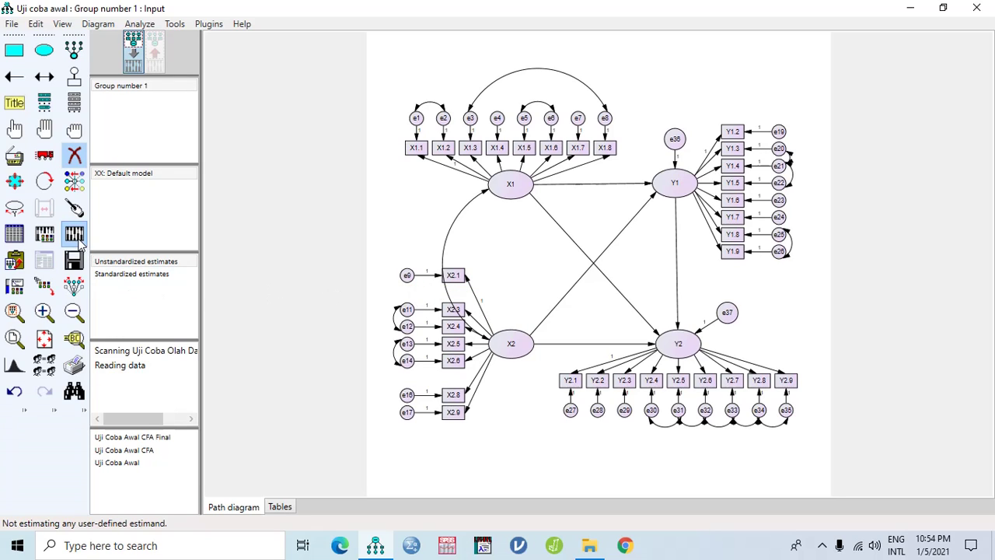
Calculate the estimates for the model without X2.2, and show the Model Fit summary in the text output
left_click(78, 237)
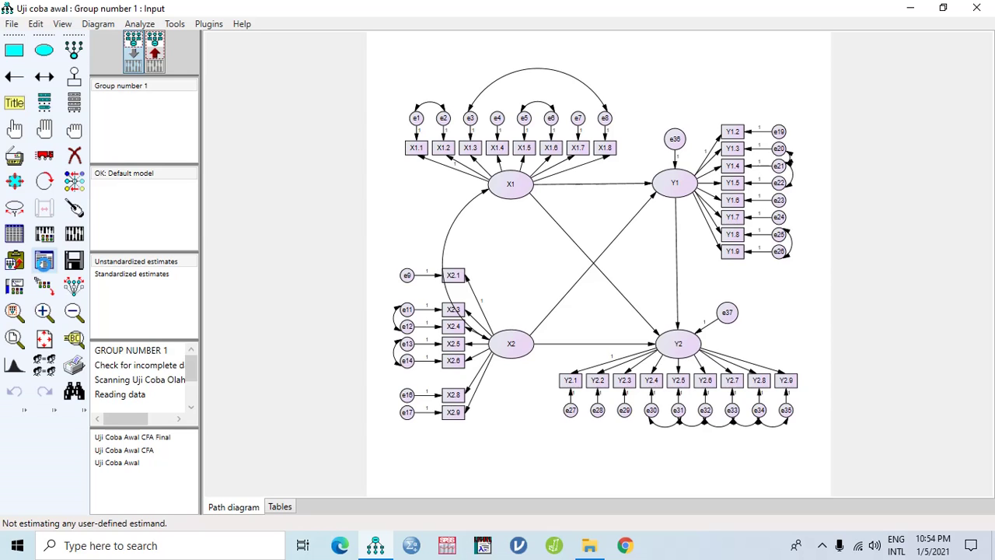
left_click(44, 262)
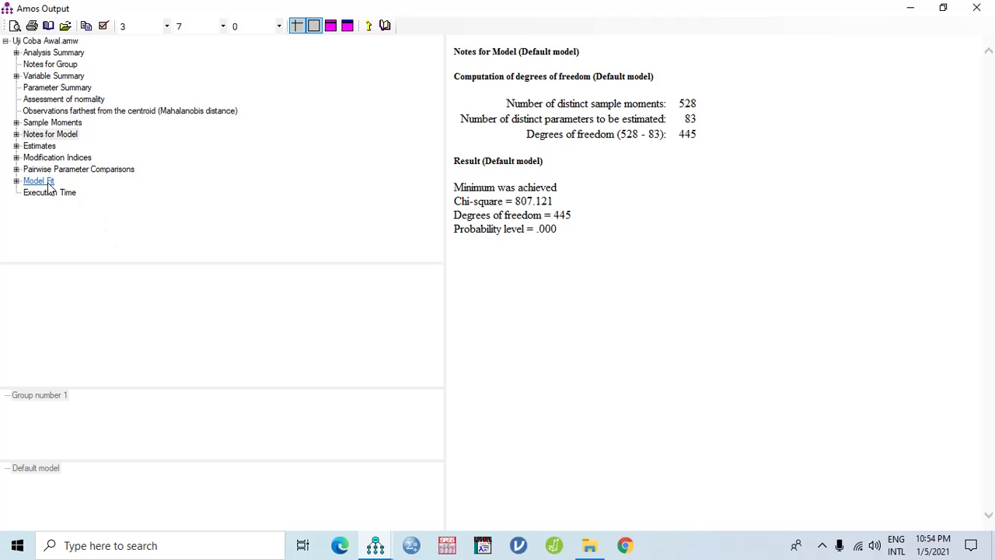
left_click(43, 181)
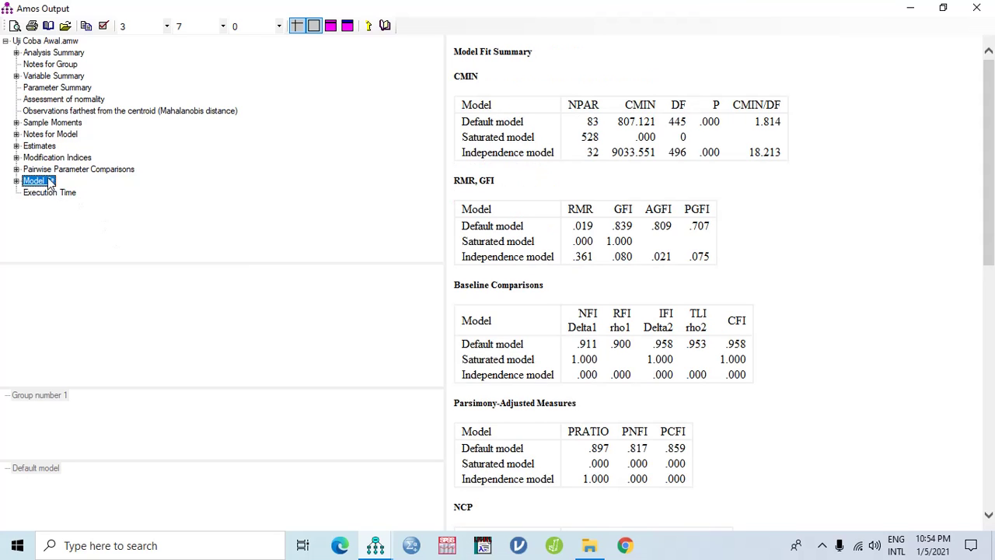
Check the covariance modification indices, add a covariance between error terms e19 and e24 in the path diagram, and calculate the estimates
left_click(46, 158)
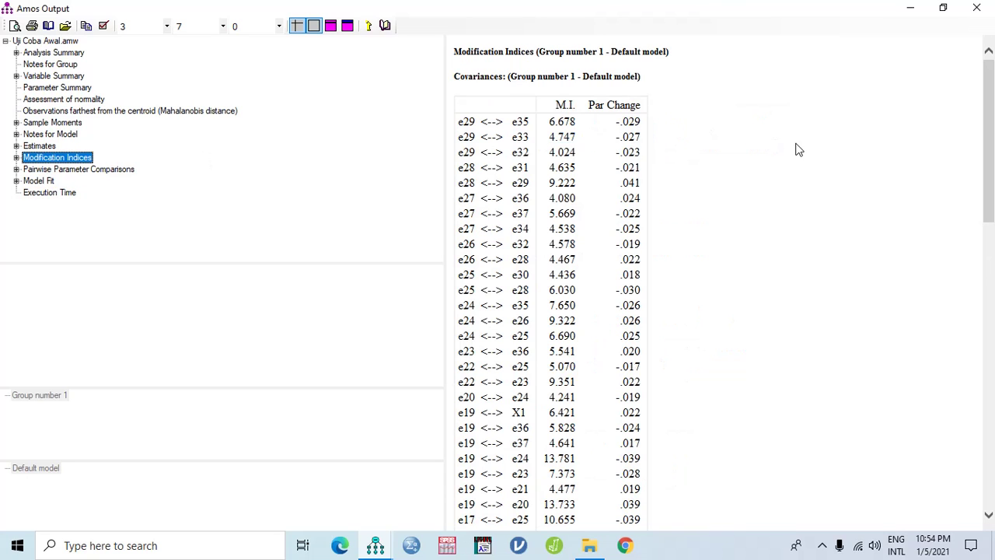
scroll(773, 169, "down", 3)
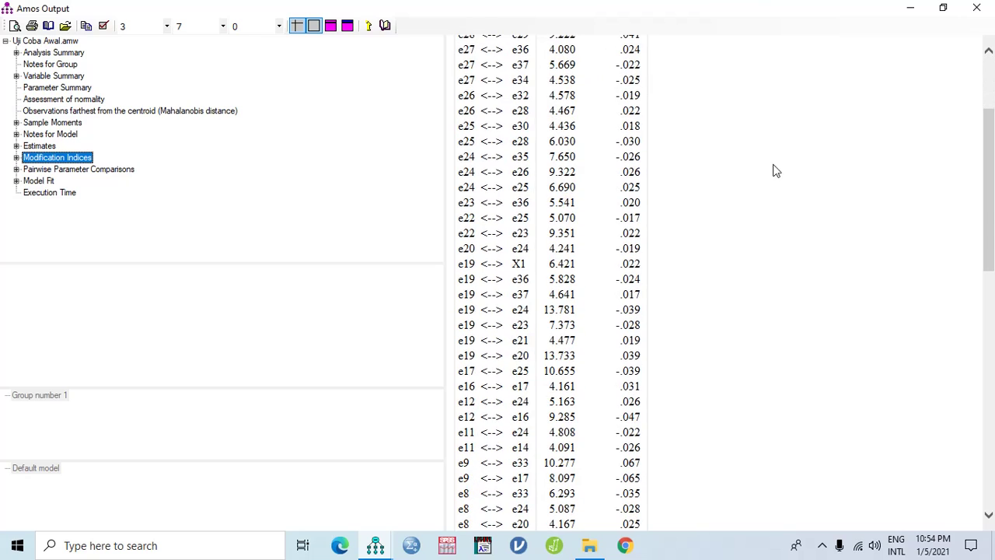
scroll(765, 167, "down", 3)
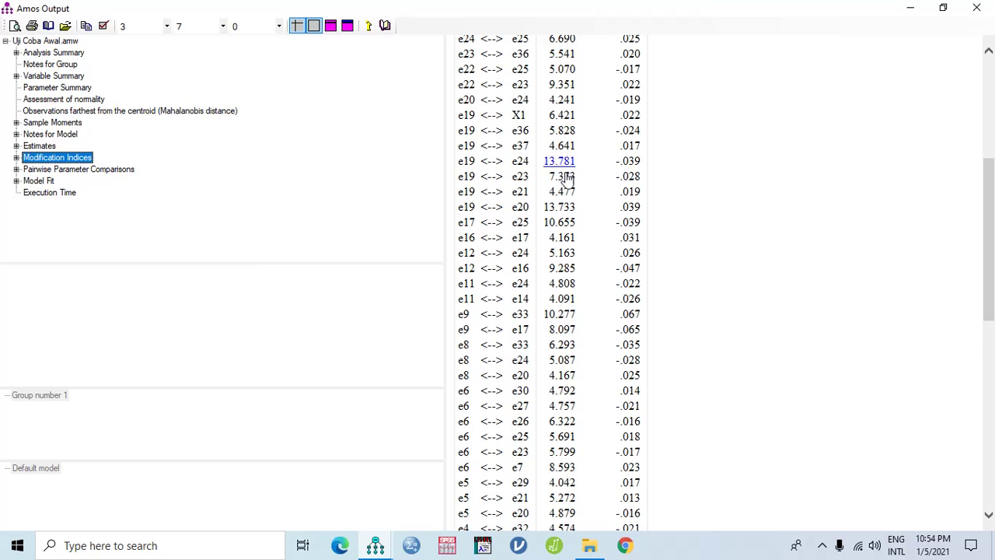
left_click(378, 547)
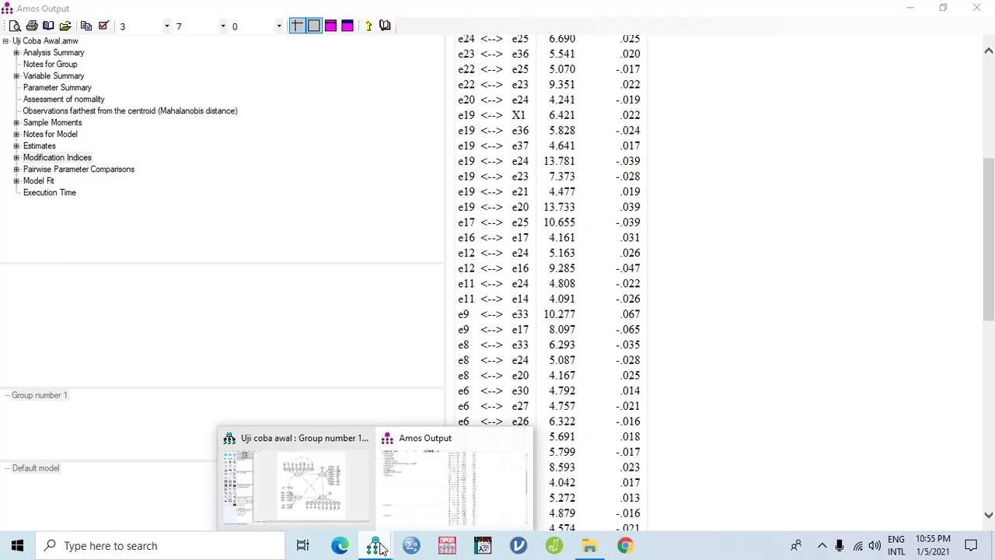
left_click(311, 470)
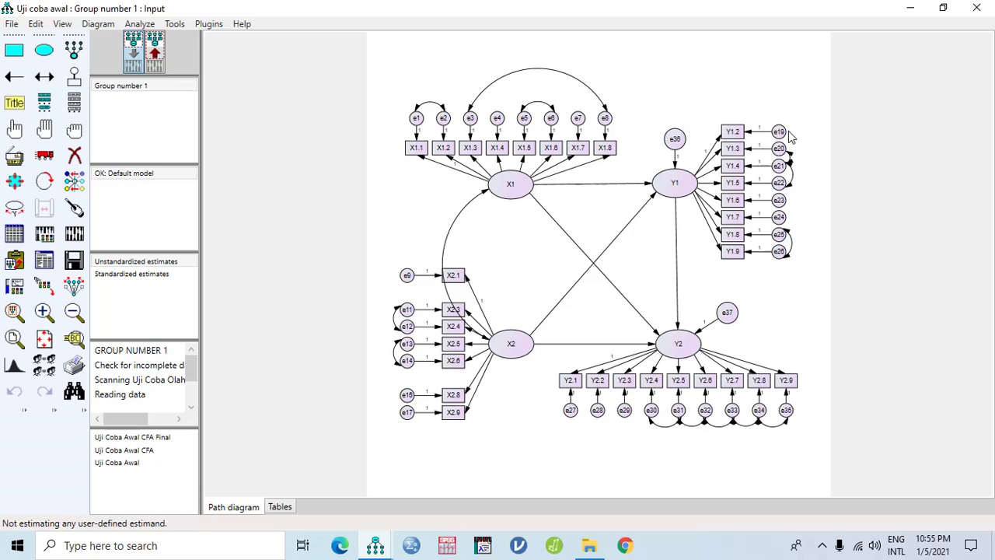
left_click(45, 77)
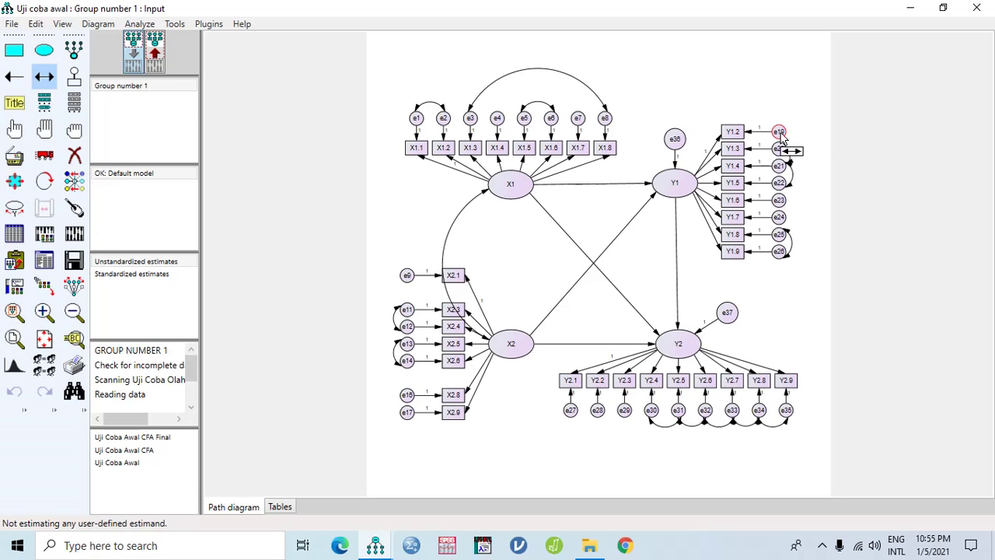
left_click_drag(782, 136, 784, 218)
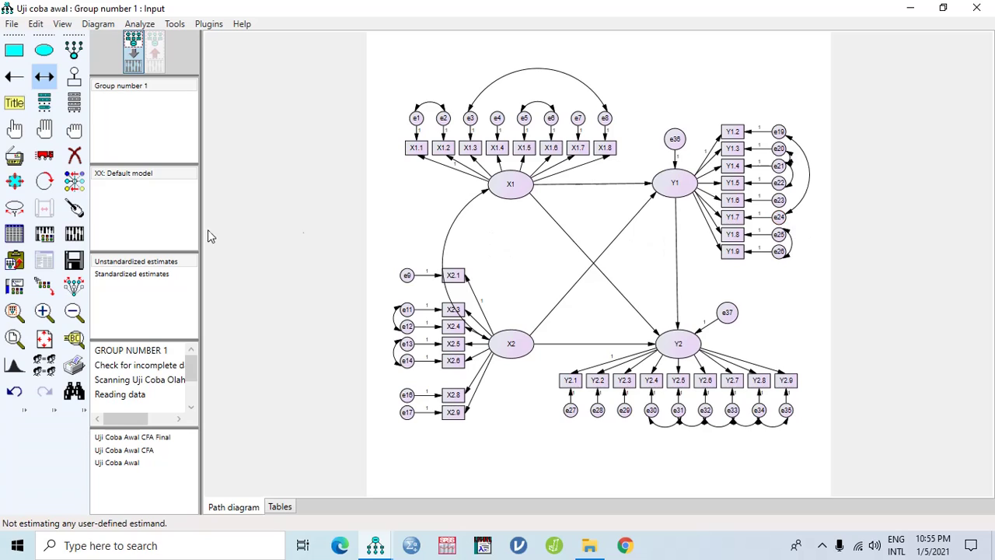
left_click(74, 234)
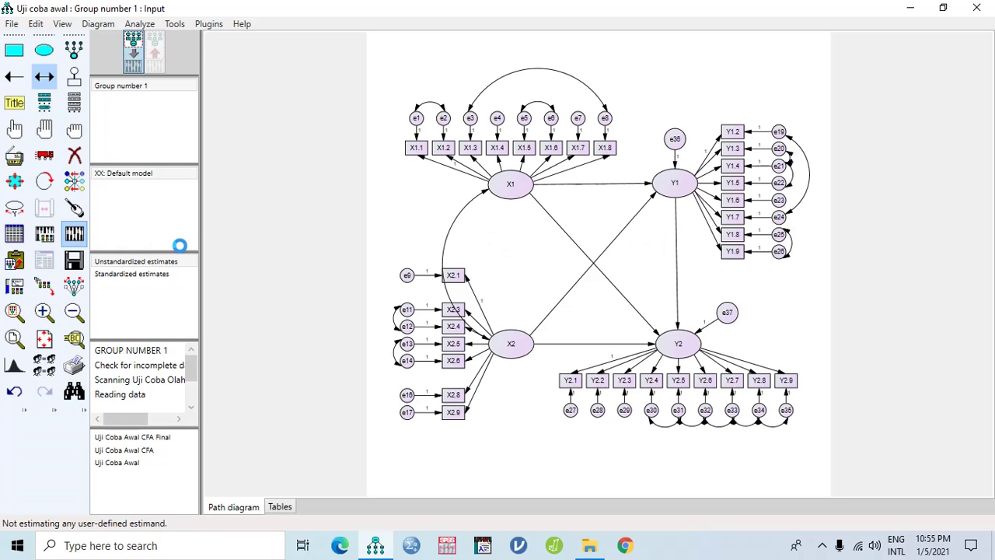
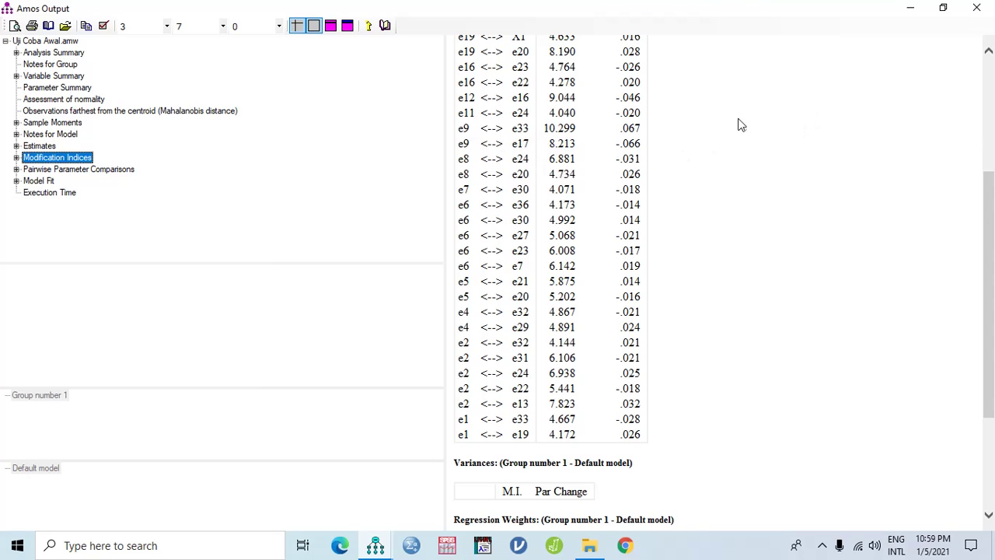
Search the modification indices for e9 and e33 to compare how often each error term occurs, and close the output
scroll(863, 146, "up", 2)
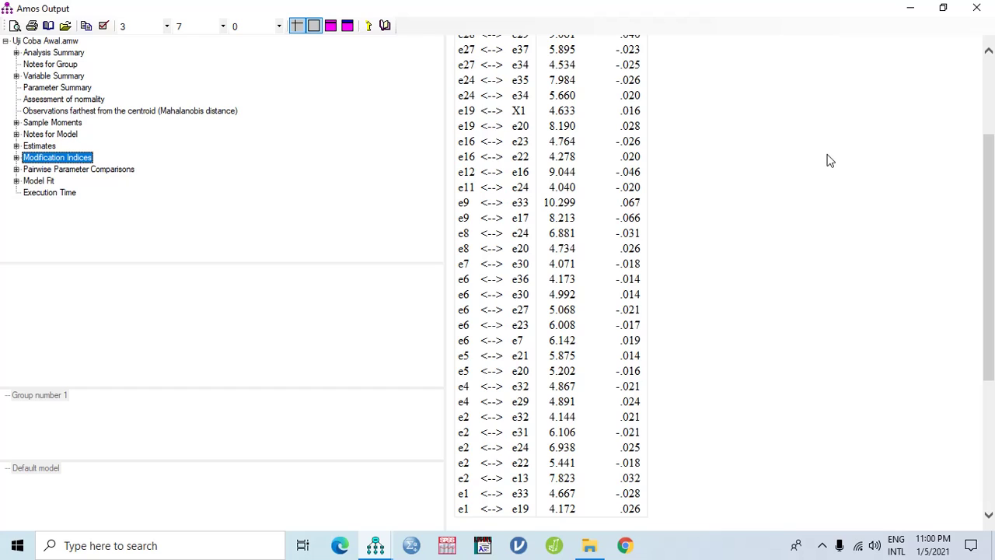
scroll(829, 160, "up", 3)
key("ctrl+f")
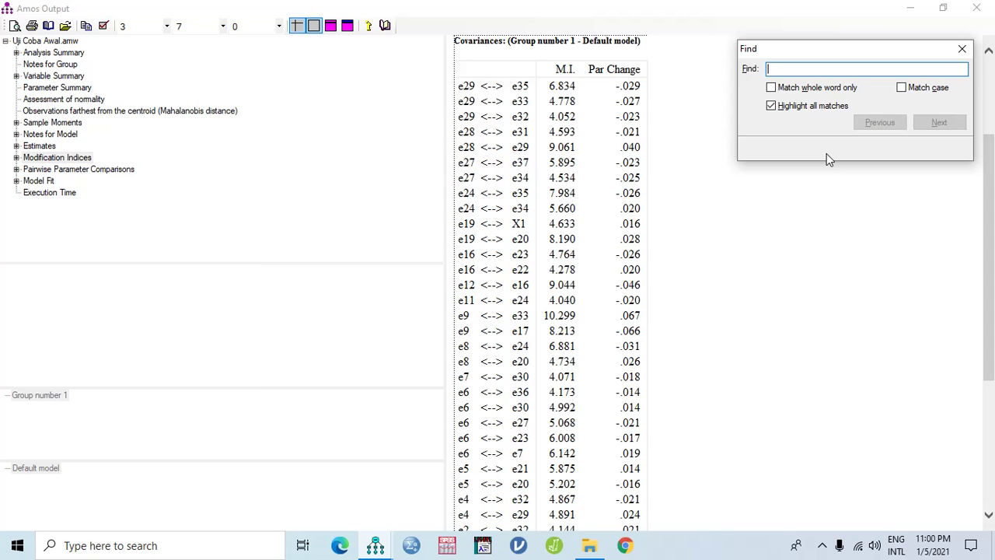
type("e9")
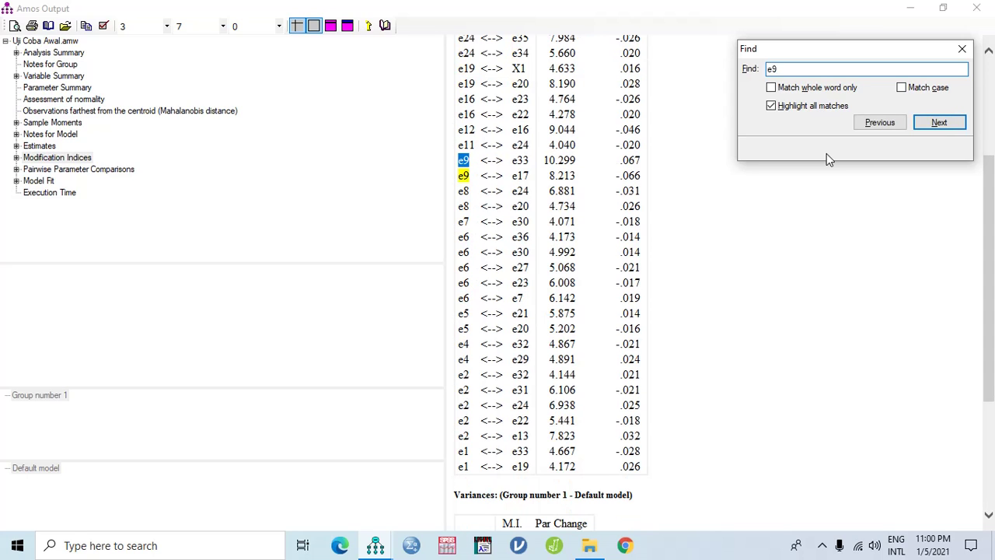
mouse_move(988, 189)
left_mouse_down()
mouse_move(990, 124)
mouse_move(991, 192)
left_mouse_up()
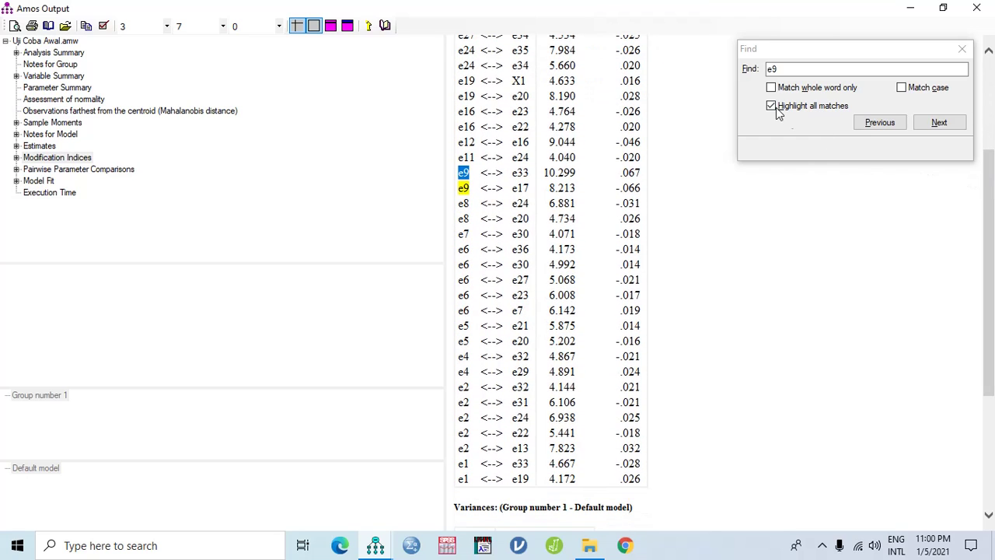
left_click(801, 67)
key("BackSpace")
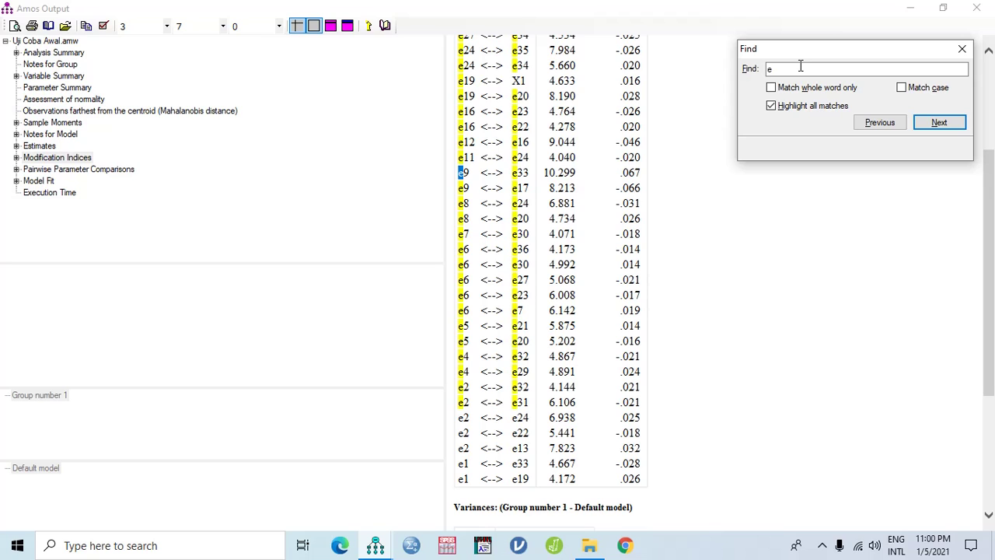
type("33")
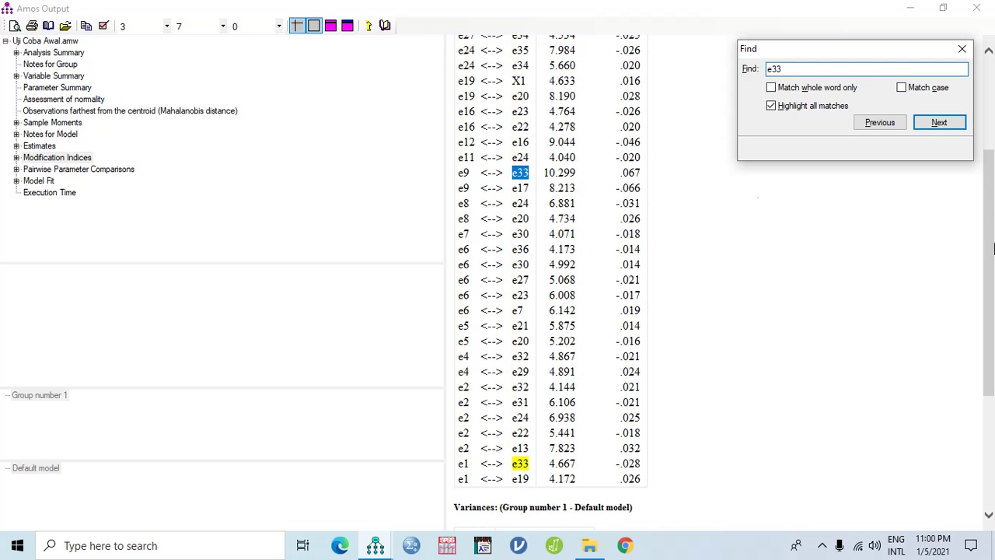
mouse_move(989, 211)
left_mouse_down()
mouse_move(991, 113)
mouse_move(991, 211)
left_mouse_up()
left_click(961, 50)
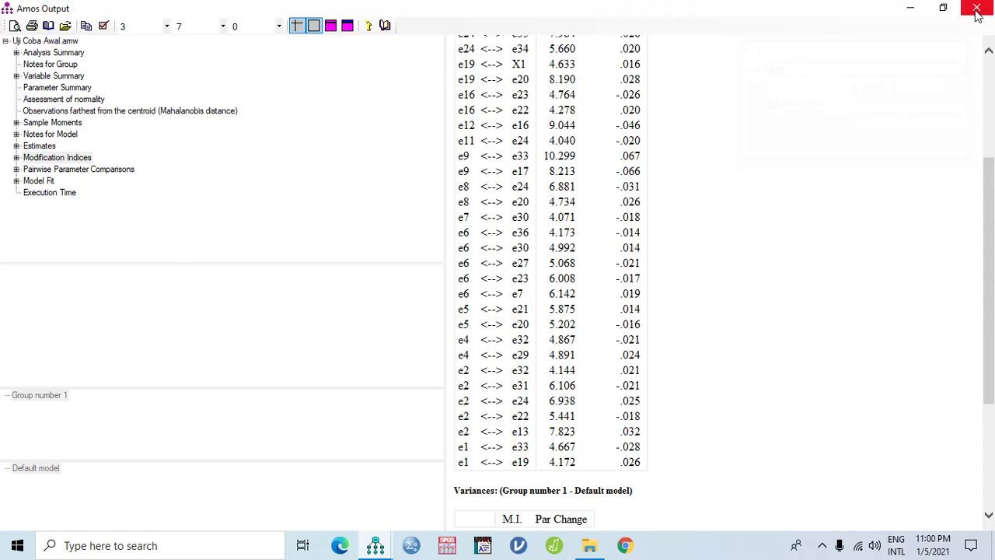
left_click(977, 8)
Delete indicator Y2.7 and its error term e33 from construct Y2 in the path diagram
left_click(74, 155)
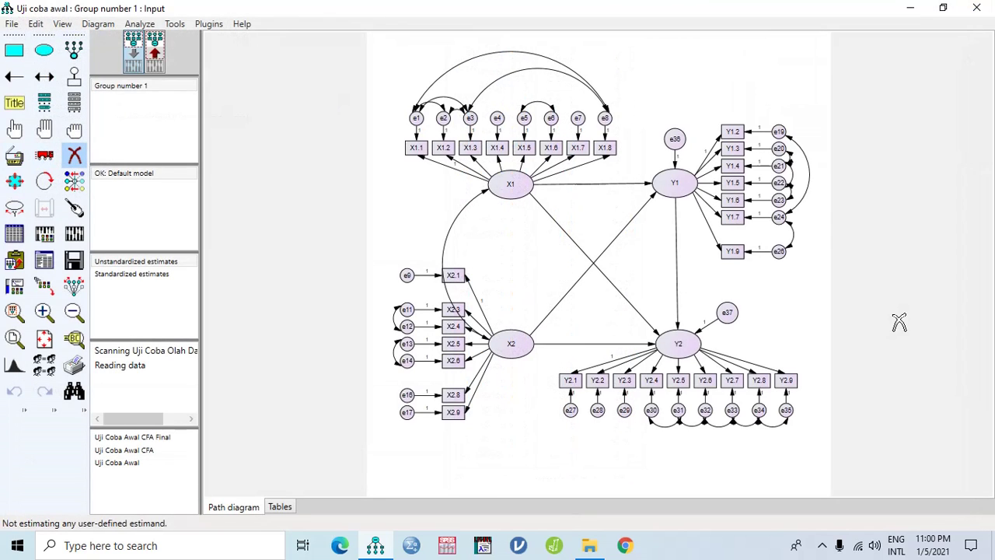
left_click(731, 381)
left_click(731, 410)
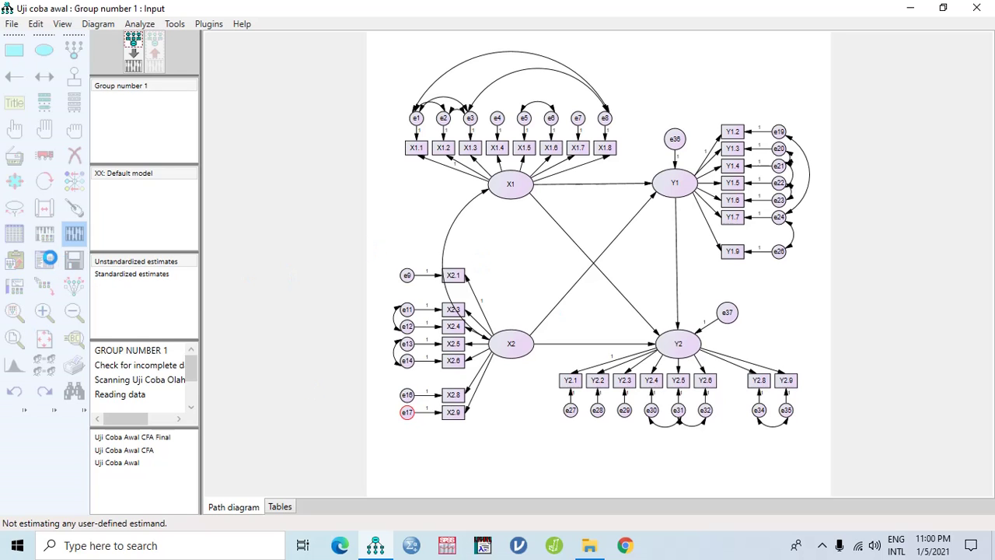
Calculate the estimates for the model without Y2.7, and review the Model Fit summary and covariance modification indices in the text output
left_click(47, 258)
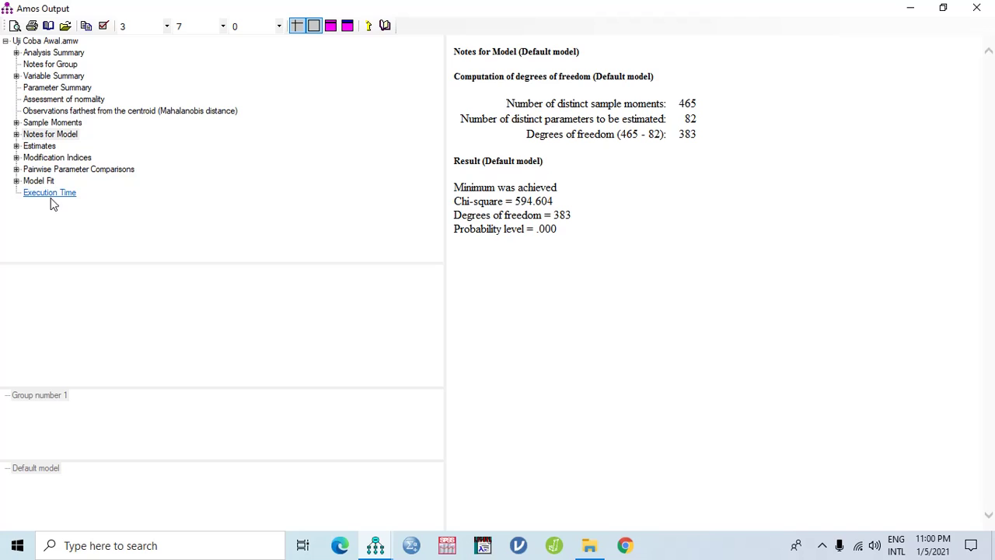
left_click(47, 184)
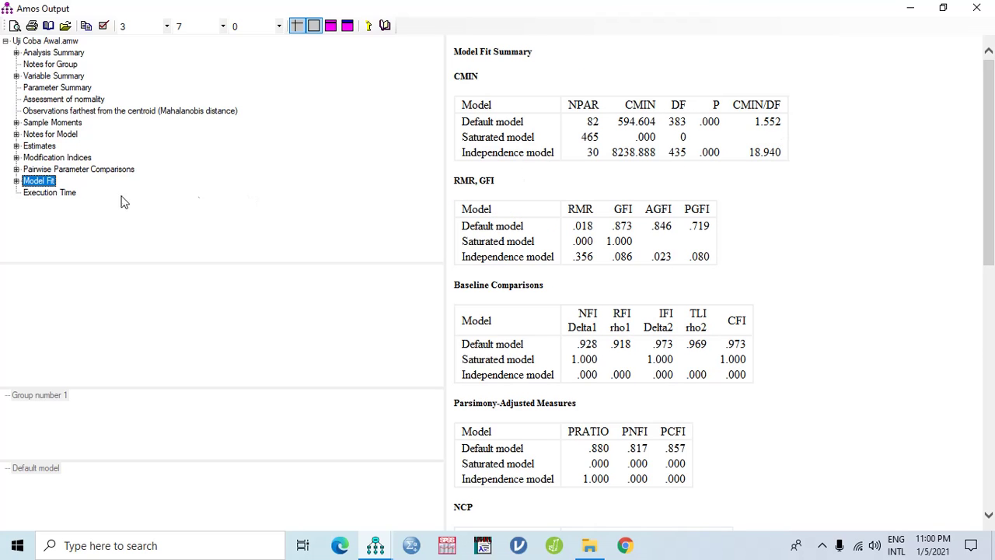
left_click(66, 159)
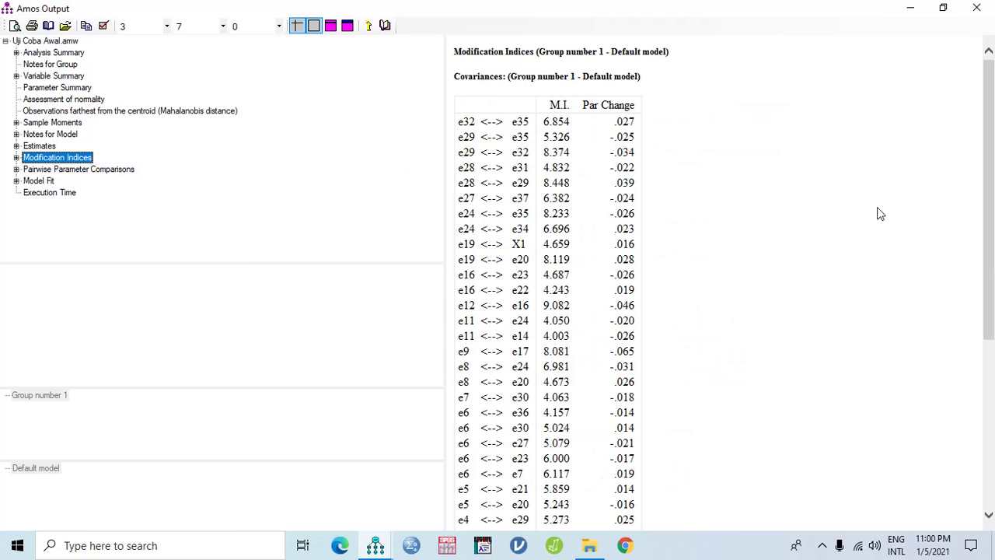
scroll(759, 239, "down", 5)
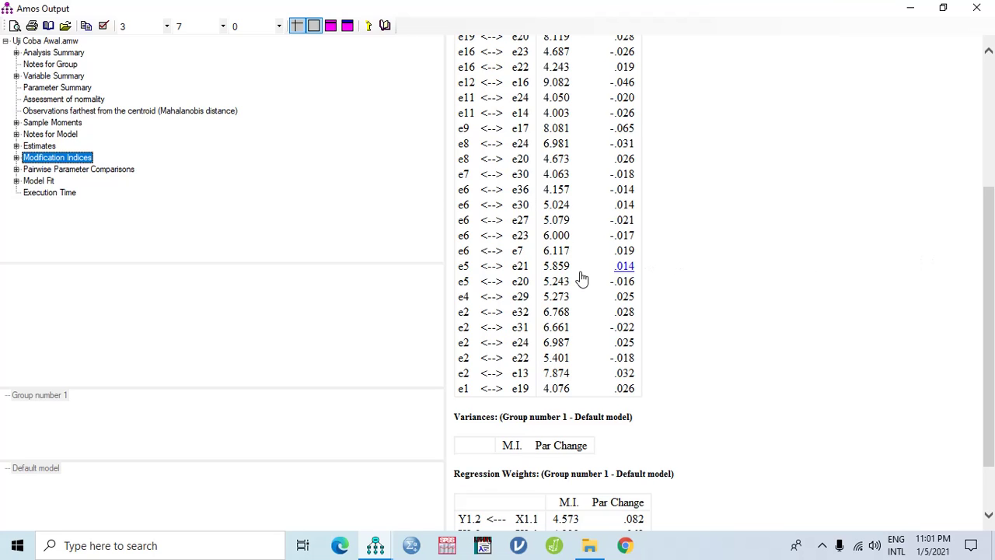
scroll(583, 278, "up", 5)
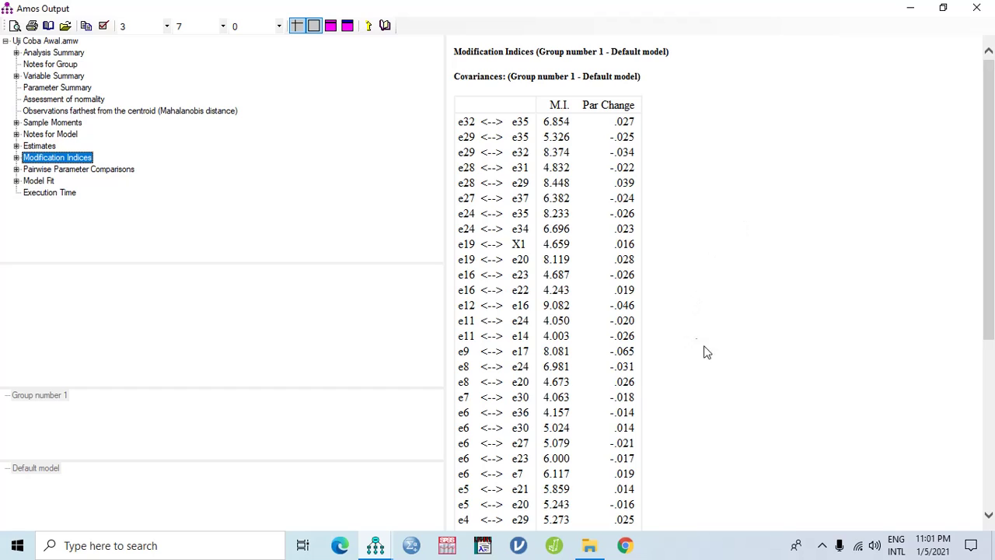
scroll(852, 339, "down", 3)
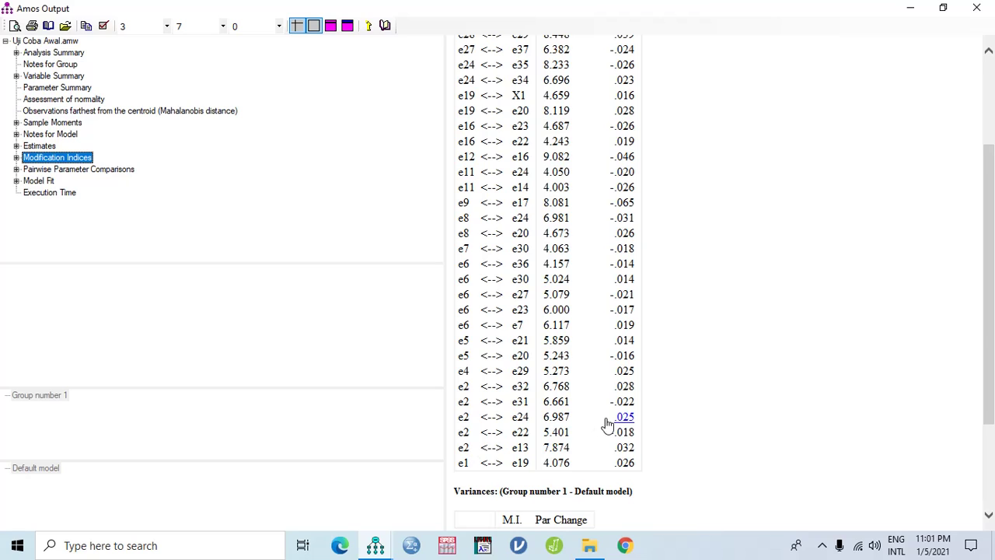
scroll(675, 421, "up", 2)
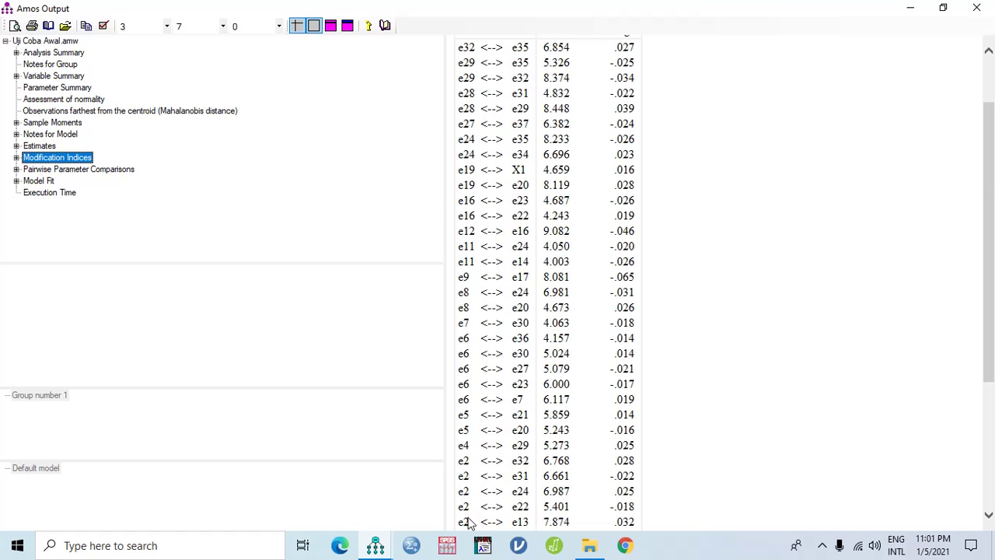
scroll(513, 488, "down", 3)
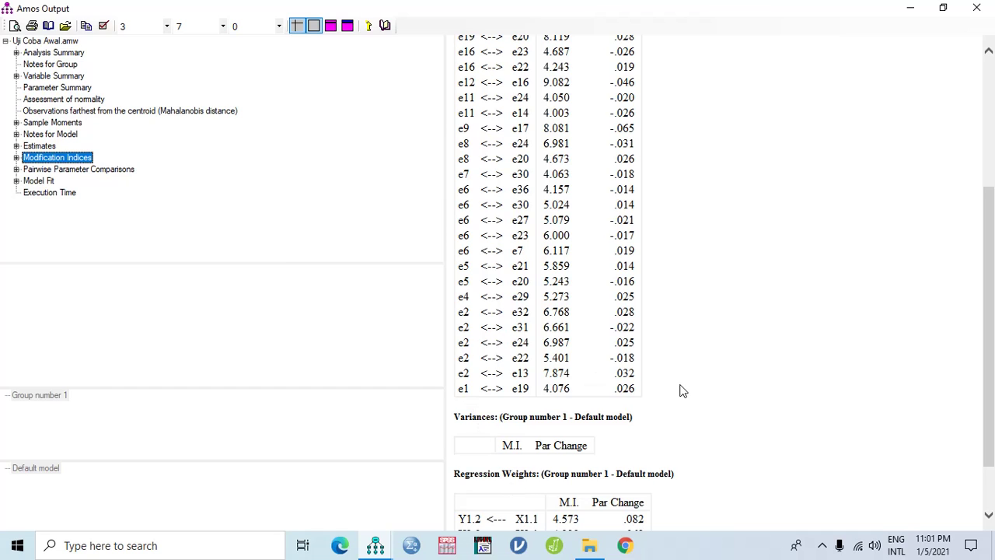
Return to the path diagram and delete indicator X1.2 and its error term e2 from construct X1
left_click(377, 547)
left_click(337, 494)
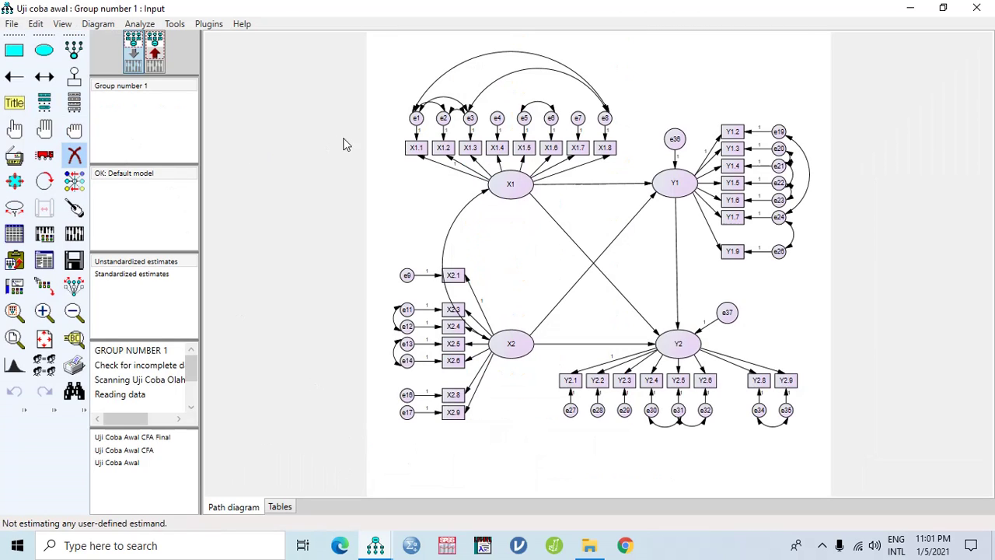
left_click(444, 118)
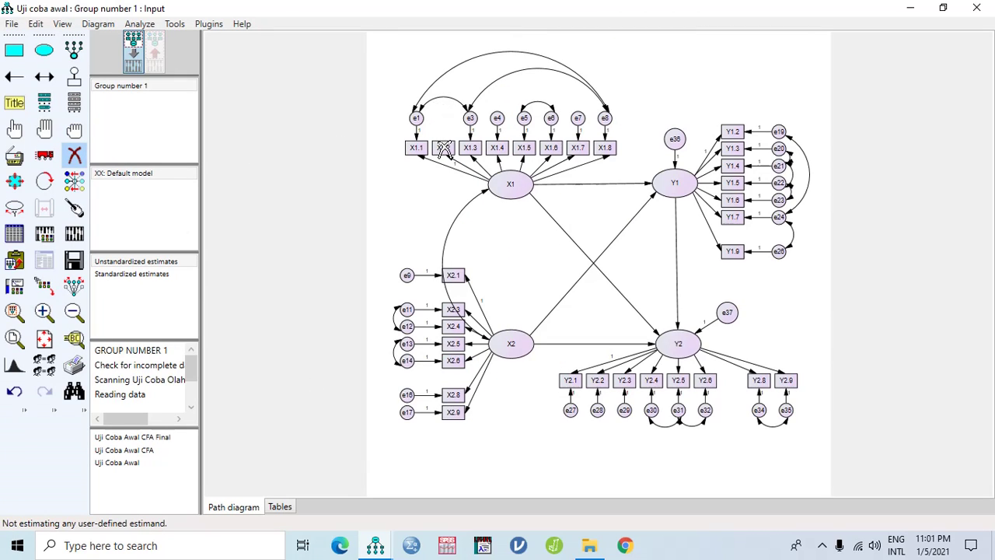
left_click(444, 148)
Calculate the estimates for the model without X1.2, and check the Model Fit summary and modification indices before closing the output
left_click(72, 237)
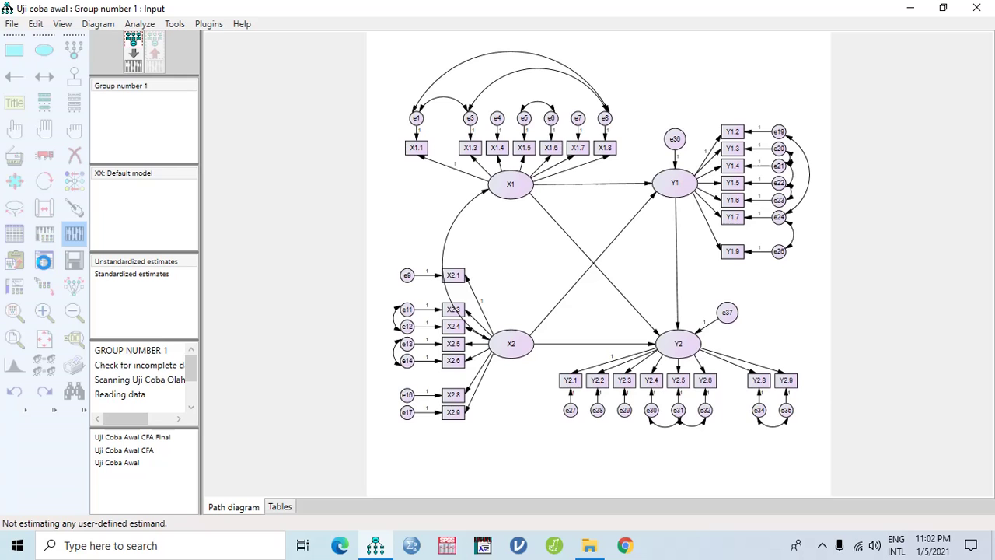
left_click(74, 233)
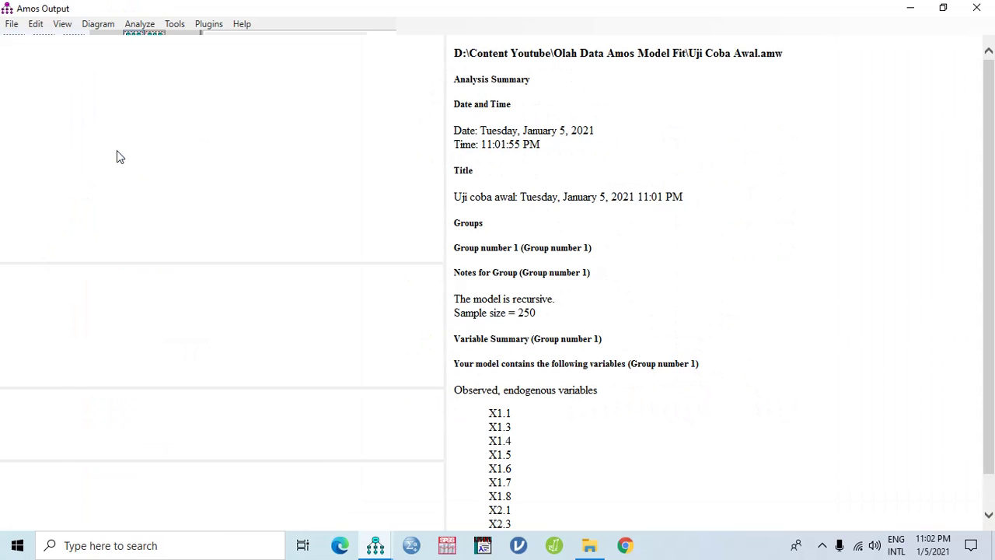
left_click(39, 181)
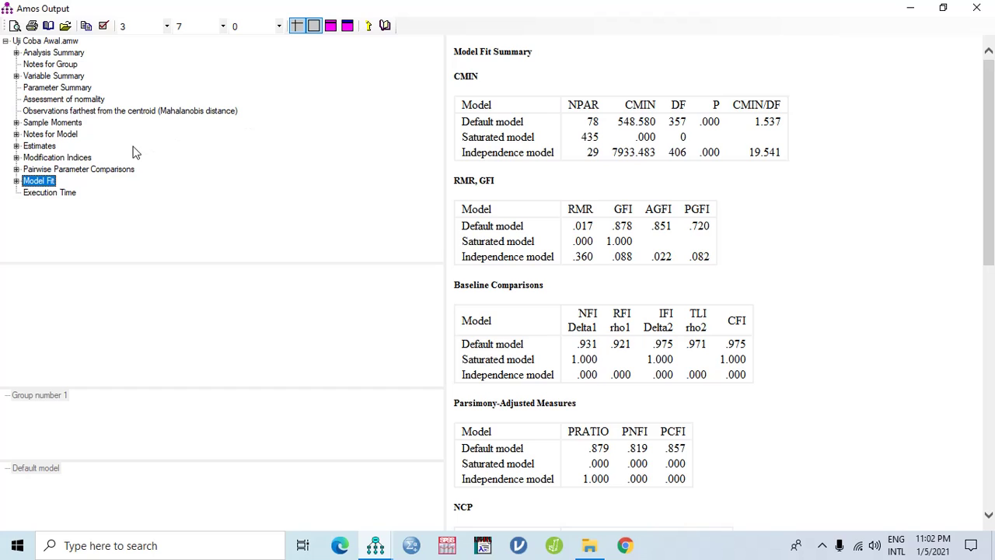
left_click(98, 157)
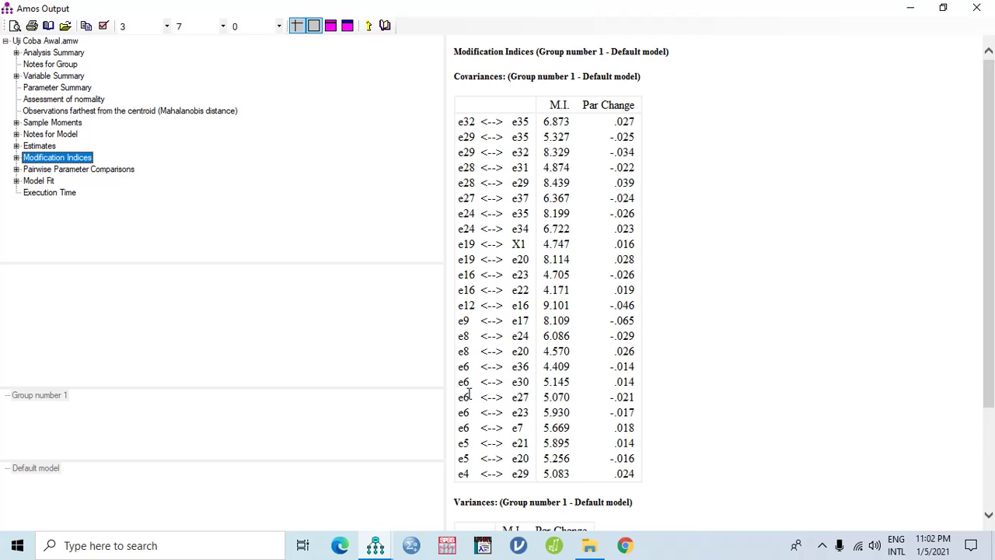
left_click(977, 8)
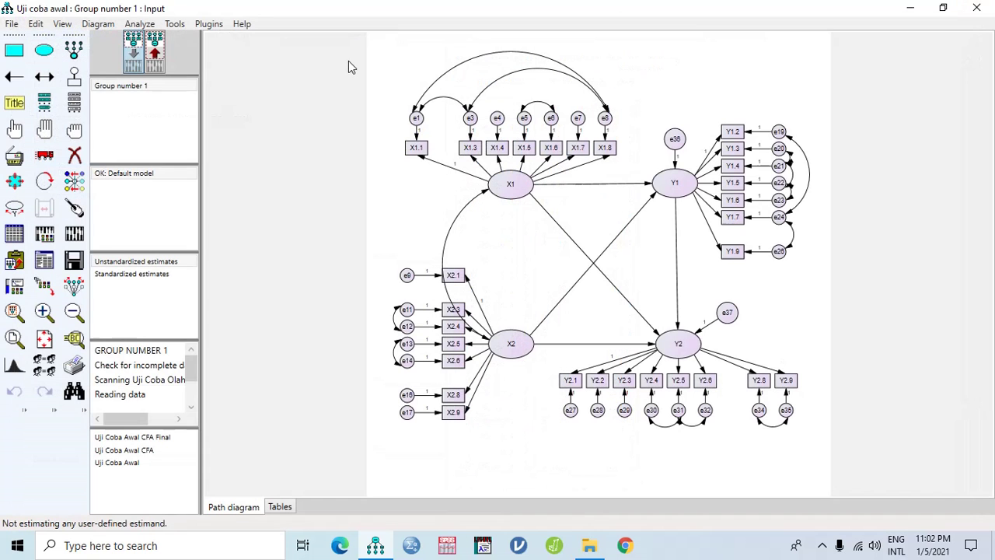
Delete indicator X1.6 and its error term e6 from construct X1 in the path diagram
left_click(74, 155)
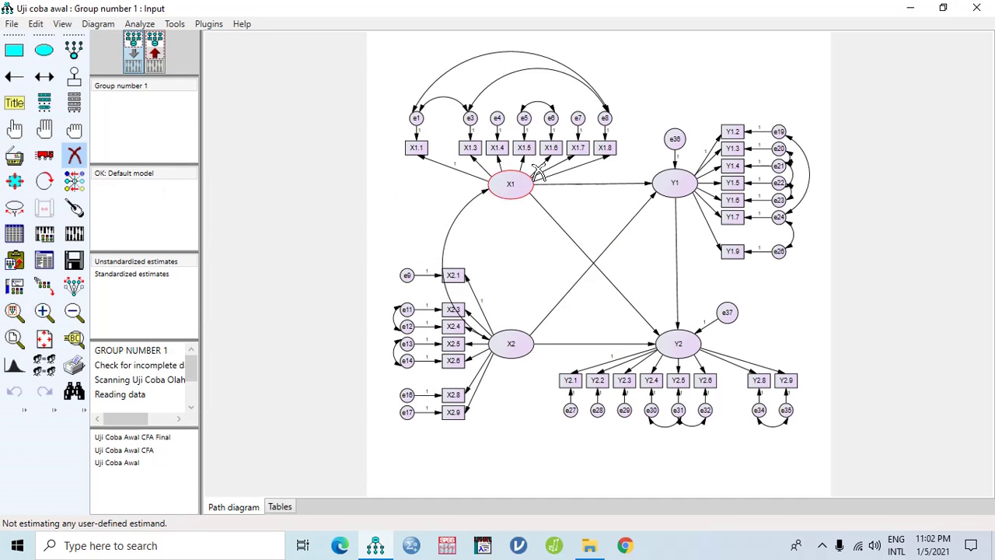
left_click(551, 147)
left_click(551, 119)
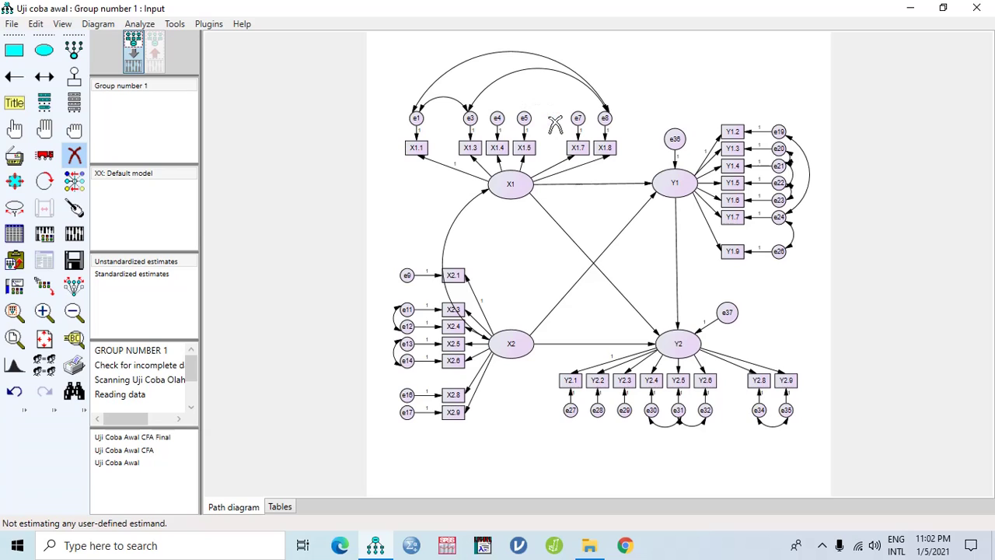
Calculate the estimates for the model without X1.6, and review the Model Fit summary and modification indices in the text output
left_click(74, 233)
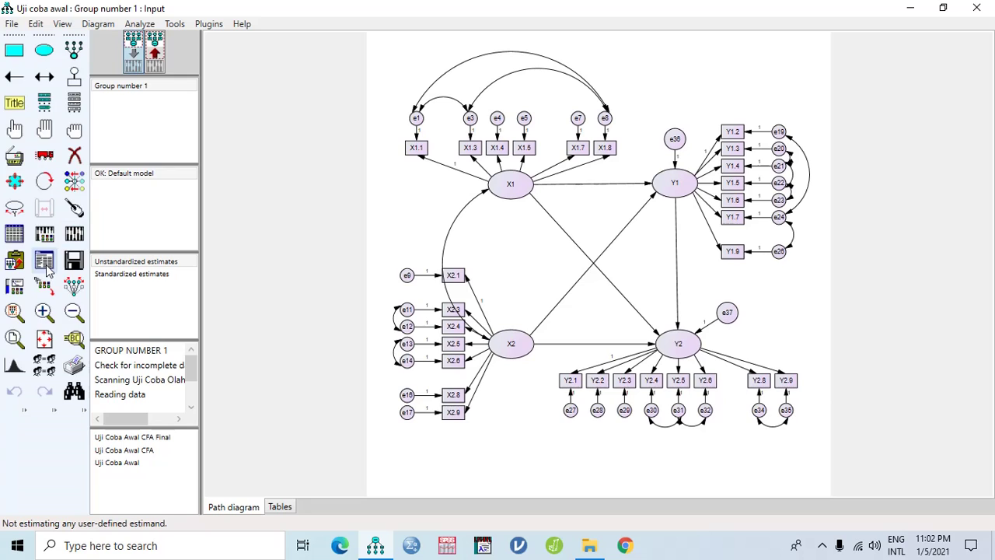
left_click(45, 263)
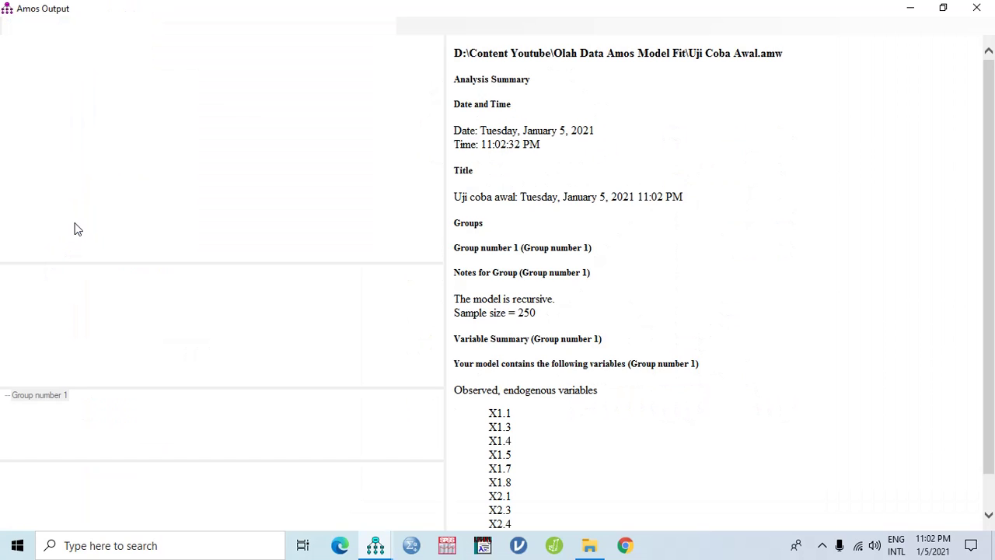
left_click(45, 192)
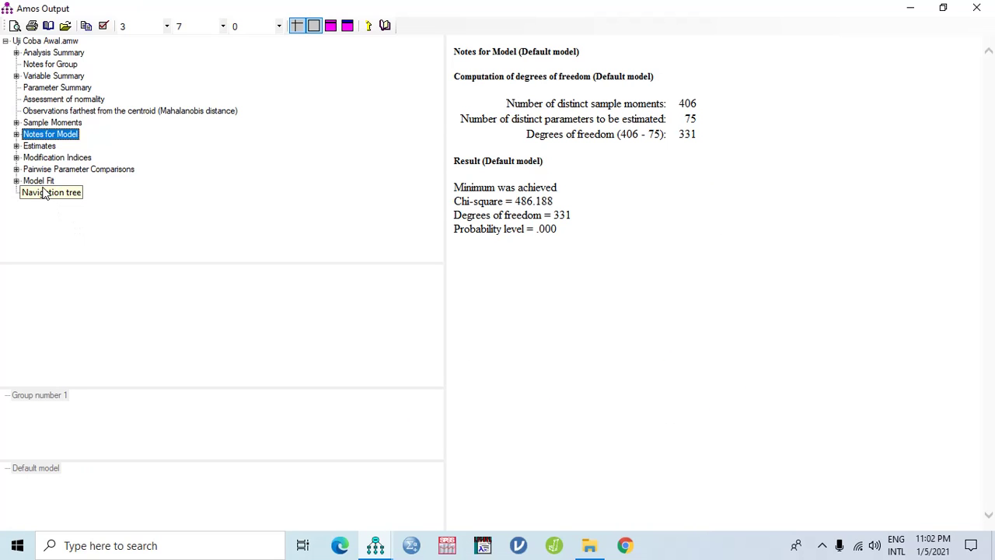
left_click(39, 180)
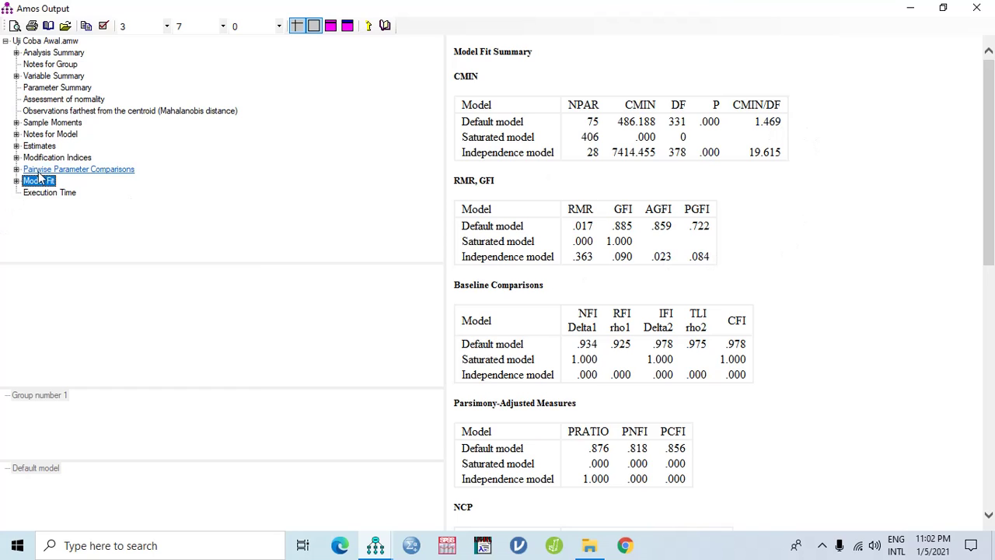
left_click(57, 157)
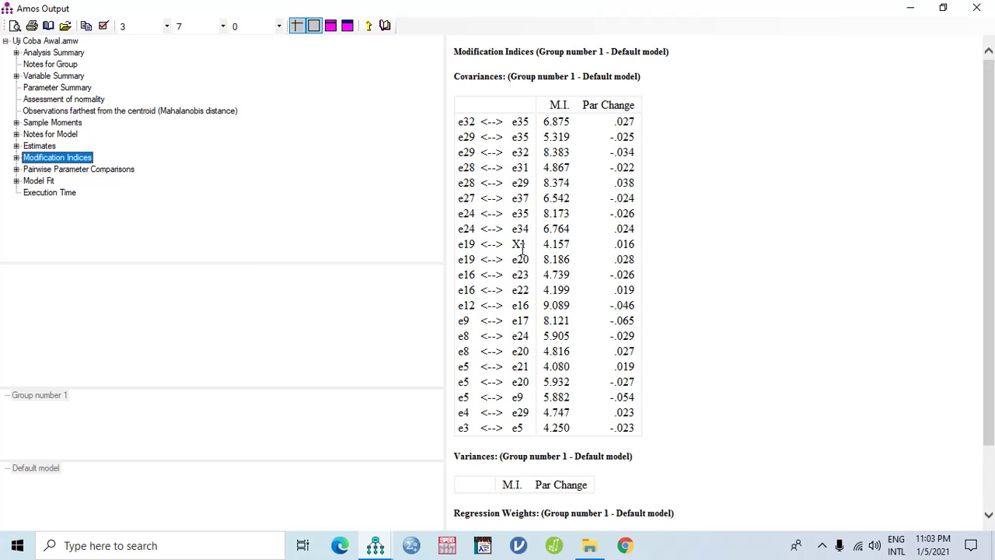
Close the text output and delete indicator Y2.3 and its error term e29 from construct Y2 in the path diagram
left_click(983, 7)
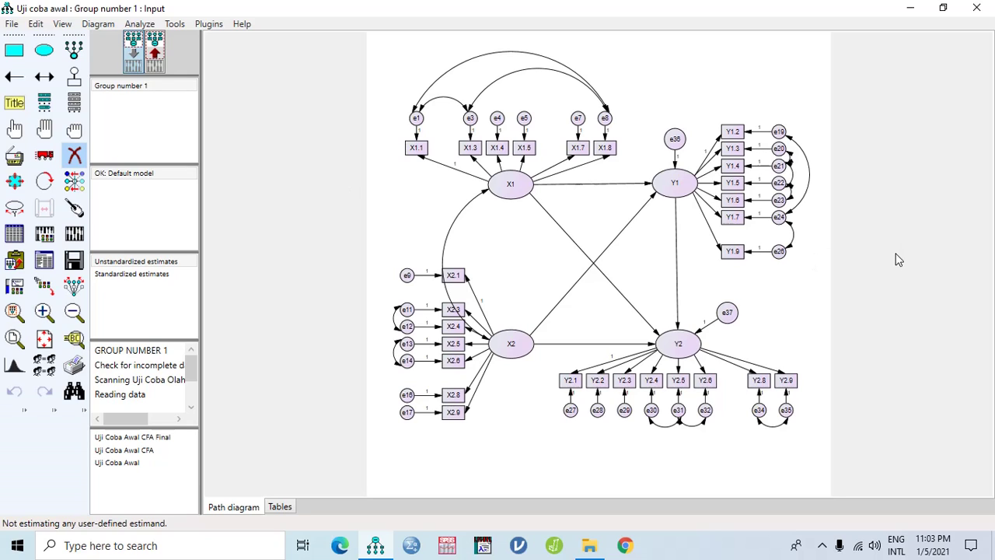
left_click(624, 381)
left_click(624, 409)
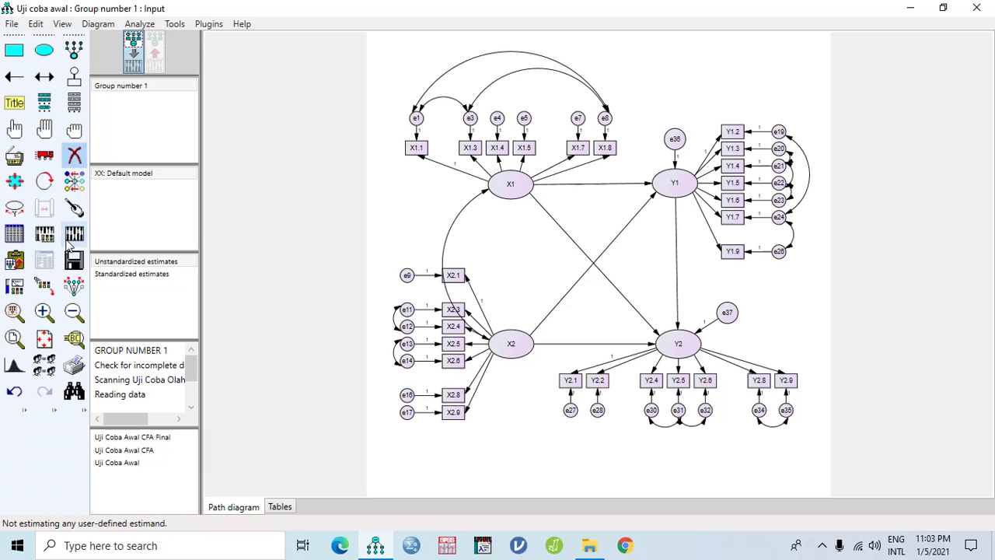
Calculate the estimates for the model without Y2.3, and review its Model Fit summary and modification indices
left_click(74, 234)
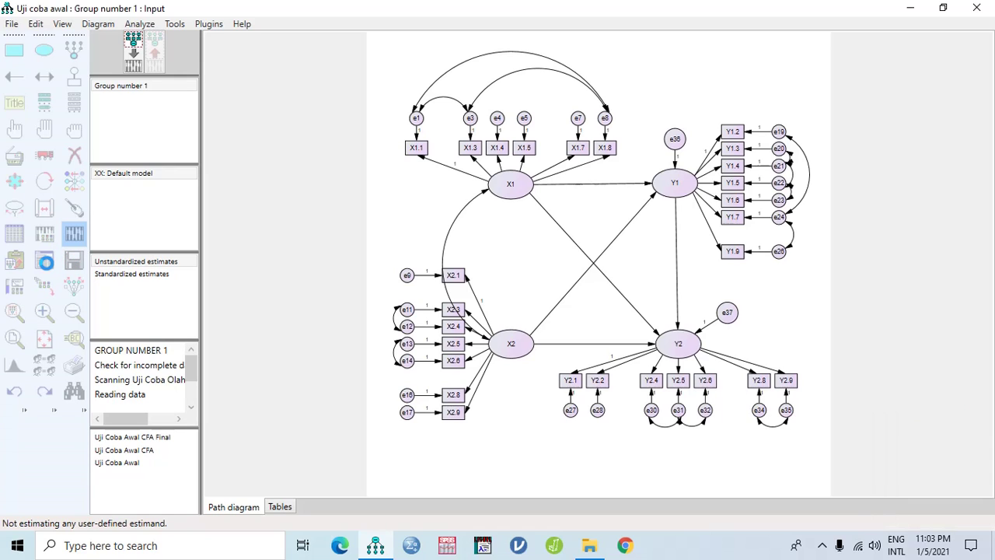
left_click(74, 233)
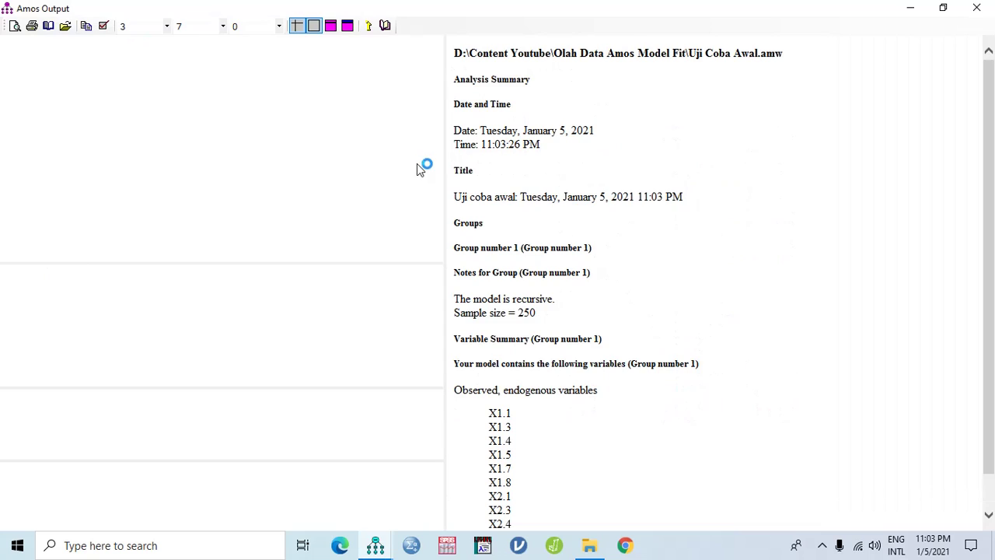
left_click(50, 134)
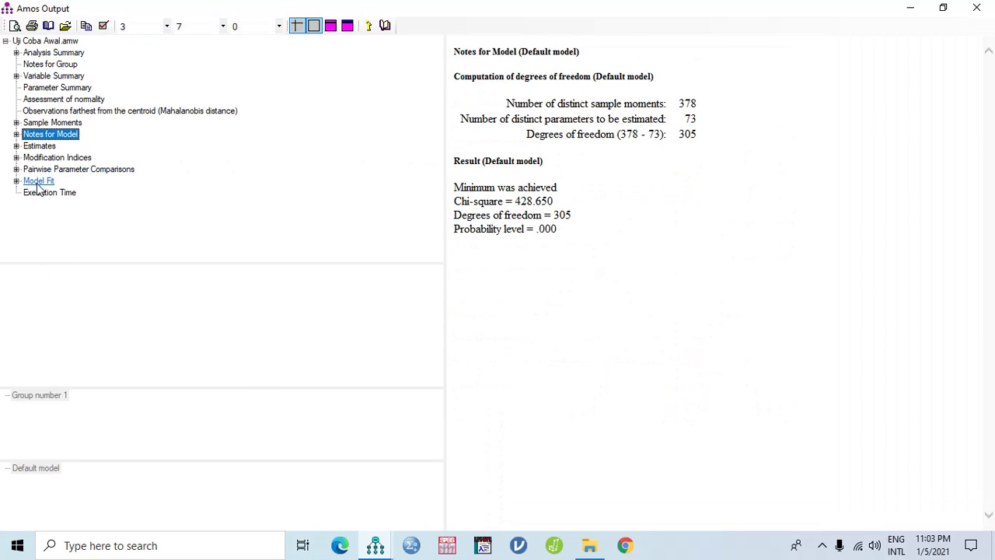
left_click(38, 181)
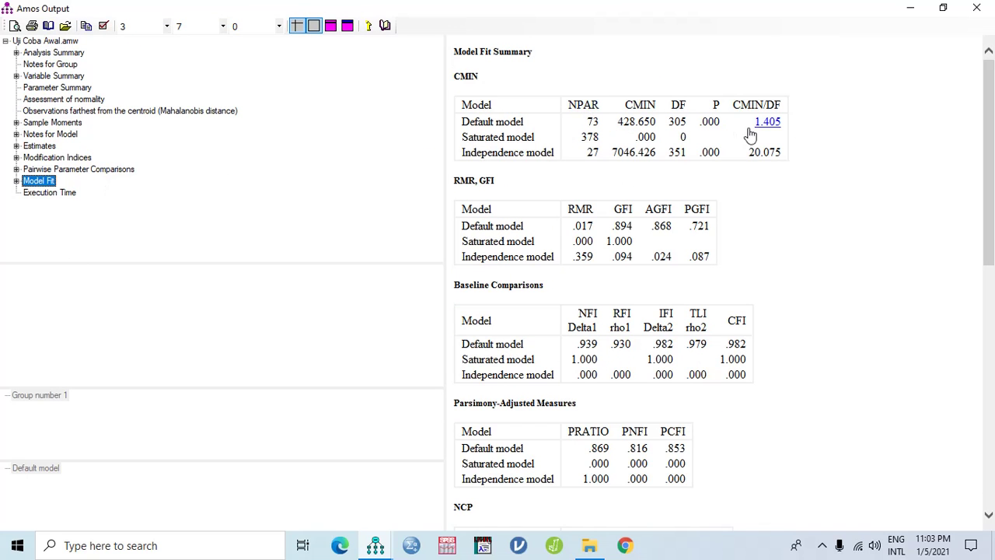
left_click(56, 157)
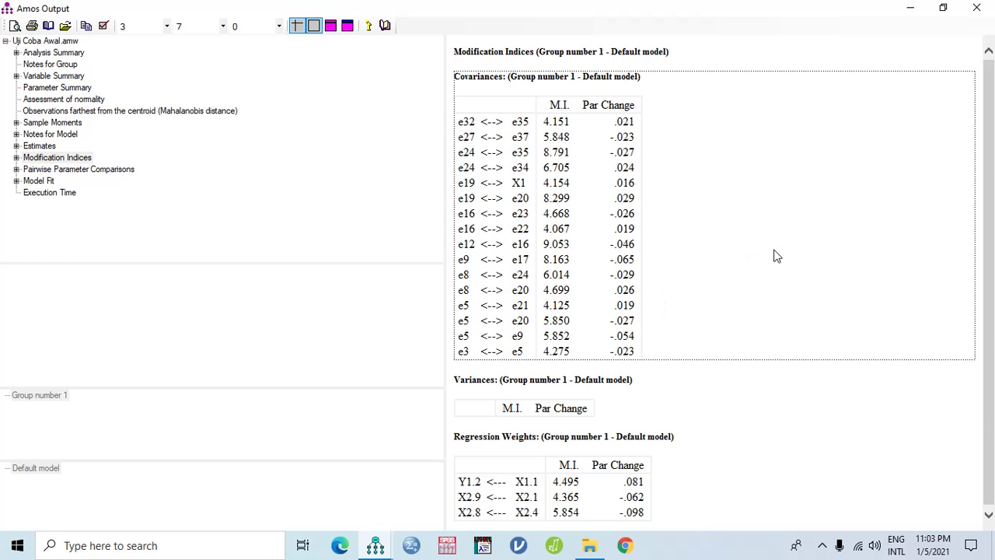
Find e20 in the modification indices, and delete indicator Y1.3 and its error term e20 from construct Y1
key("ctrl+f")
type("e20")
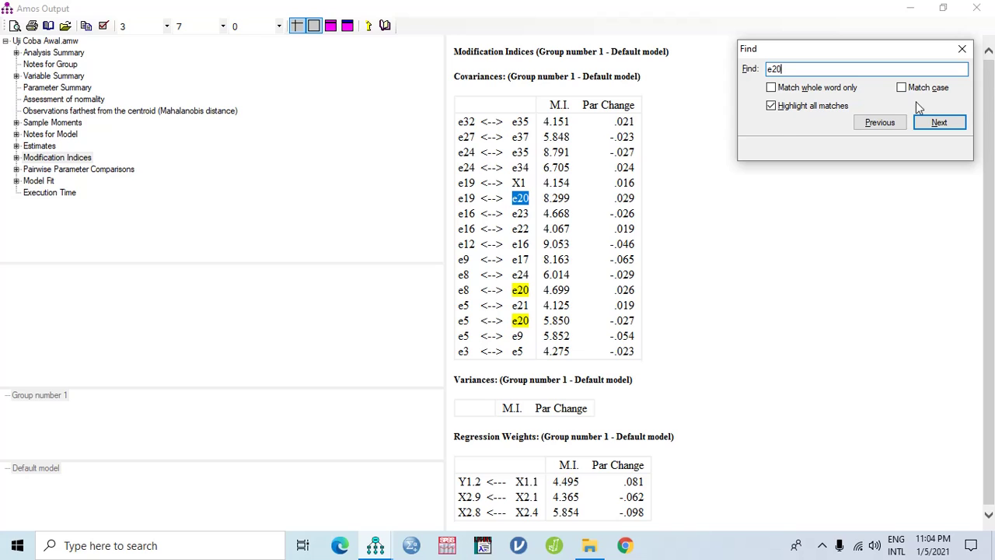
left_click(963, 51)
left_click(977, 8)
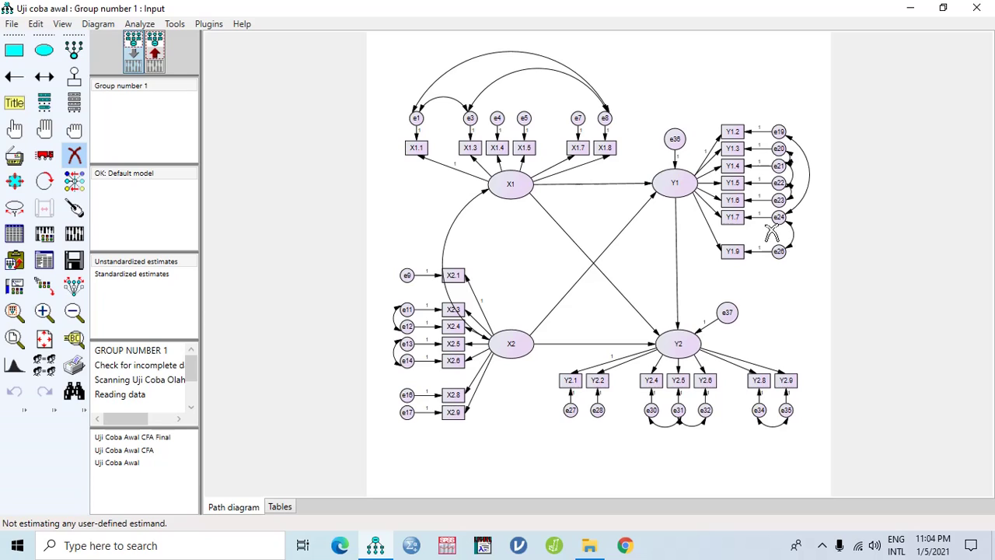
left_click(735, 150)
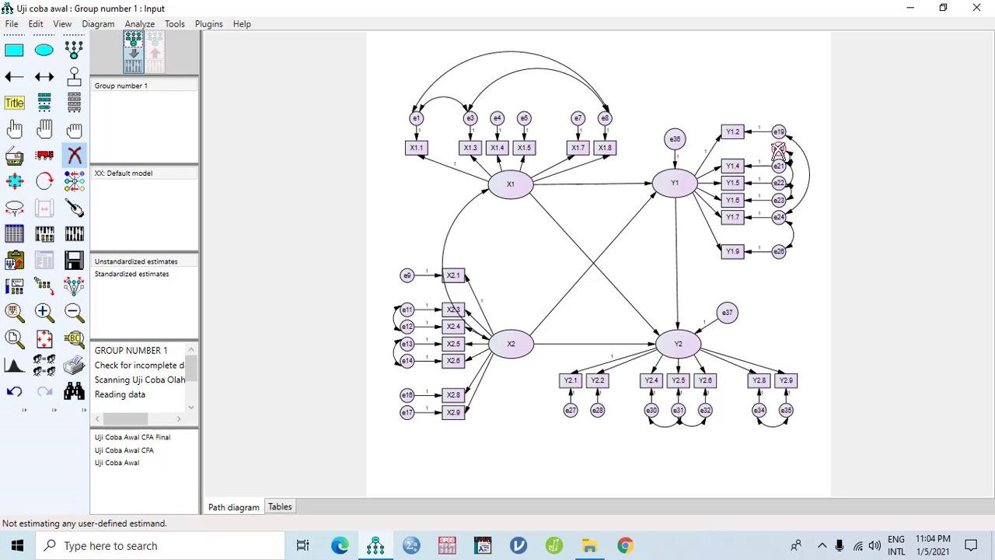
Calculate the estimates for the model without Y1.3, and check the Model Fit summary and modification indices in the output
left_click(76, 238)
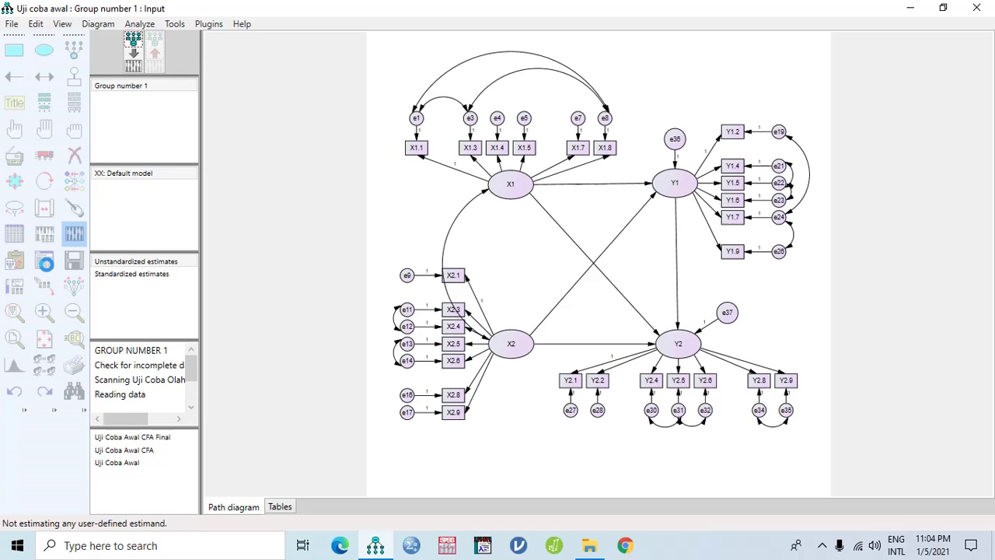
left_click(74, 234)
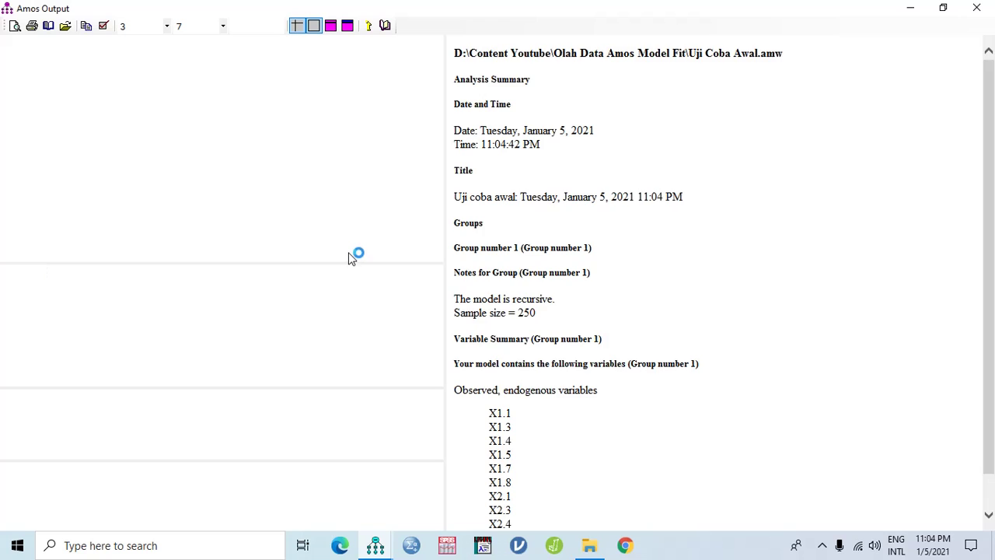
left_click(48, 181)
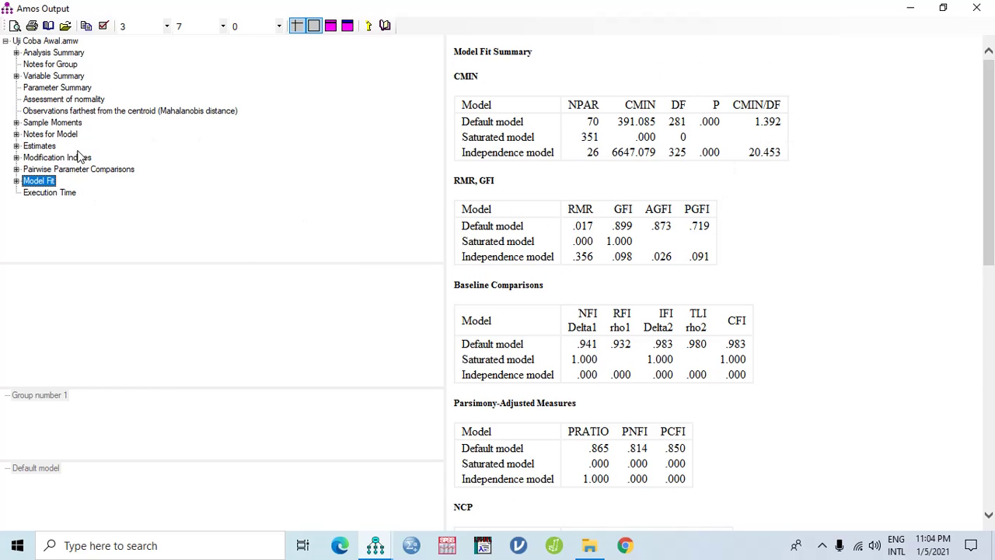
left_click(57, 159)
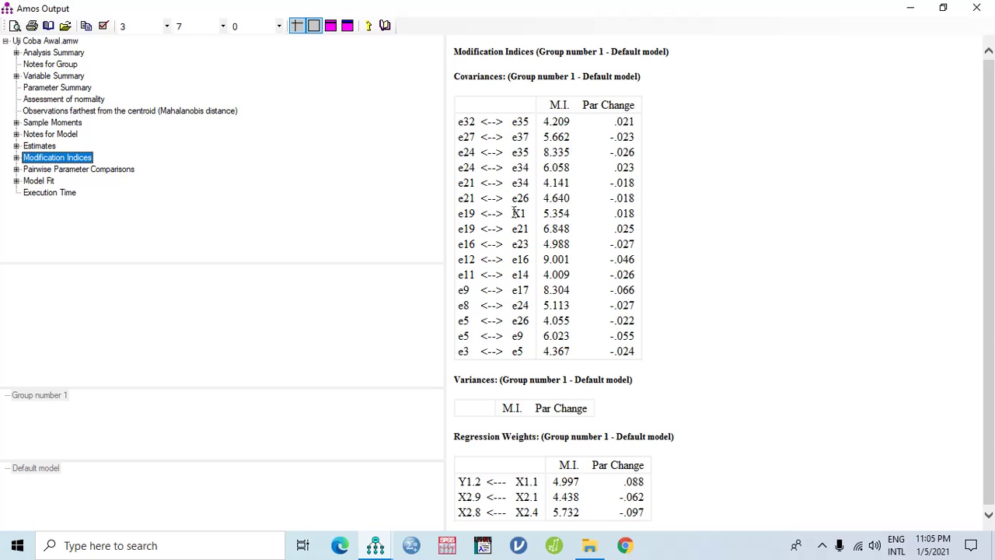
Search the covariance modification indices for error term e24
left_click(733, 201)
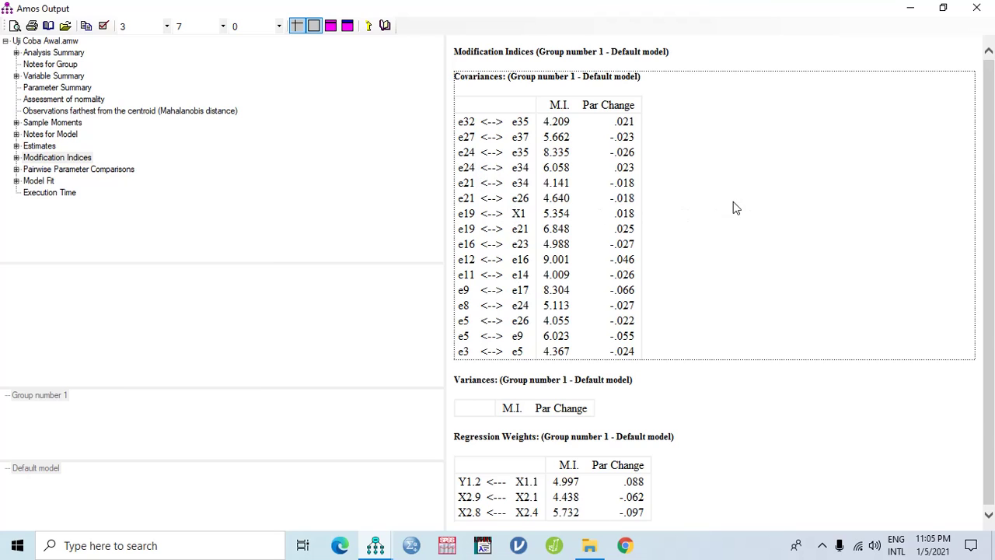
key("ctrl+f")
type("e245")
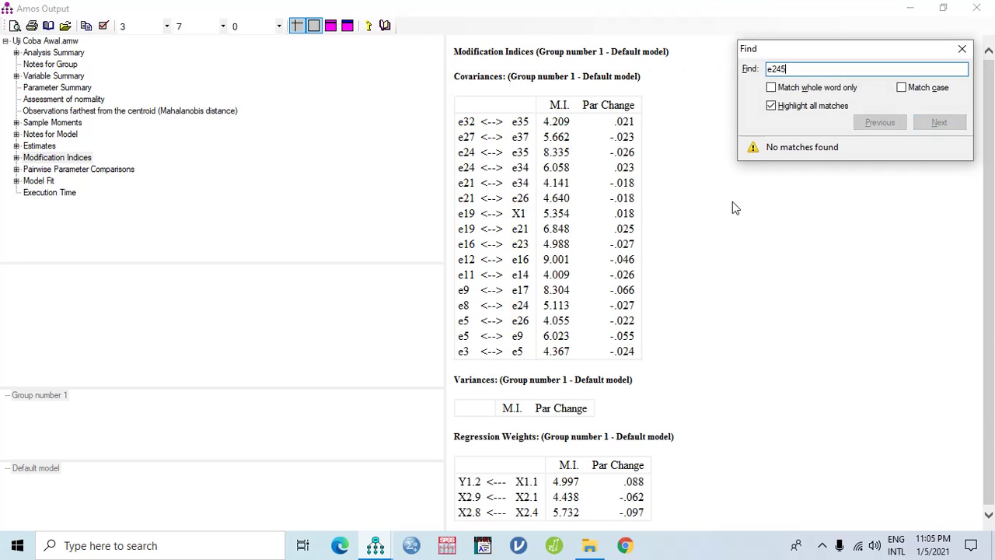
key("BackSpace")
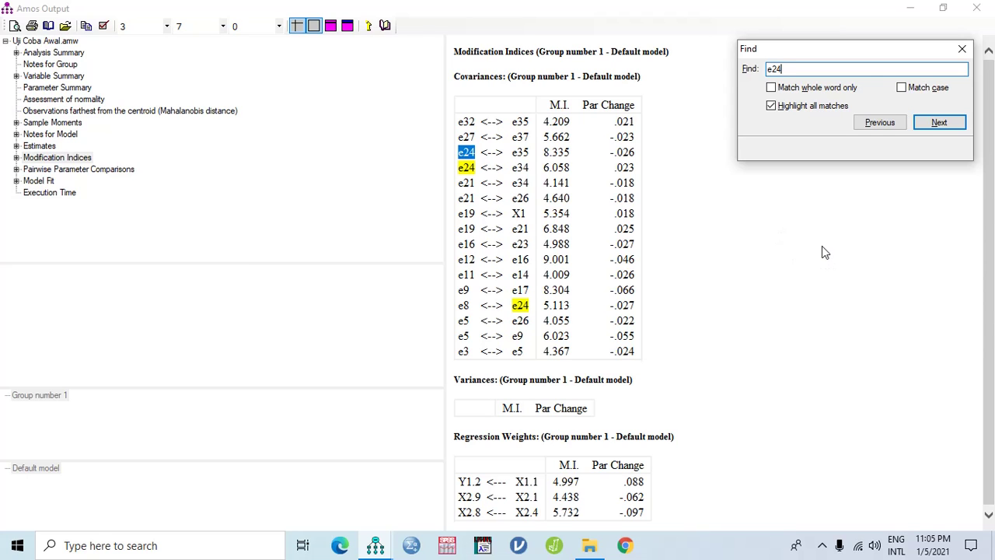
left_click(962, 49)
Return to the path diagram and delete indicator Y1.7 and its error term e24 from construct Y1
left_click(977, 7)
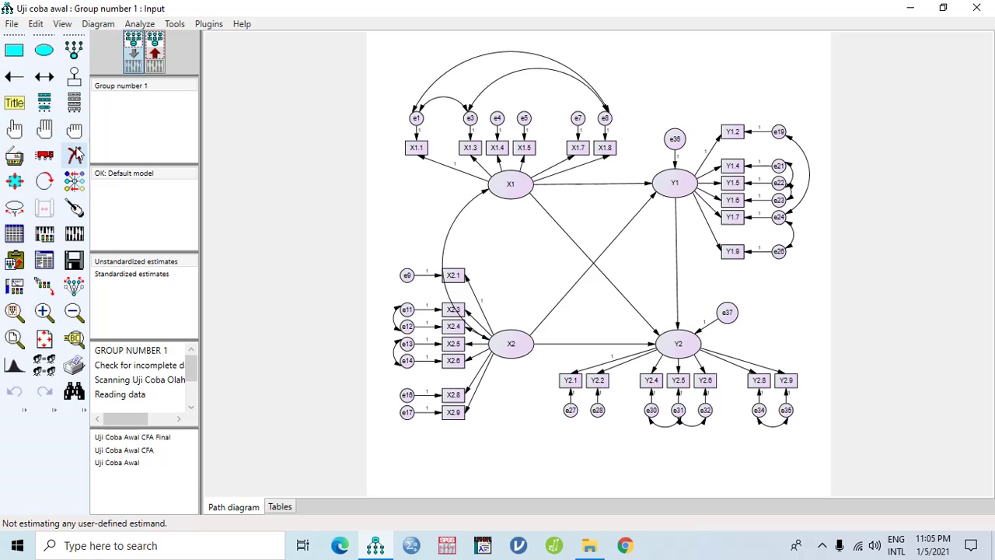
left_click(74, 156)
left_click(735, 219)
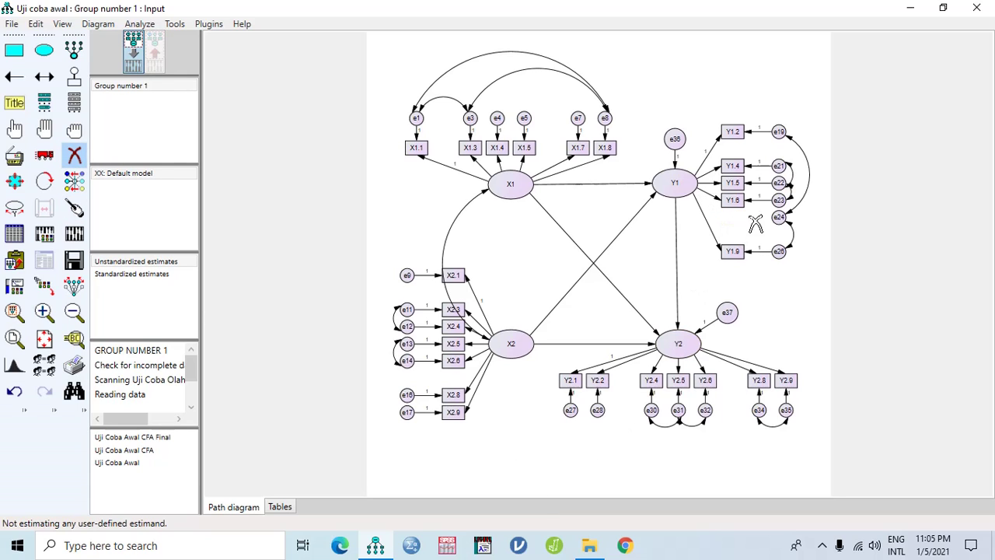
left_click(779, 217)
Calculate the estimates for the model without Y1.7, and review the resulting Model Fit summary and modification indices
left_click(73, 233)
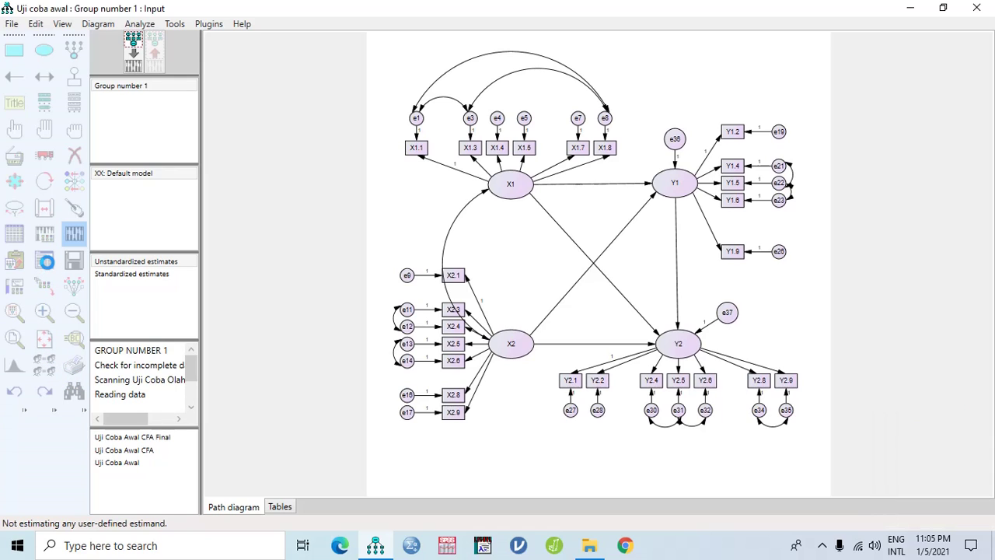
left_click(74, 233)
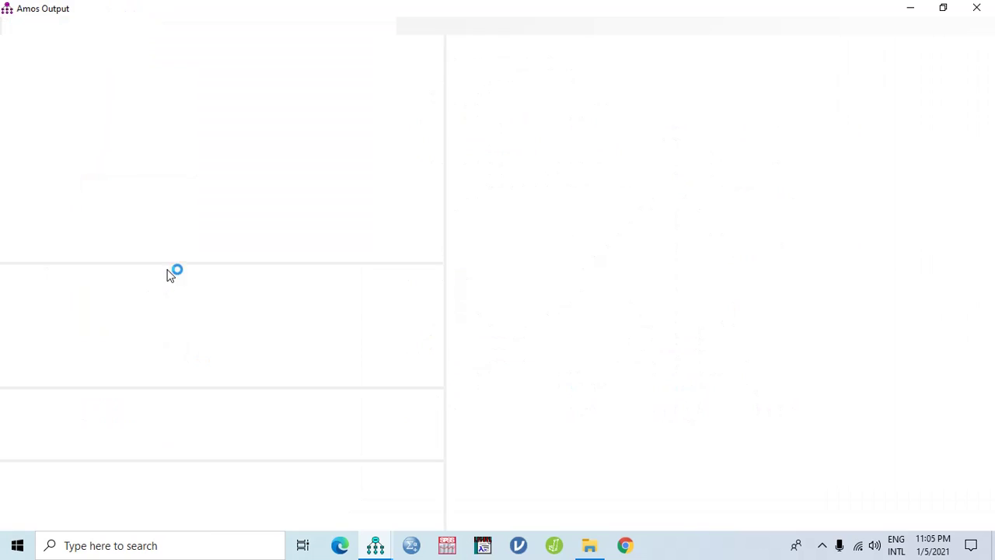
left_click(41, 181)
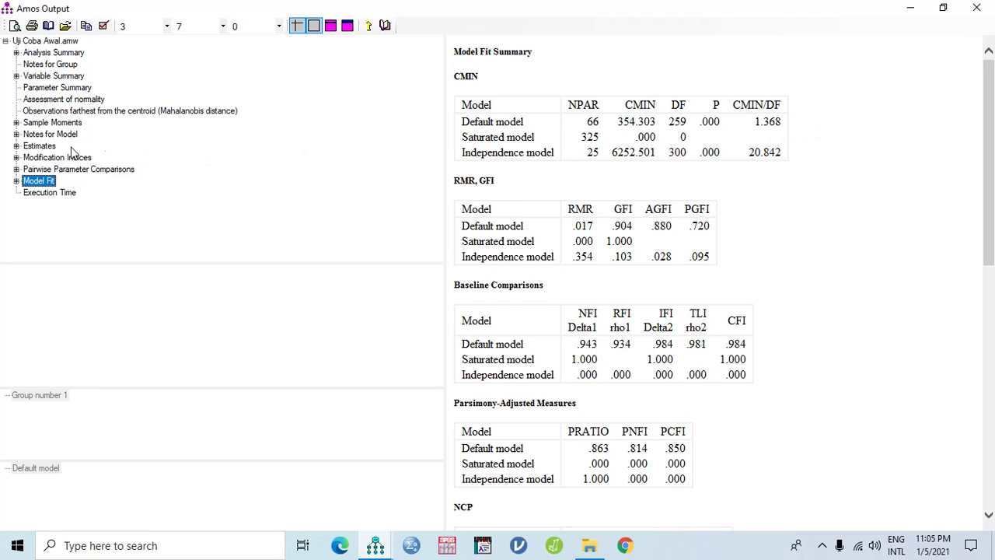
left_click(53, 159)
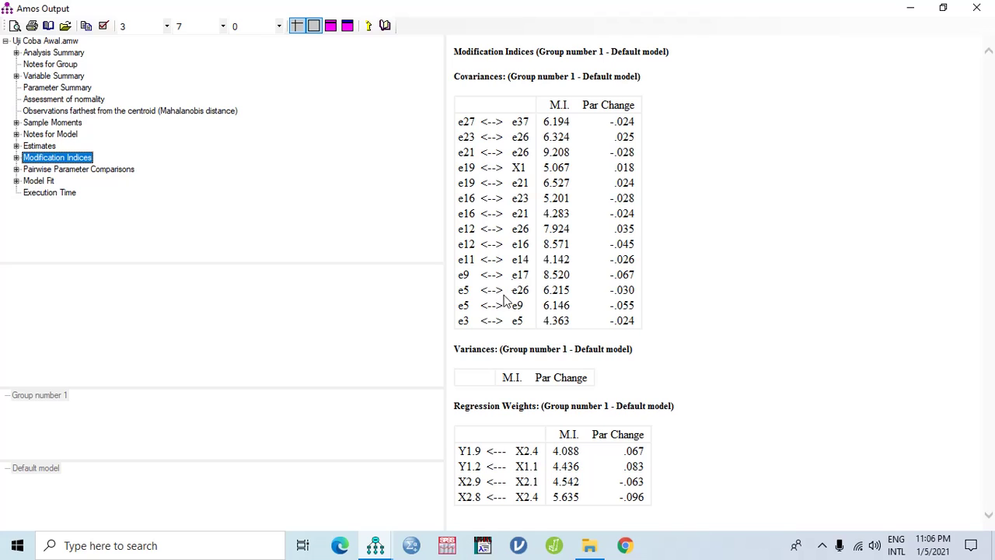
Delete indicator X2.8 and its error term e16 from construct X2 in the path diagram, and recalculate the estimates
left_click(977, 7)
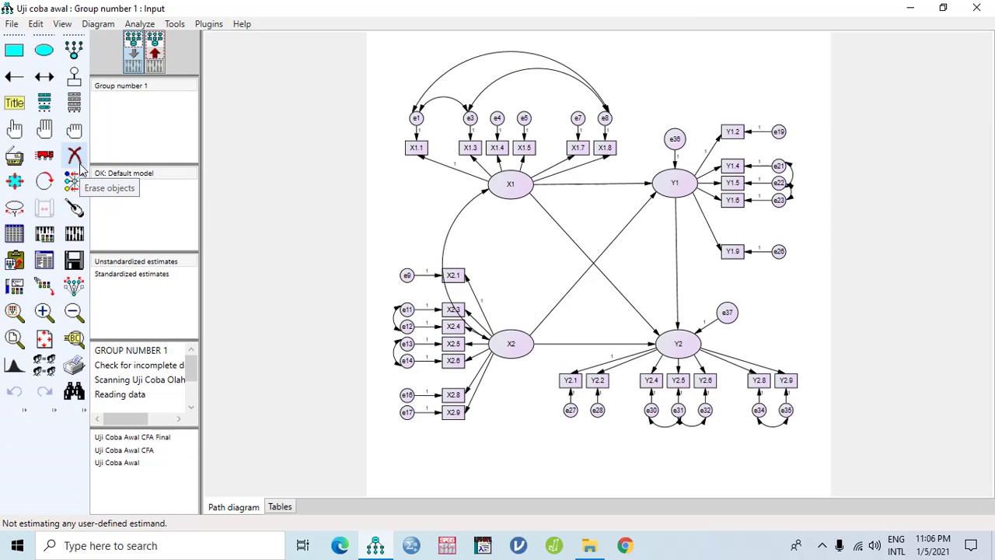
left_click(75, 156)
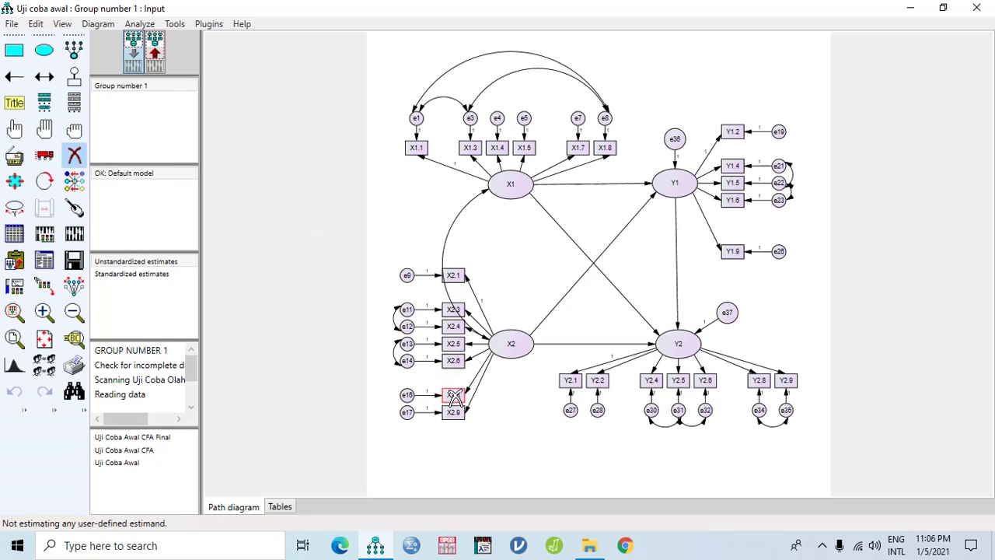
left_click(454, 395)
left_click(405, 395)
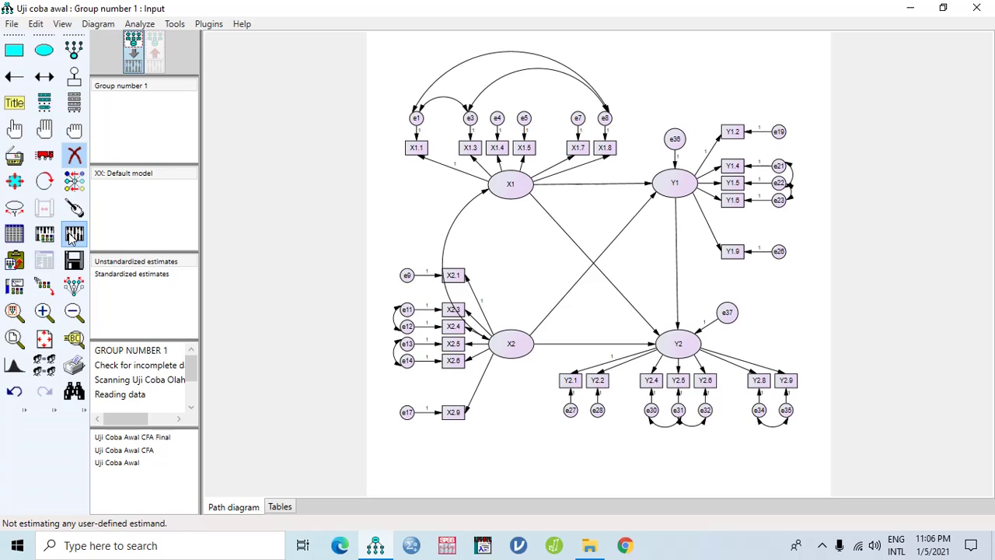
left_click(70, 237)
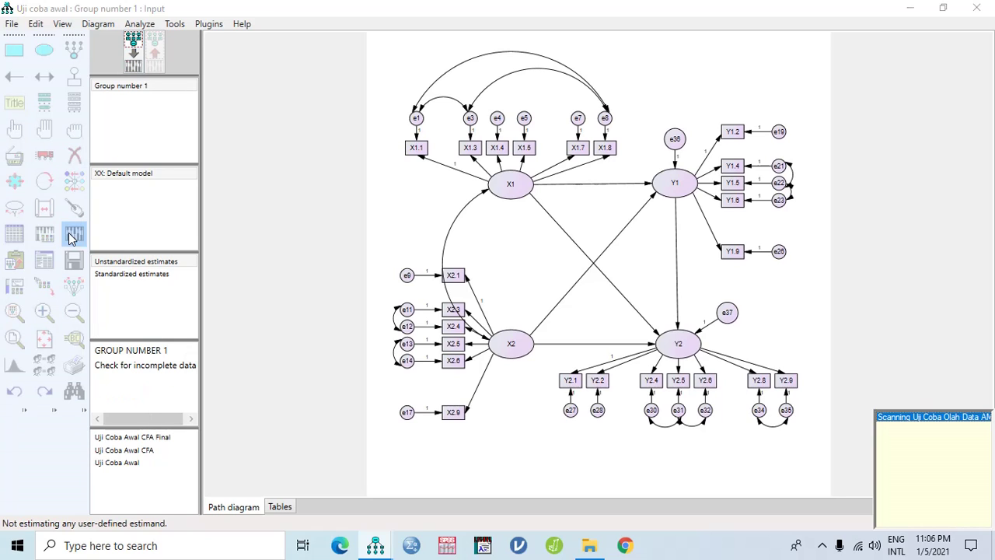
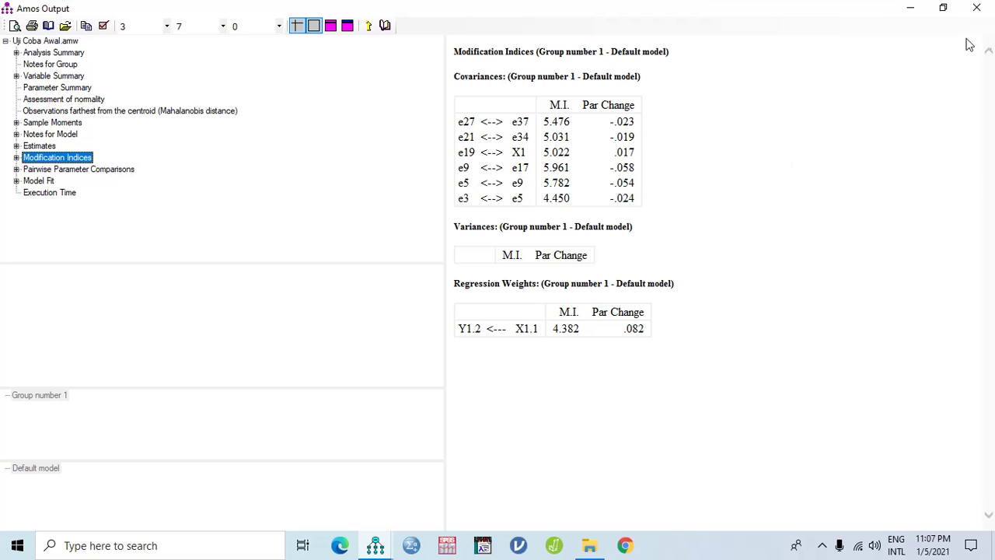
Delete indicator X2.1 and its error term e9 from construct X2, and fix the regression weight of the X2-to-X2.9 path at 1
left_click(978, 7)
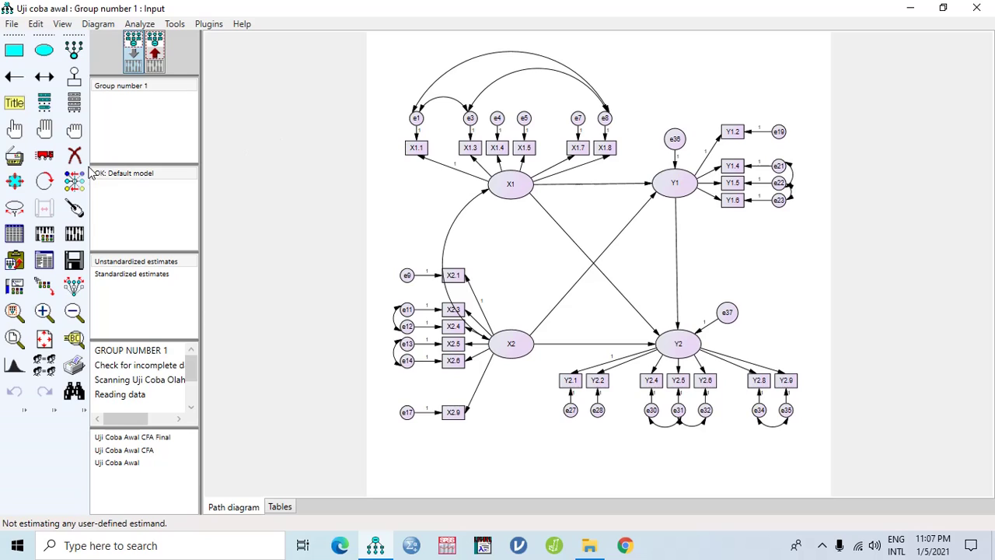
left_click(74, 156)
left_click(454, 275)
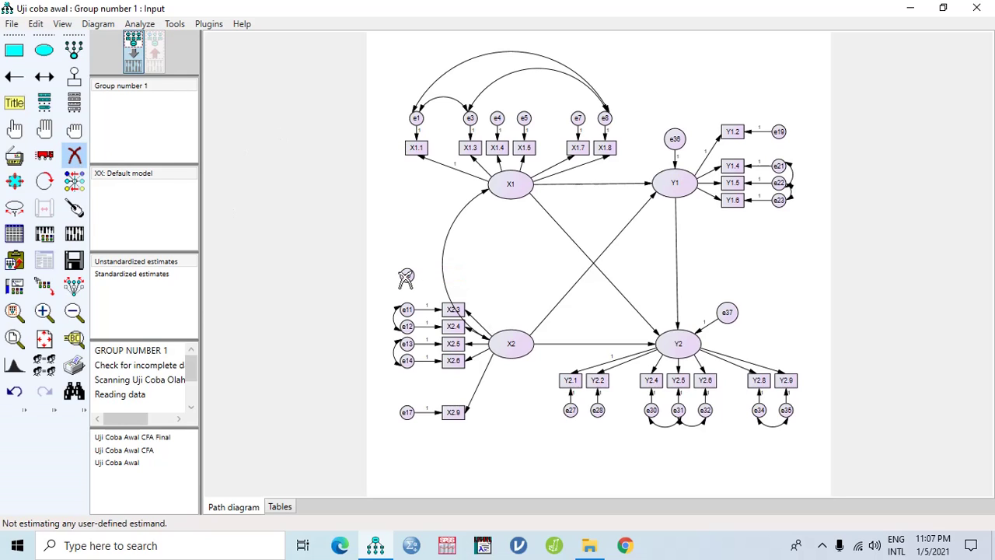
left_click(406, 275)
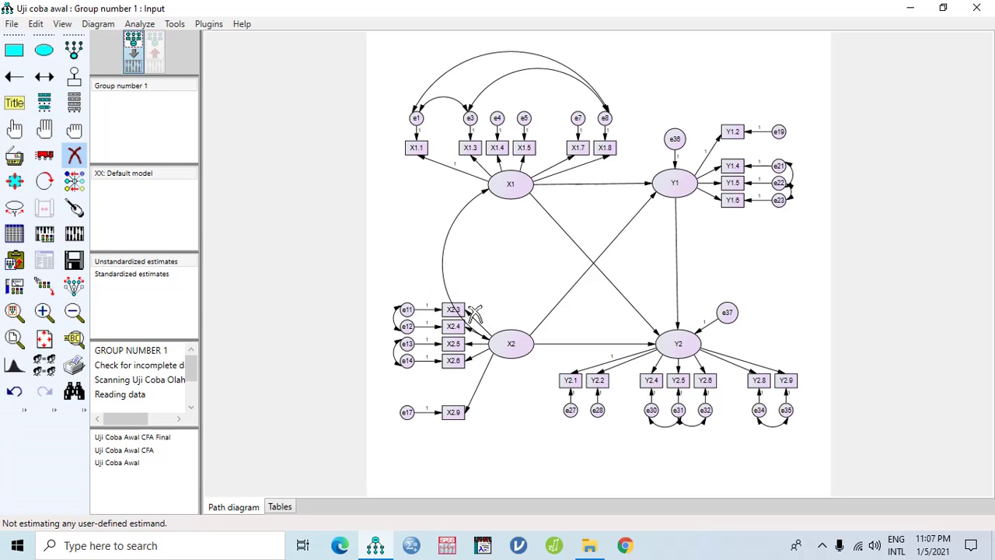
left_click(74, 155)
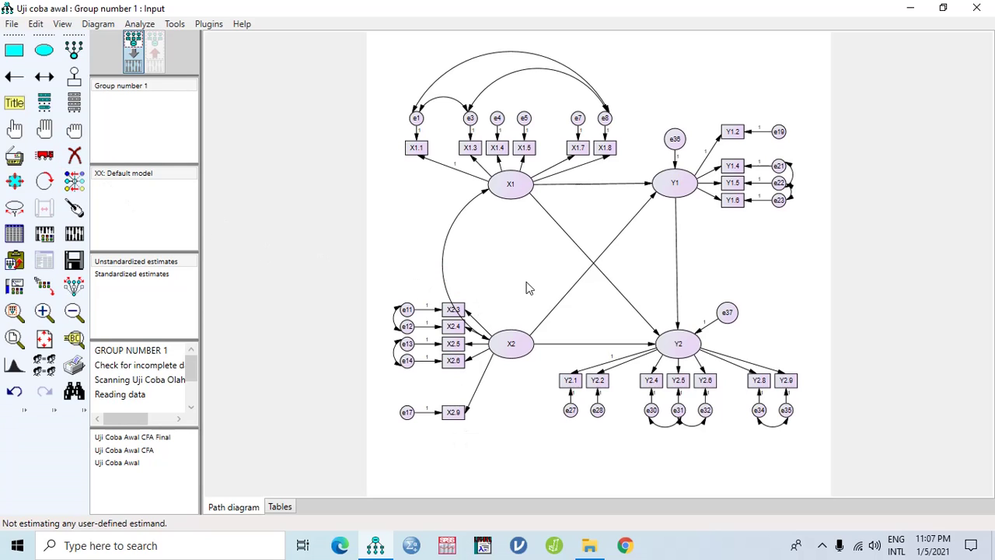
double_click(470, 413)
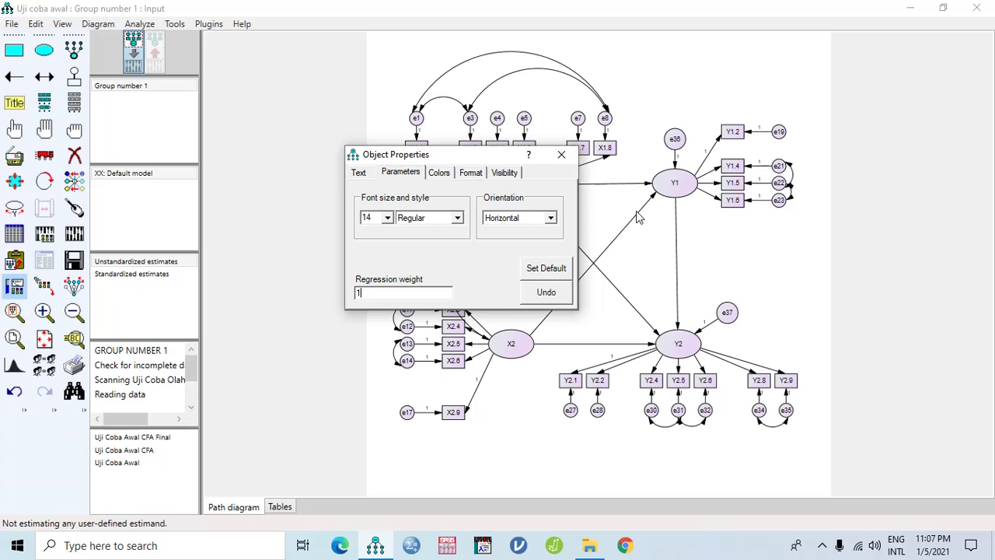
left_click(561, 154)
Calculate the estimates for the model without X2.1, and review the Model Fit summary and modification indices
left_click(73, 233)
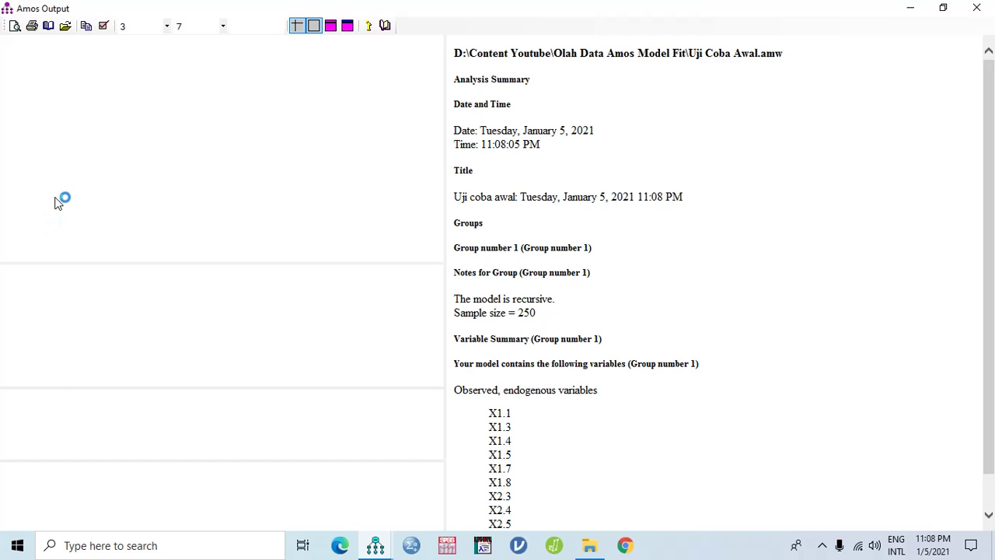
left_click(39, 180)
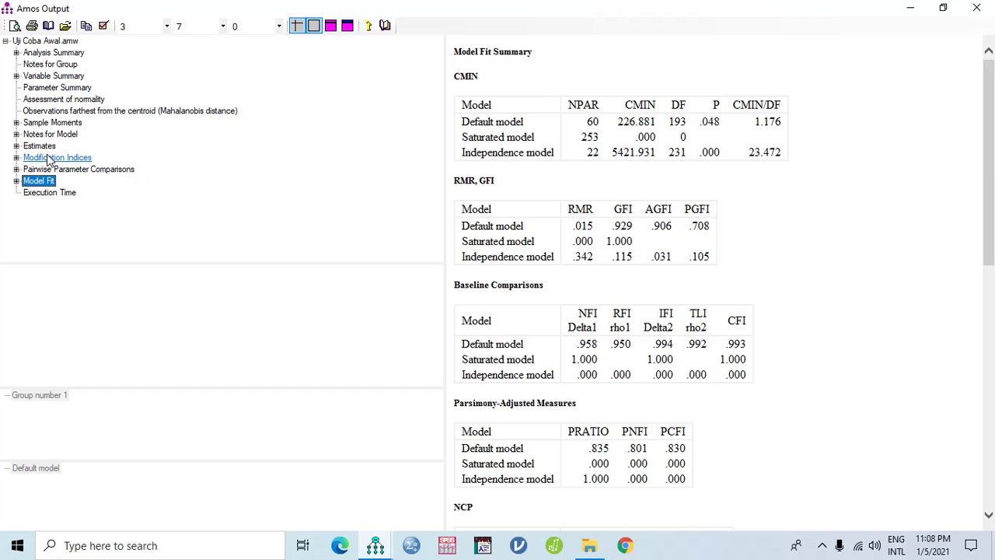
left_click(48, 158)
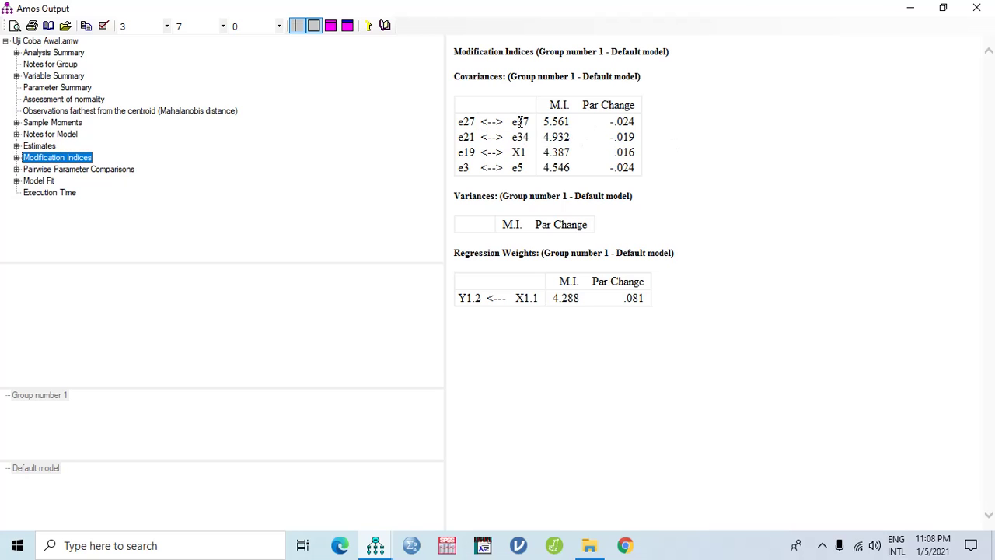
Delete indicator Y2.1 and its error term e27 from construct Y2, and fix the regression weight of the Y2-to-Y2.2 path at 1
left_click(977, 7)
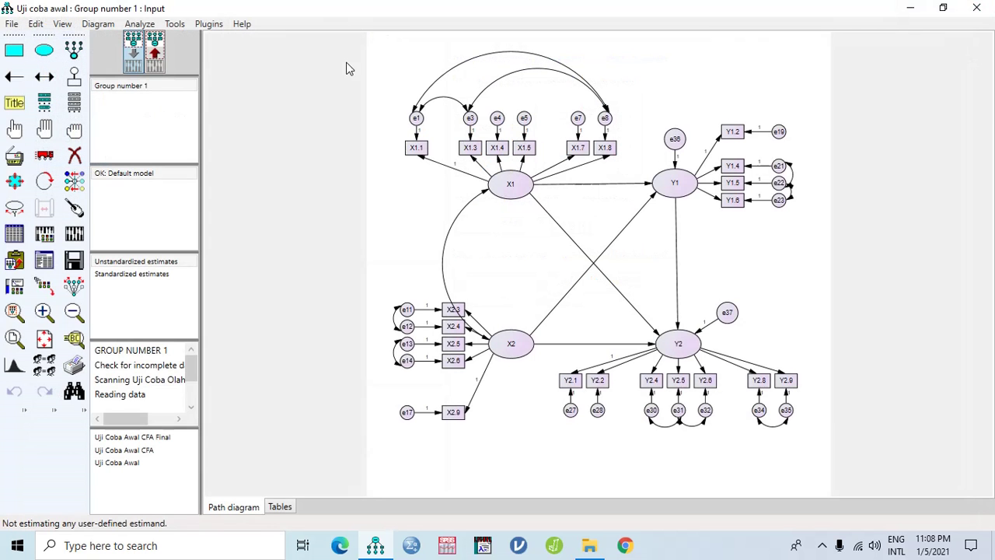
left_click(74, 159)
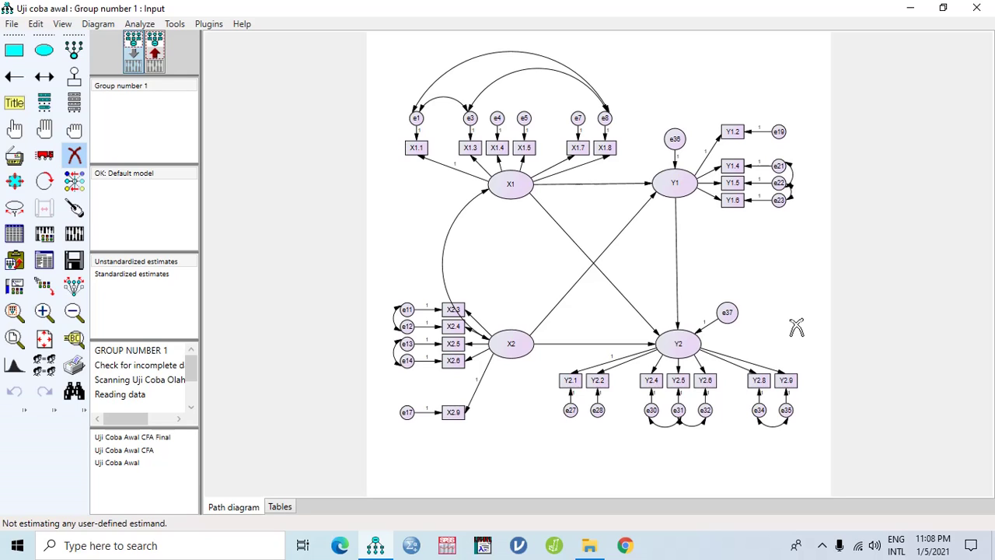
left_click(569, 384)
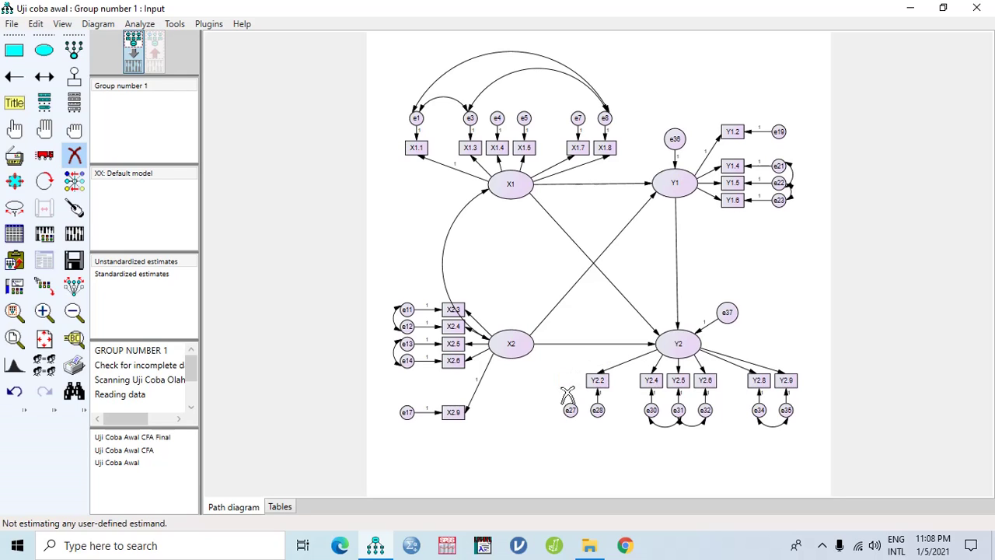
left_click(570, 409)
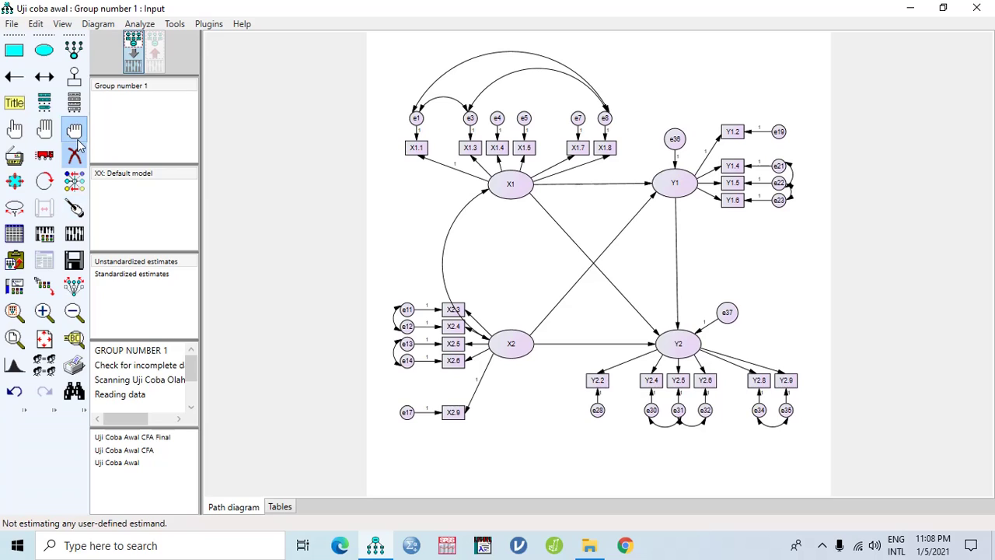
left_click(75, 156)
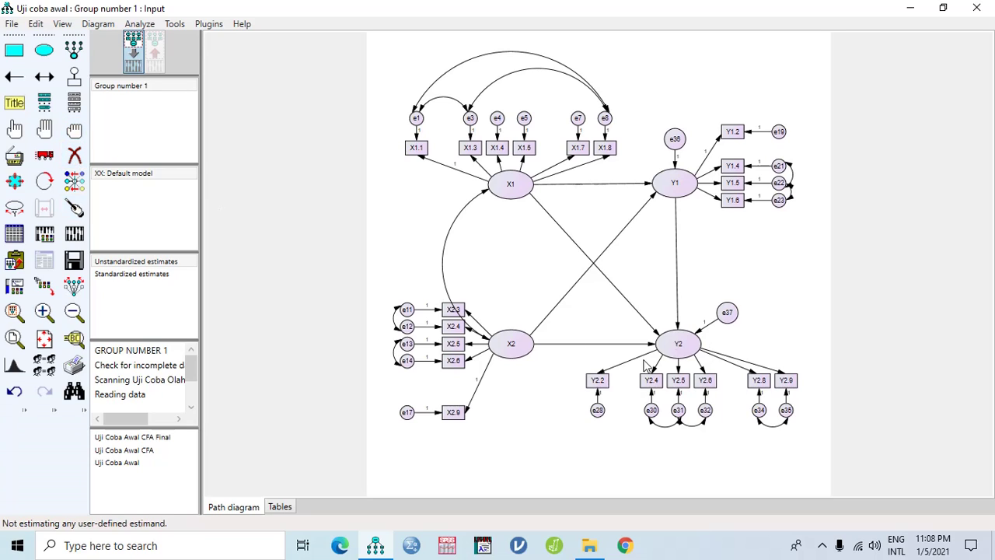
double_click(602, 370)
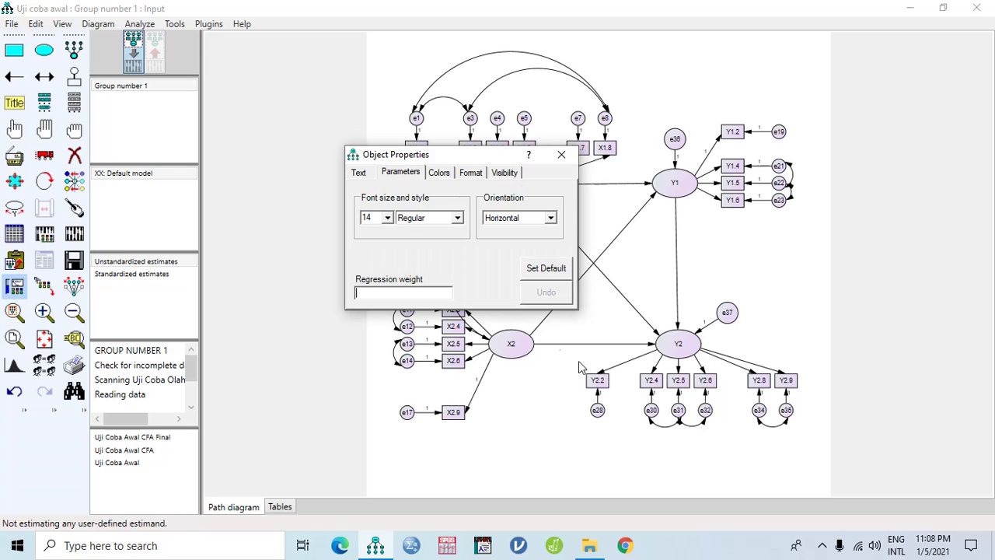
left_click(562, 154)
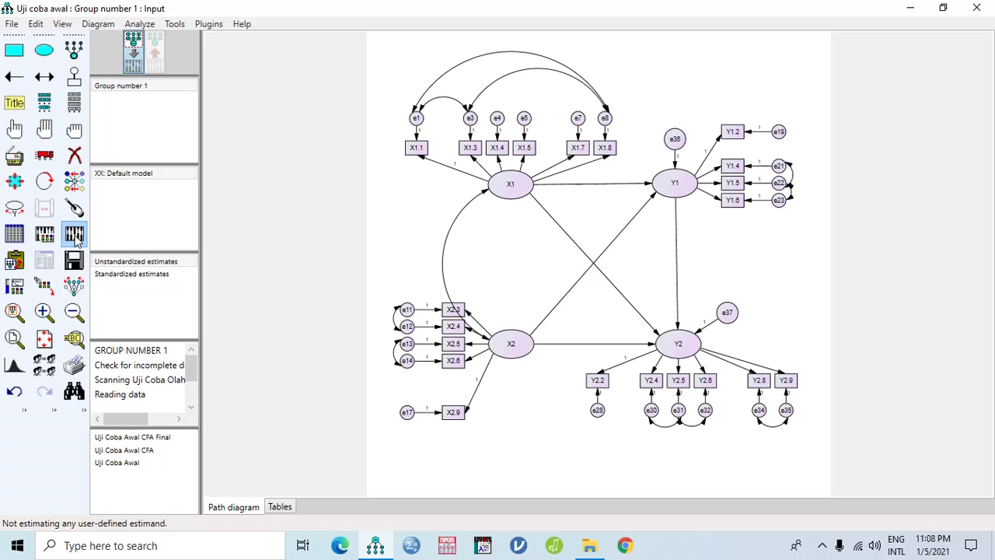
Calculate the estimates for the model without Y2.1, and open the Model Fit summary in the text output
left_click(74, 234)
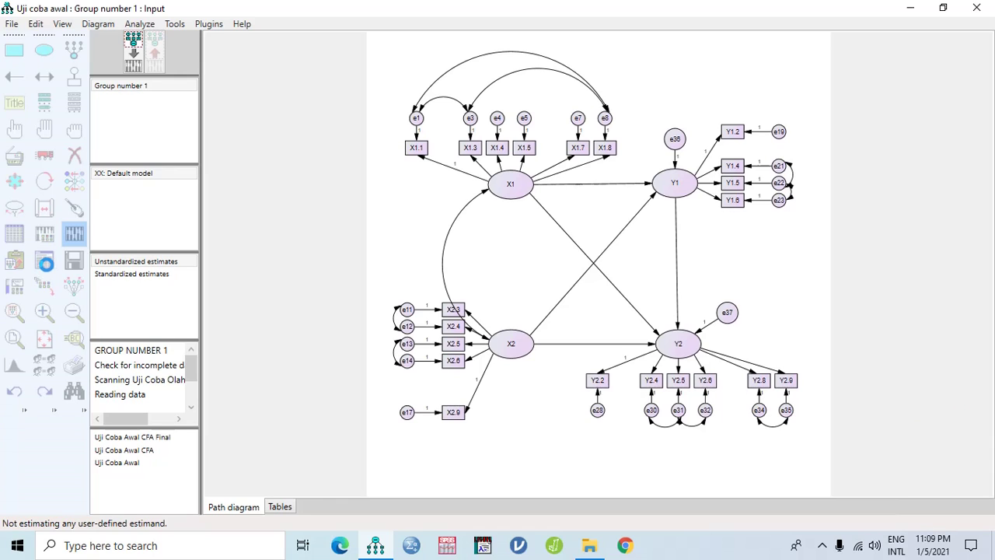
left_click(45, 263)
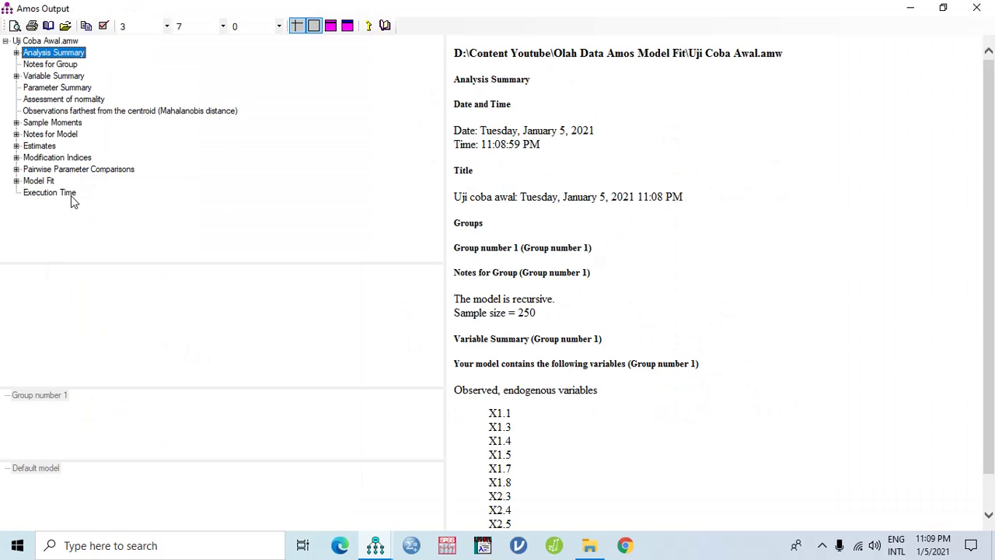
left_click(48, 182)
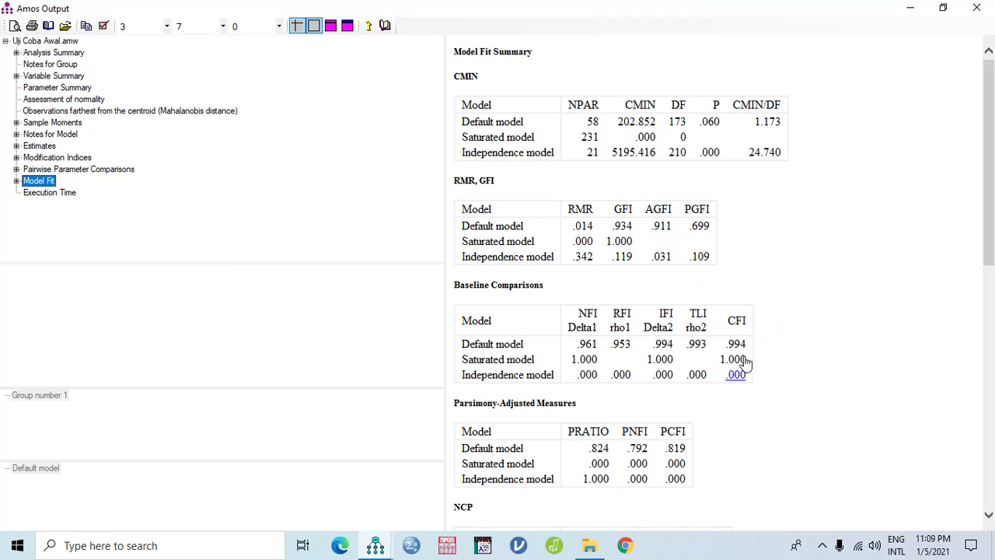
Examine the default model's fit measures, including CMIN, P, GFI, AGFI, TLI, CFI and RMSEA
scroll(827, 326, "down", 15)
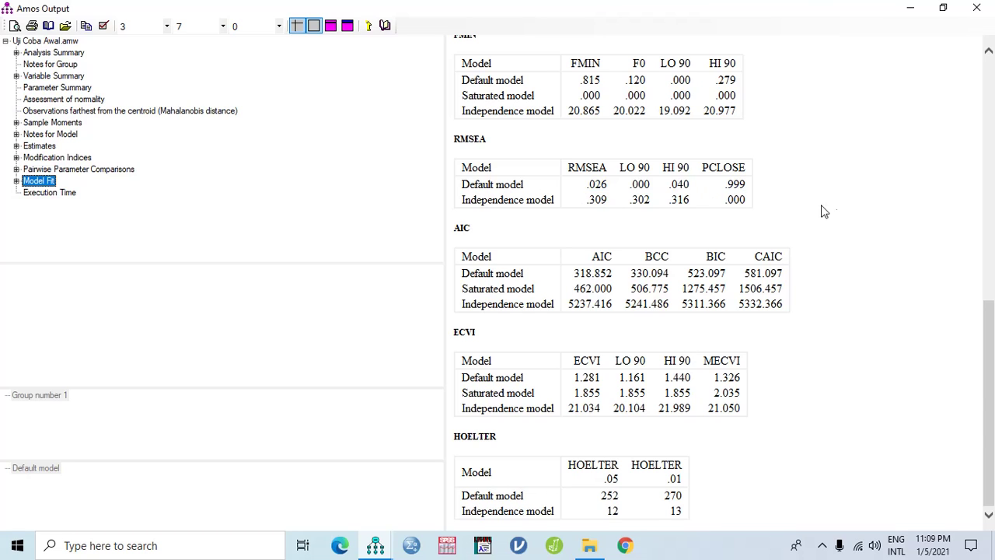
scroll(838, 215, "up", 5)
scroll(838, 216, "up", 5)
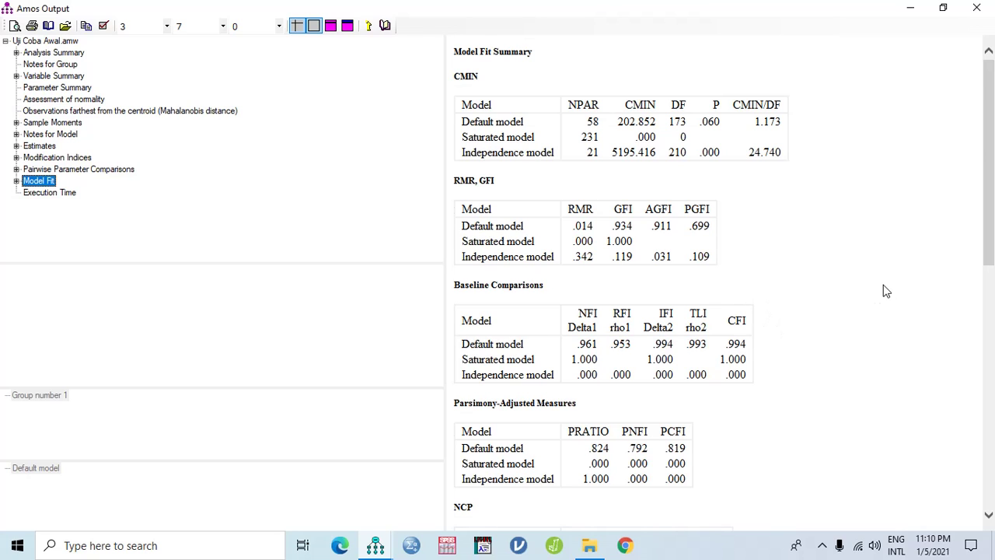
scroll(884, 285, "down", 5)
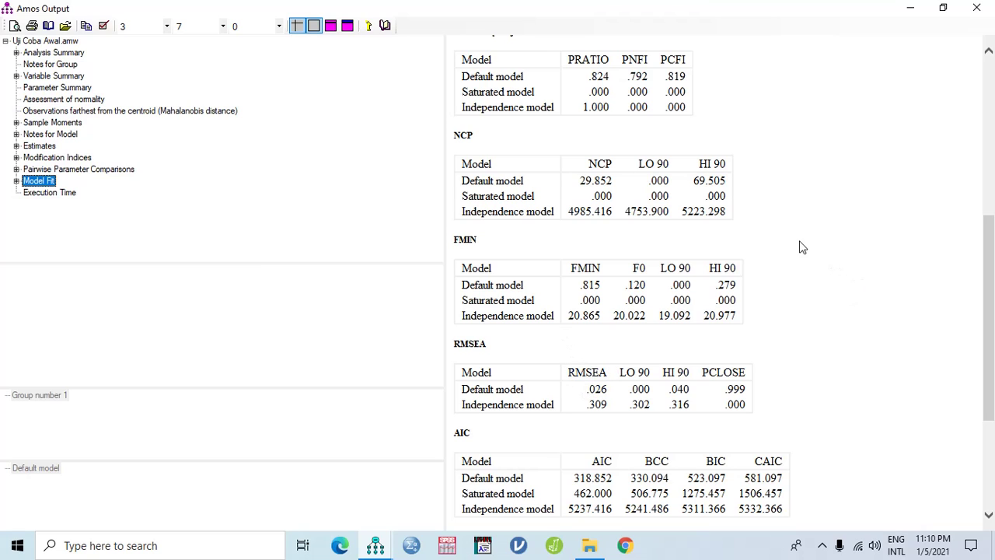
scroll(851, 247, "up", 5)
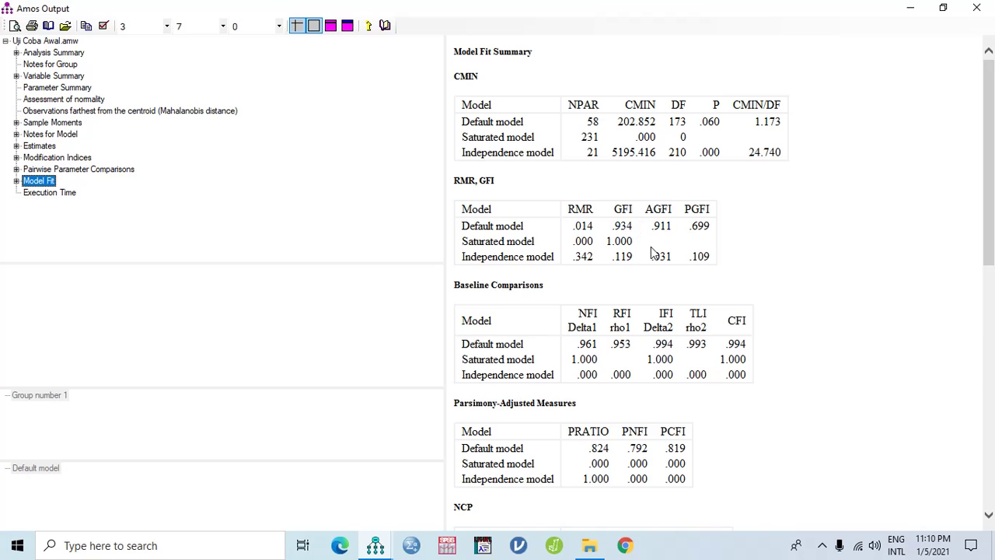
scroll(775, 326, "down", 7)
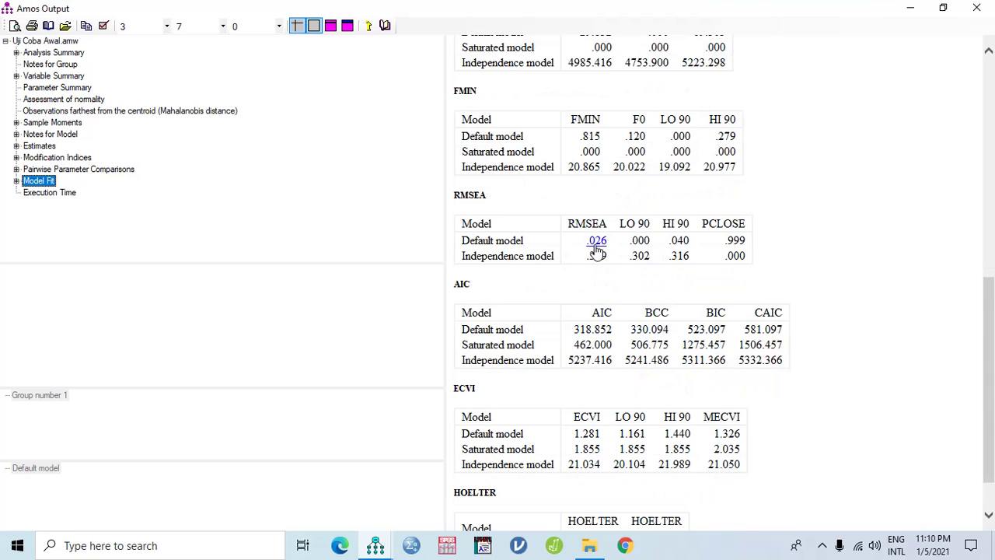
scroll(868, 363, "up", 8)
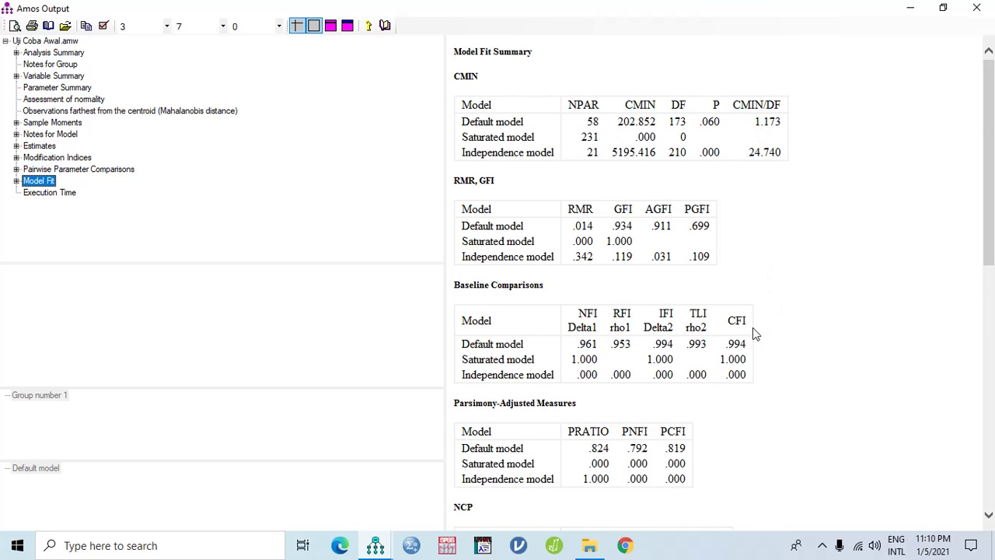
scroll(753, 328, "down", 8)
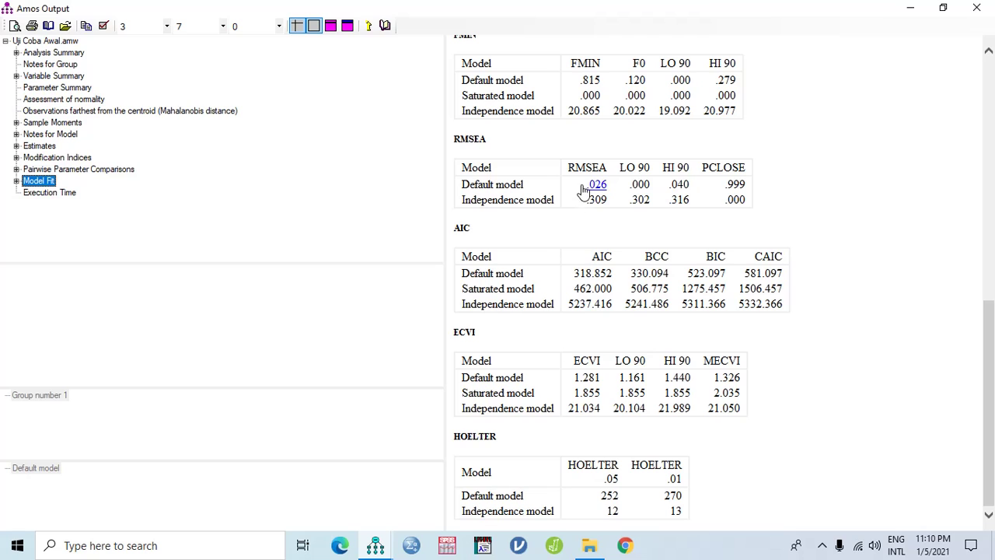
scroll(833, 241, "up", 3)
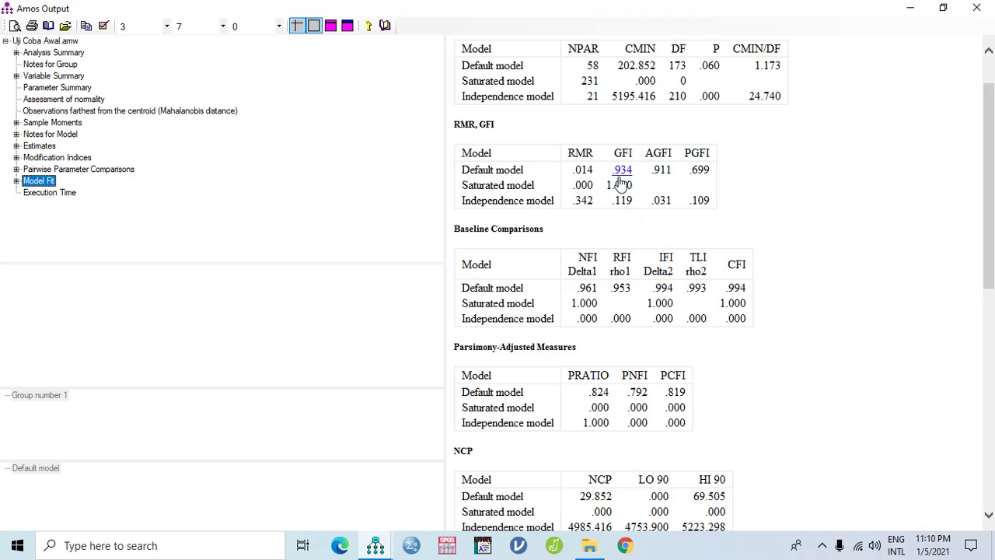
scroll(914, 238, "up", 1)
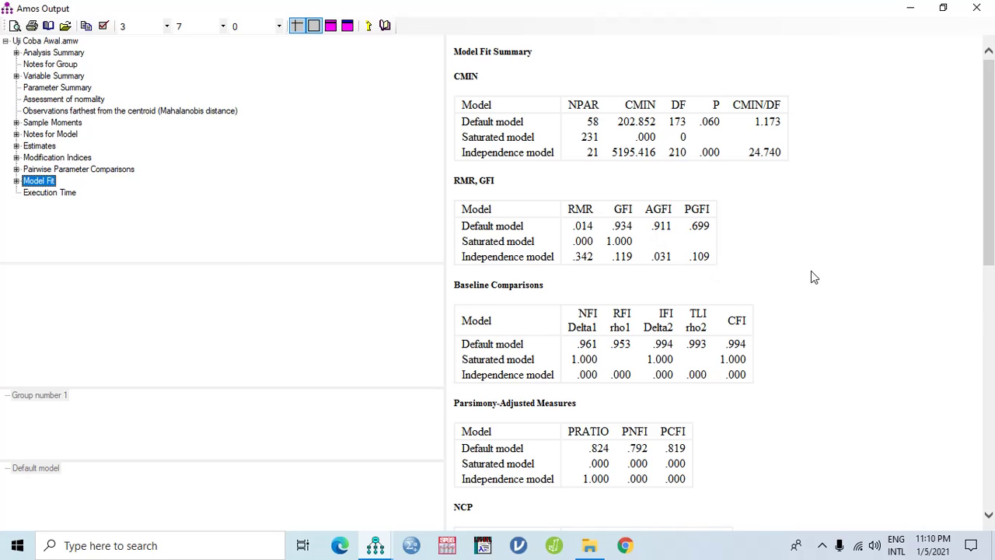
scroll(716, 342, "down", 4)
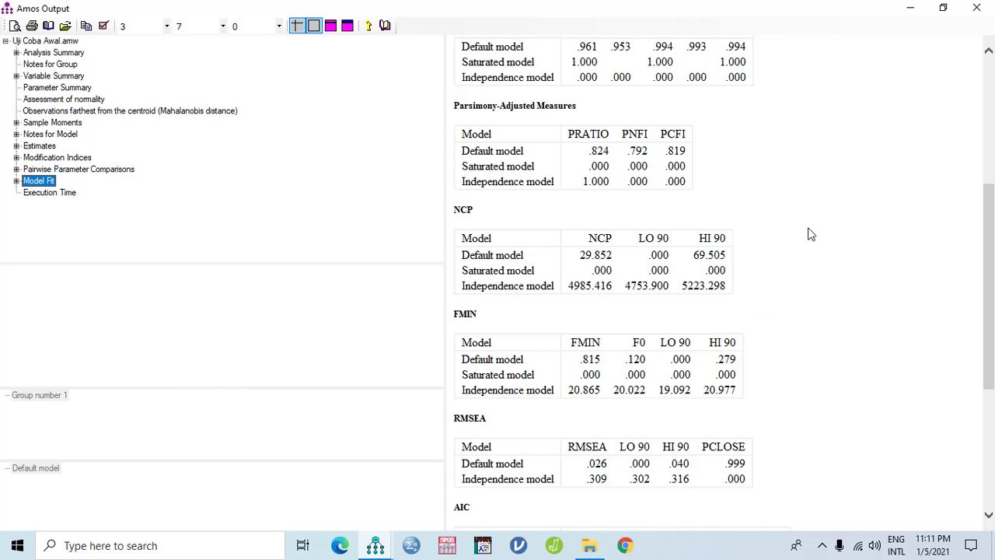
scroll(926, 273, "up", 4)
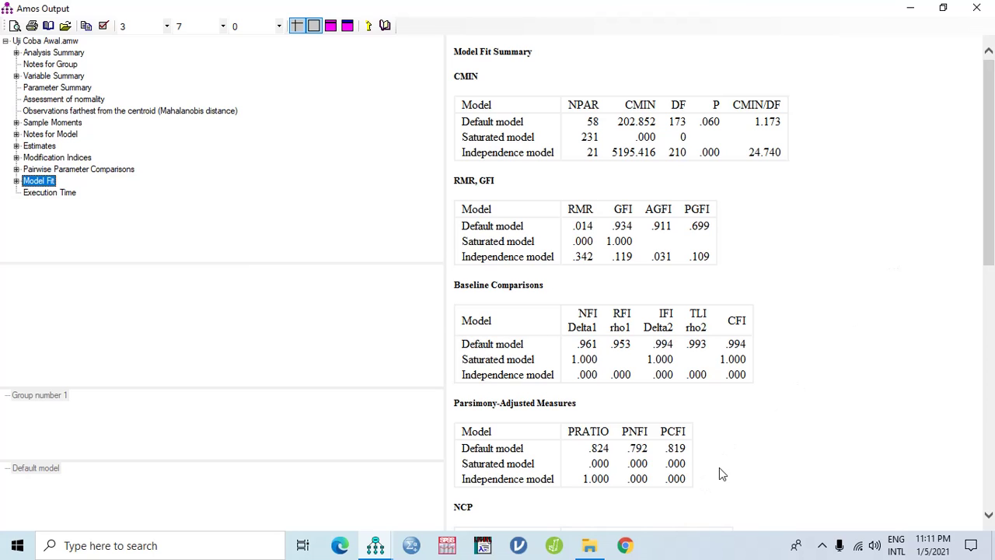
Return to the path diagram and save the model as a new file named Uji Coba Awal CFA Final 1
left_click(373, 544)
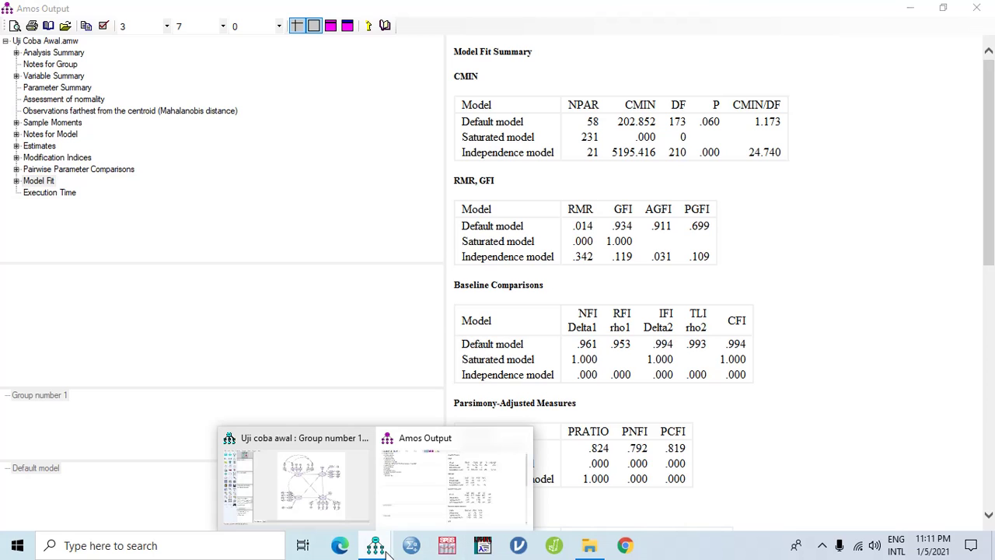
left_click(358, 519)
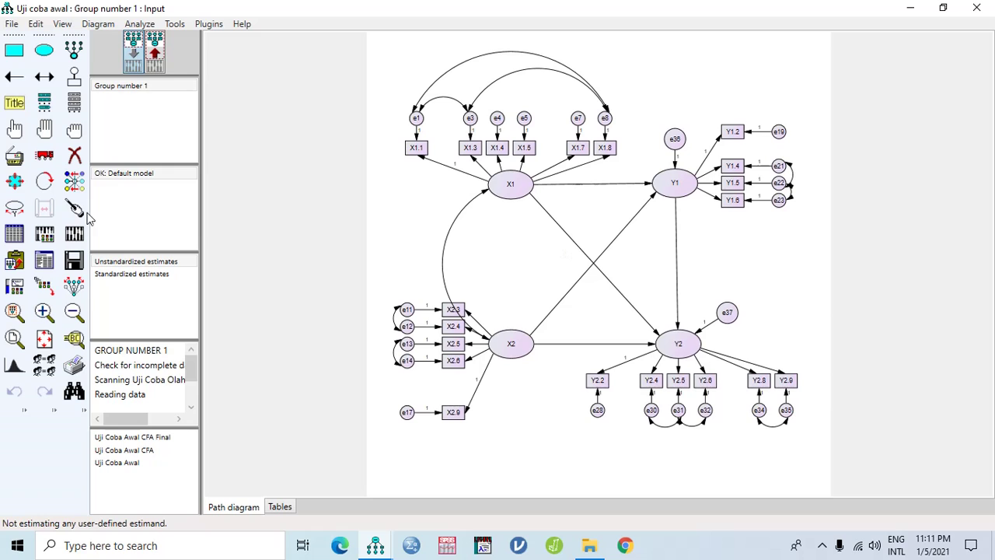
left_click(12, 23)
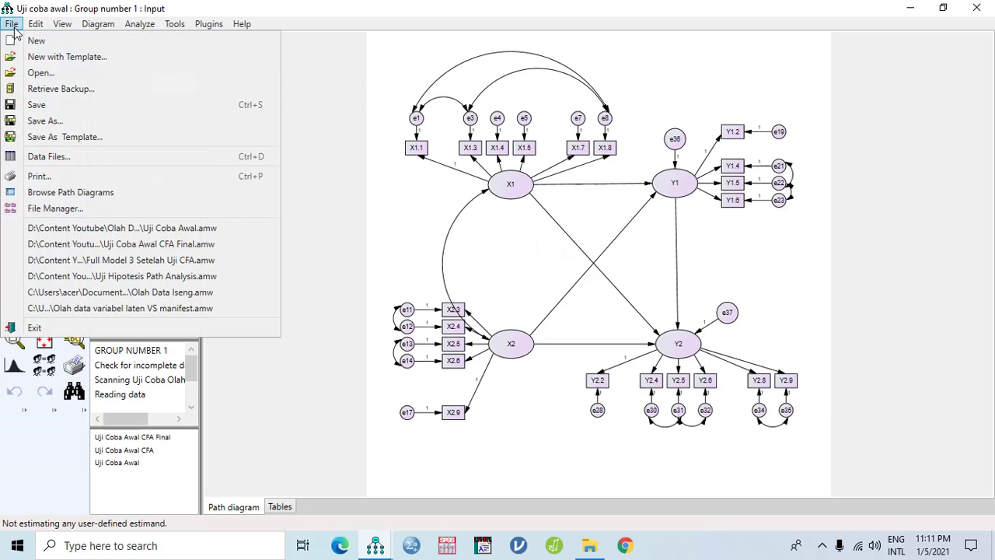
left_click(36, 122)
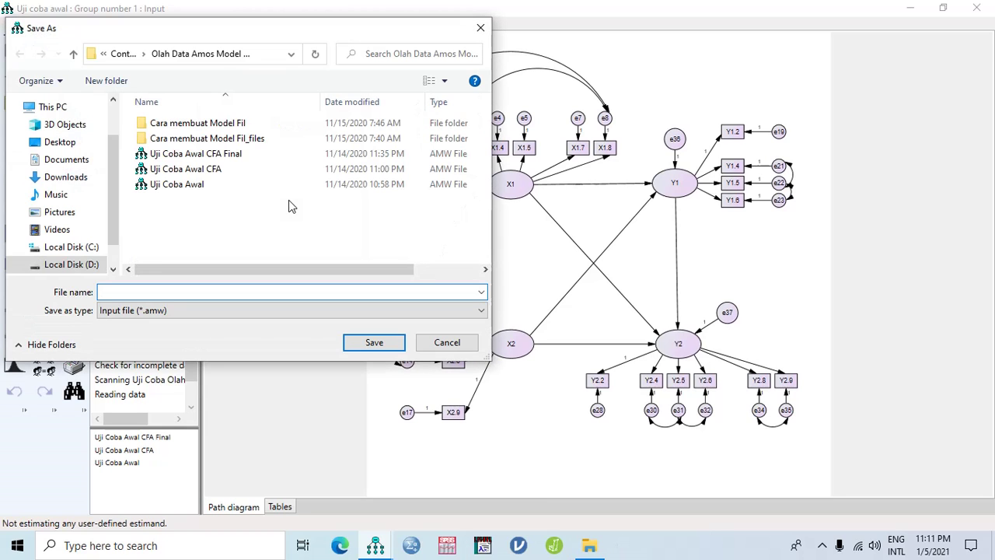
left_click(237, 154)
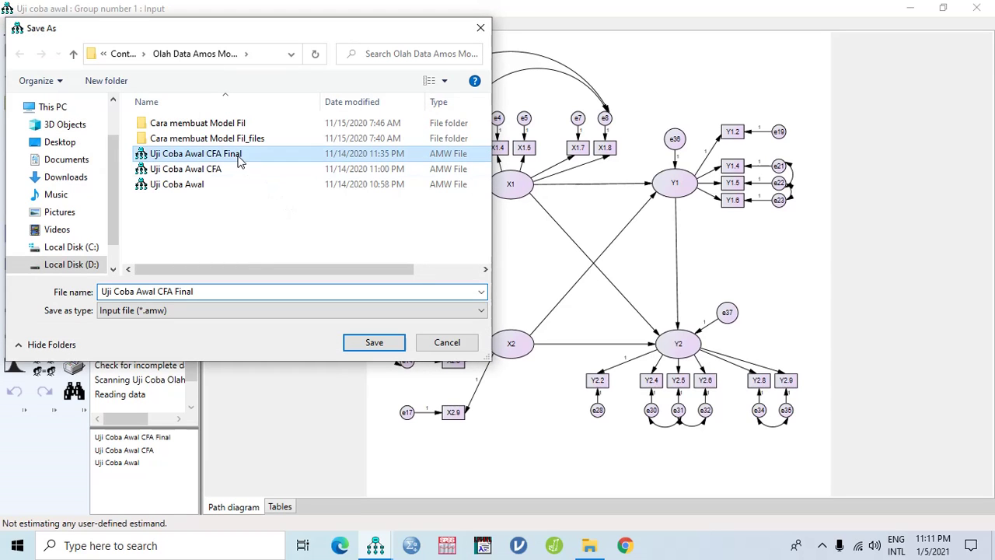
left_click(239, 291)
left_click(241, 290)
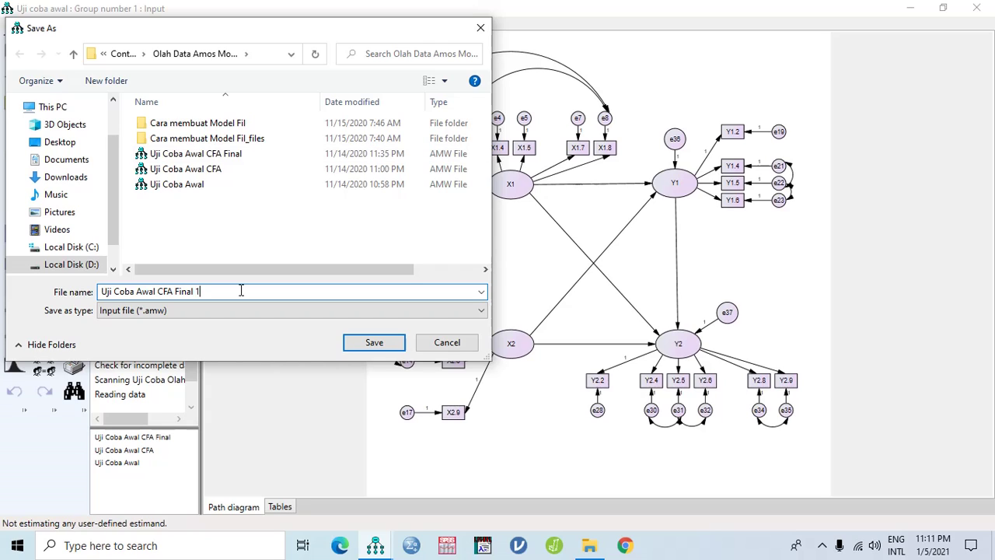
left_click(374, 343)
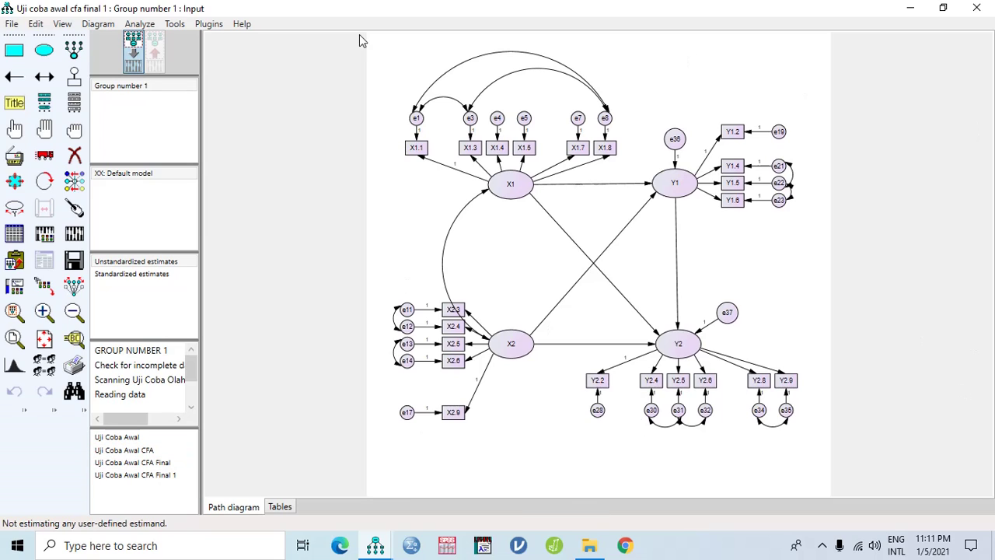
Open the Uji Coba Awal CFA Final model and review its Model Fit summary in the text output
left_click(159, 464)
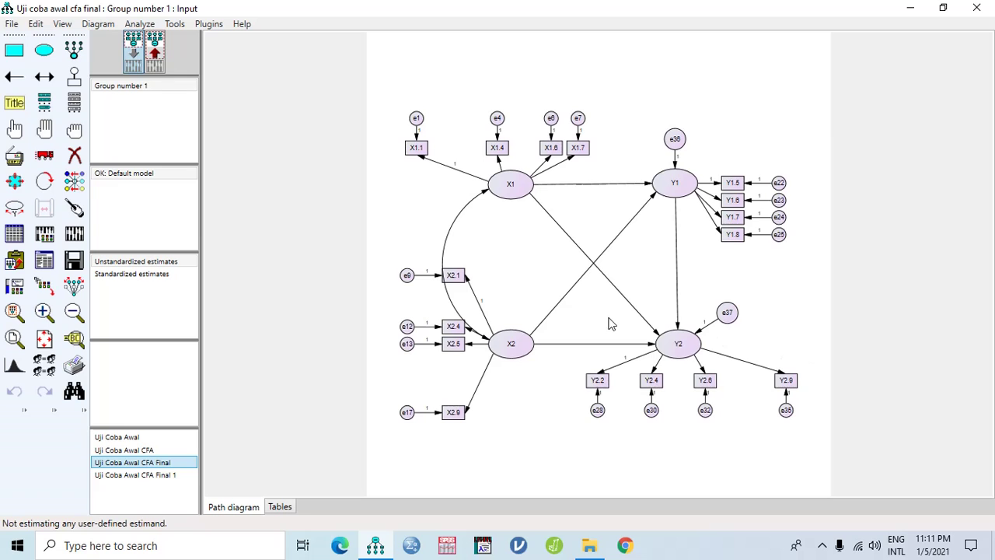
left_click(17, 261)
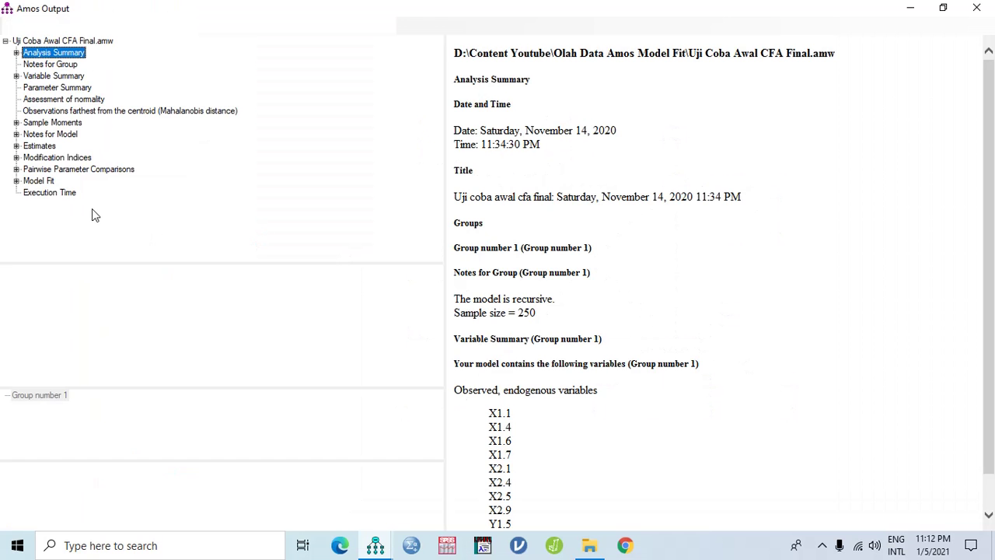
left_click(51, 134)
left_click(39, 181)
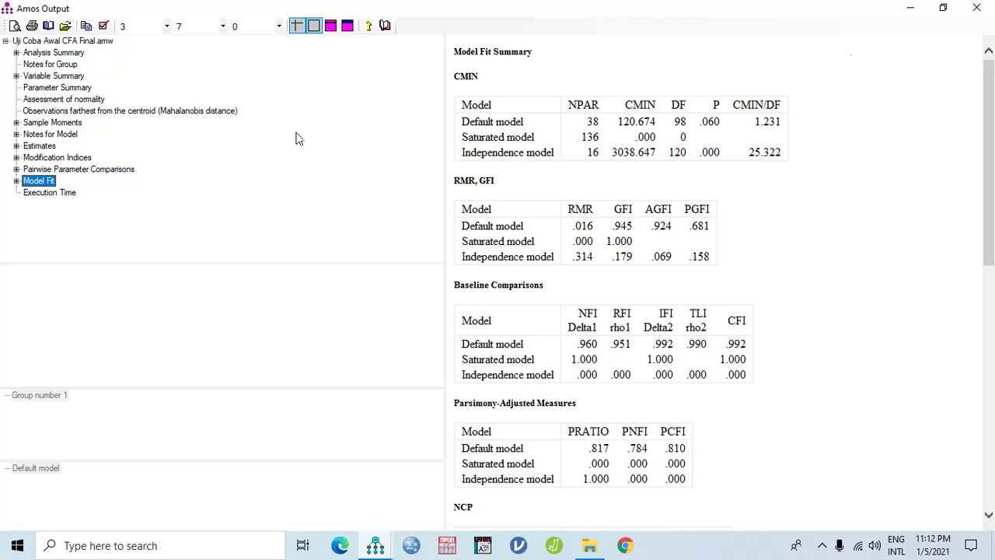
left_click(977, 8)
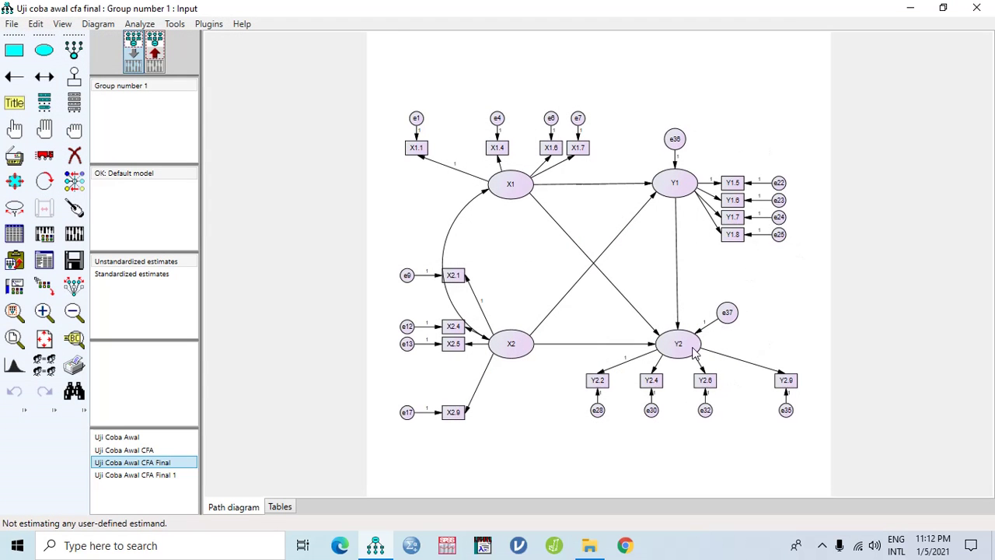
Compare the path diagrams of Uji Coba Awal CFA Final 1, Uji Coba Awal CFA Final and the initial Uji Coba Awal model
left_click(156, 475)
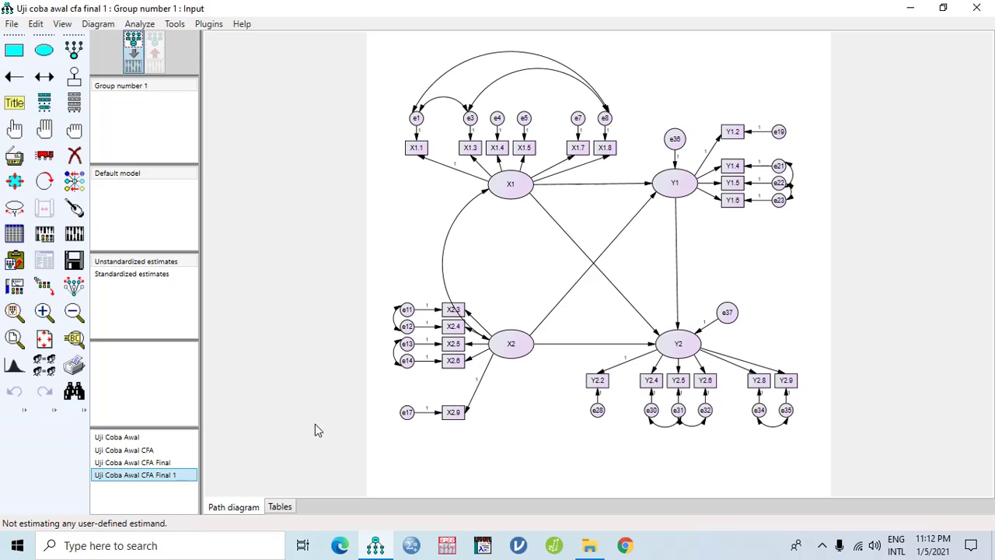
left_click(171, 466)
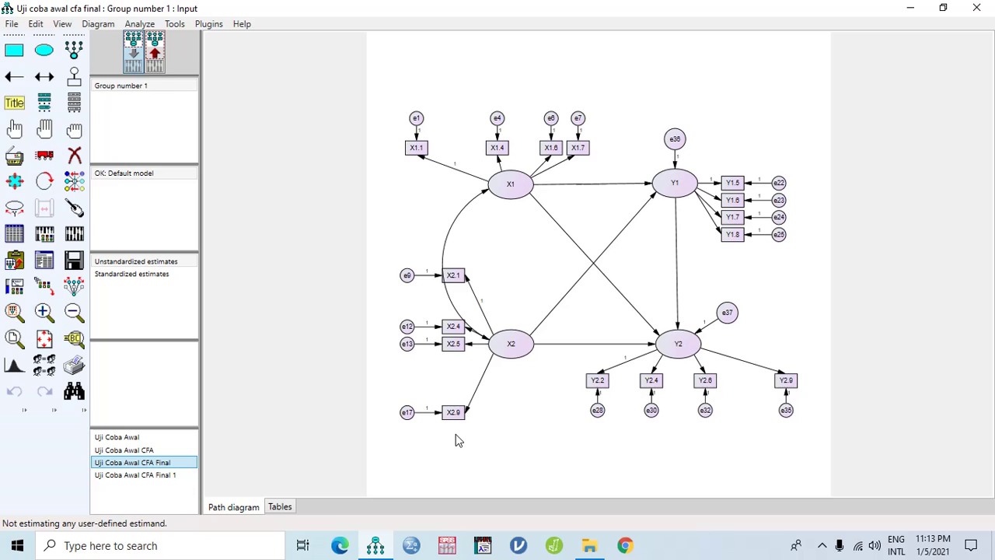
left_click(172, 476)
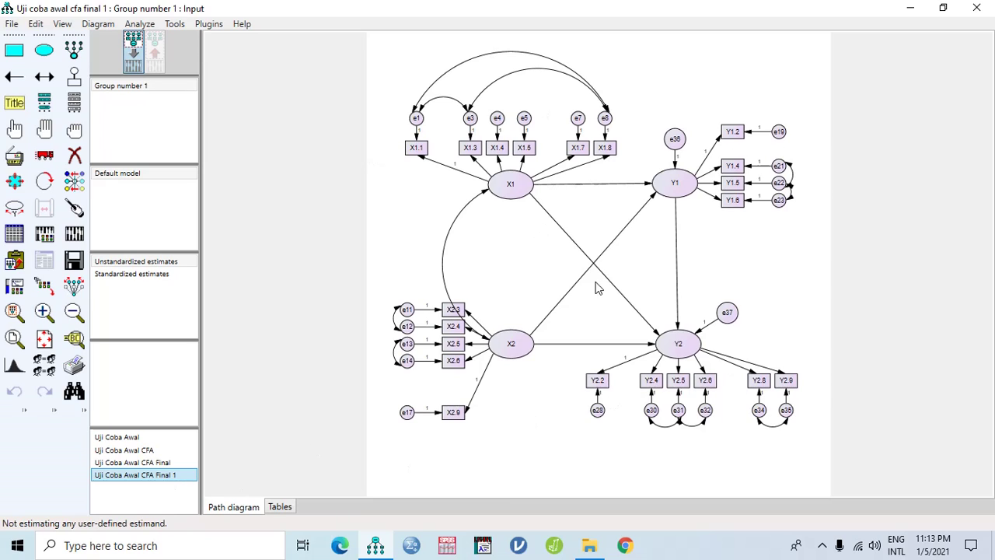
left_click(144, 462)
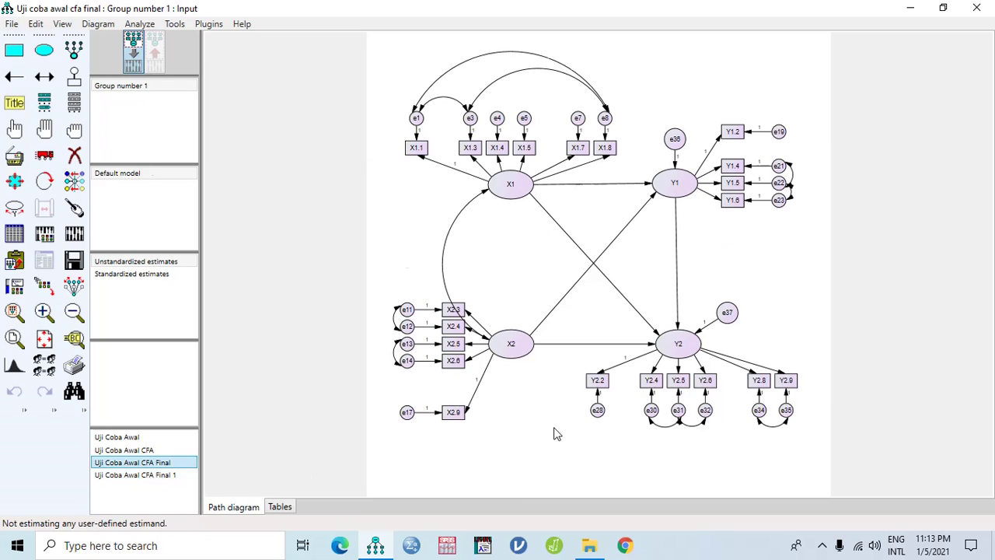
left_click(167, 476)
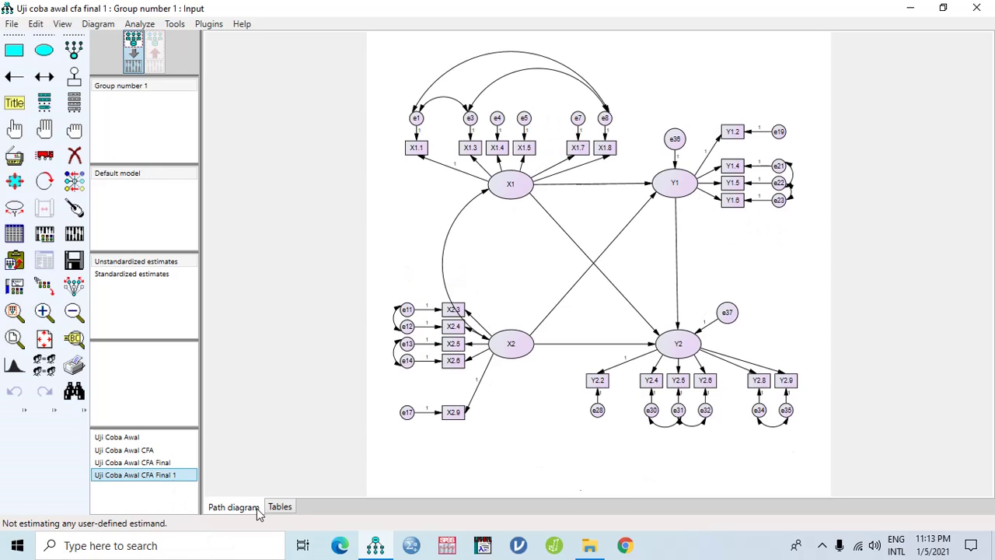
left_click(133, 438)
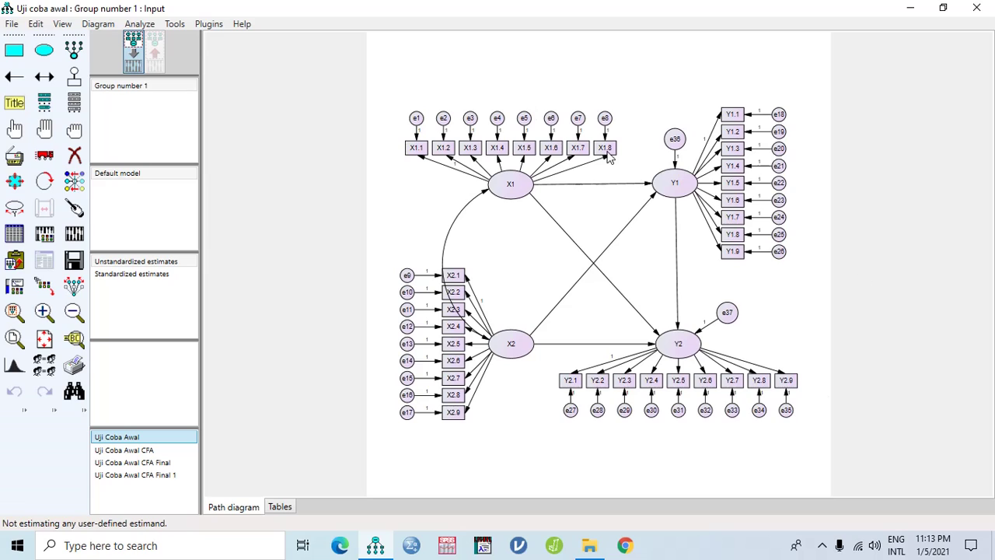
left_click(134, 464)
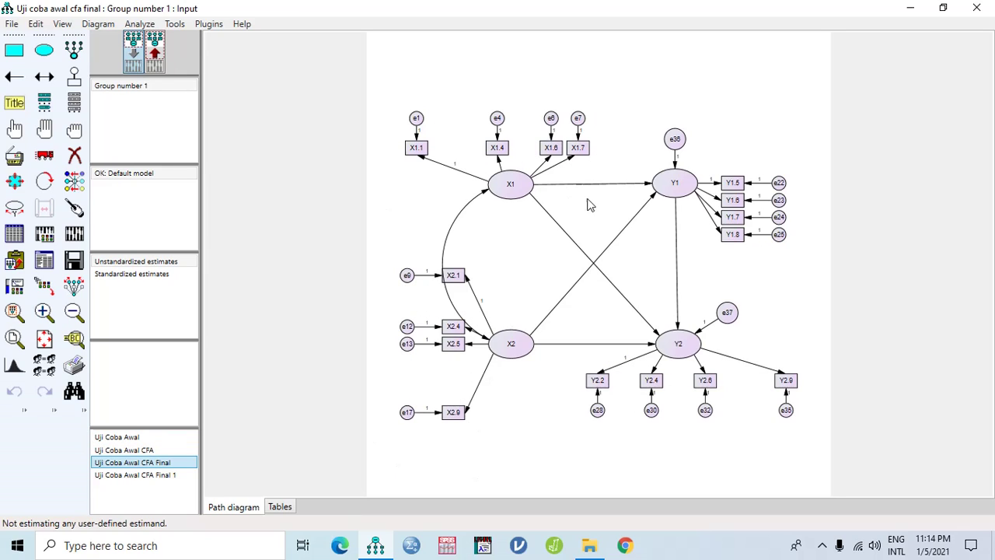
left_click(146, 476)
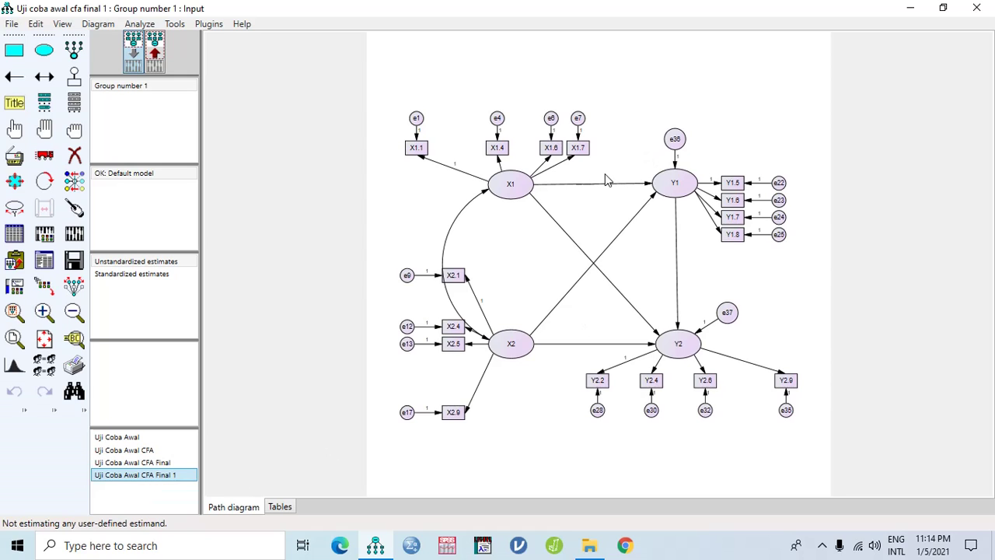